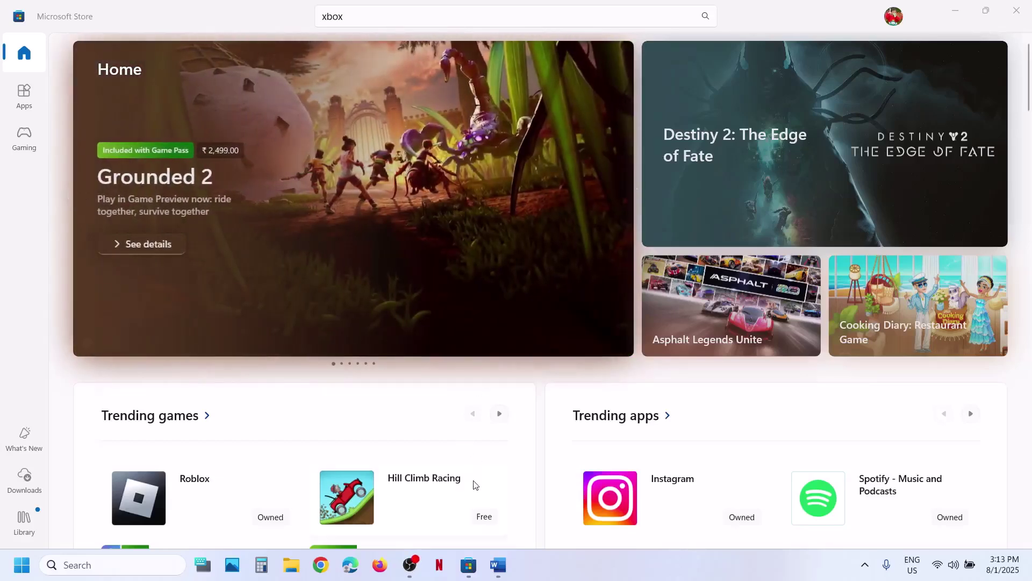
# Review the 0x8D050003 error code and first steps in the notes document.
pyautogui.click(498, 565)
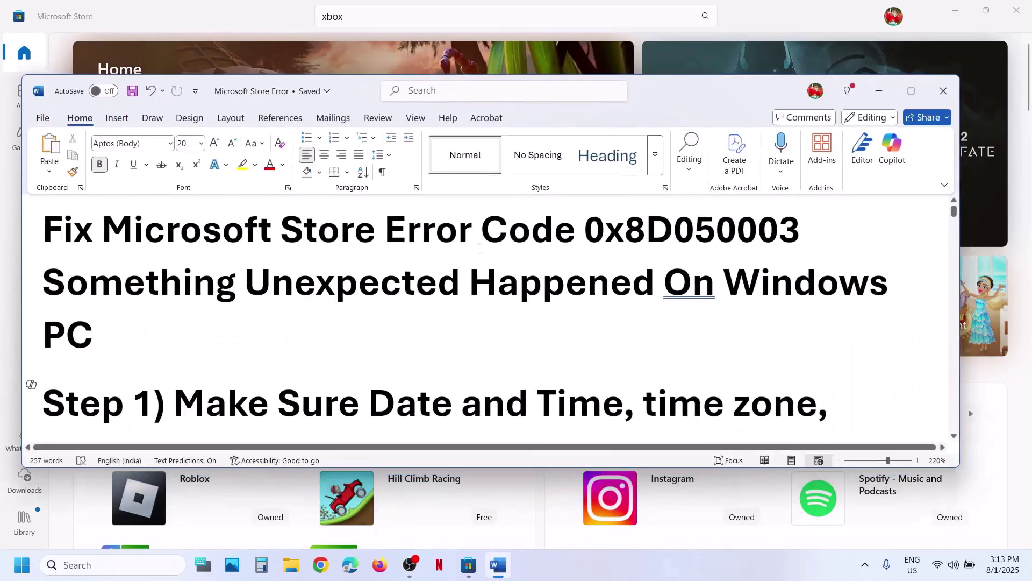
pyautogui.moveTo(595, 231); pyautogui.dragTo(858, 244)
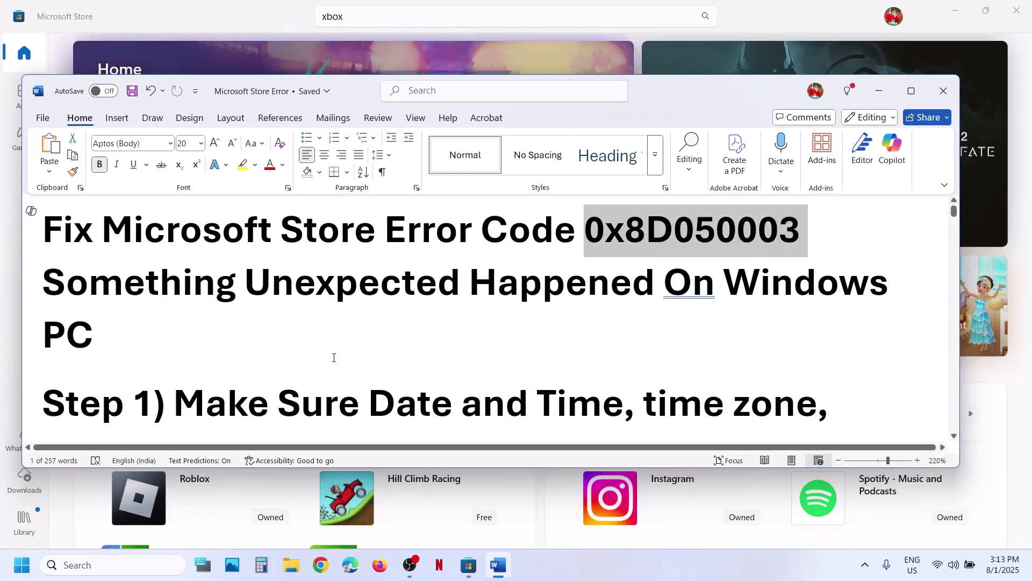
pyautogui.scroll(-2, 339, 352)
pyautogui.moveTo(174, 311); pyautogui.dragTo(355, 368)
pyautogui.click(554, 40)
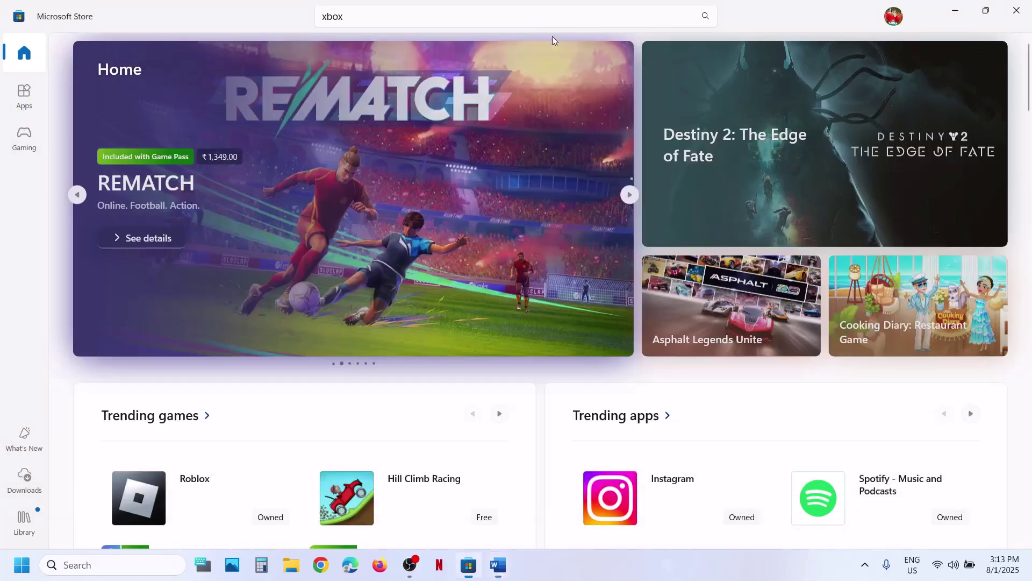
# Sync the system clock with the time server in Date & time settings.
pyautogui.rightClick(1001, 571)
pyautogui.click(969, 510)
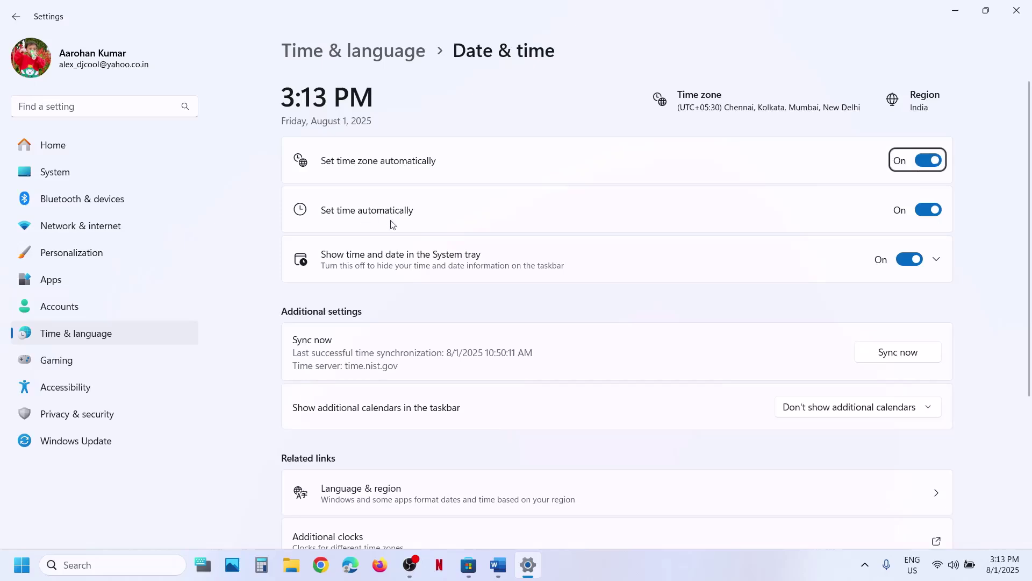
pyautogui.click(908, 352)
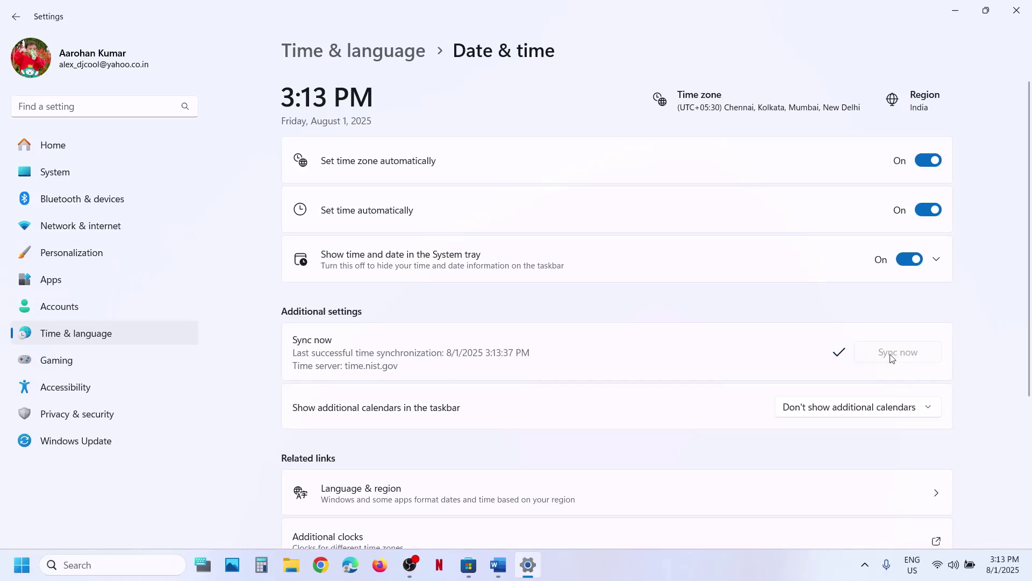
# Confirm India as the country or region in Language & region, then close Settings.
pyautogui.click(119, 337)
pyautogui.click(460, 220)
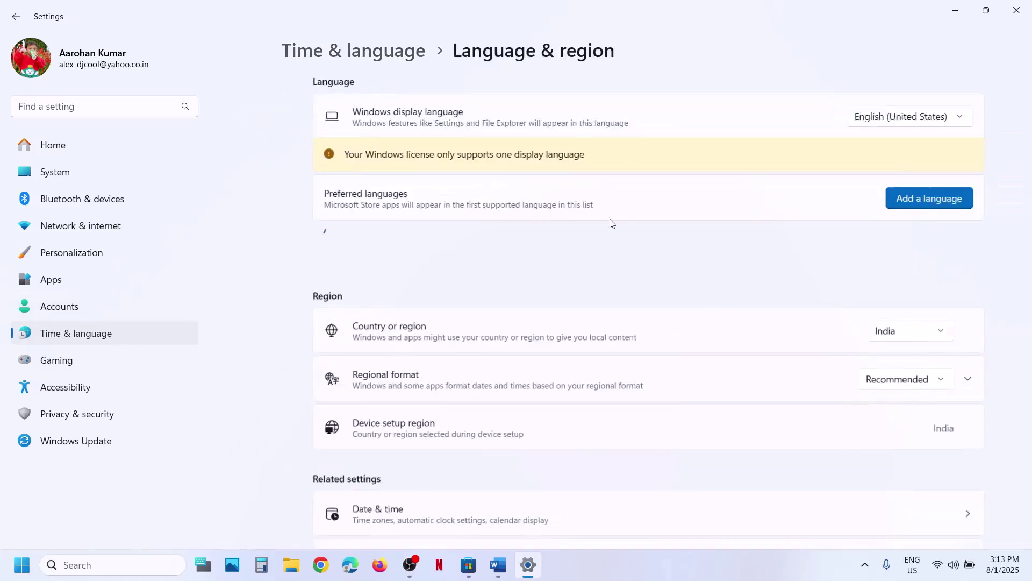
pyautogui.click(873, 338)
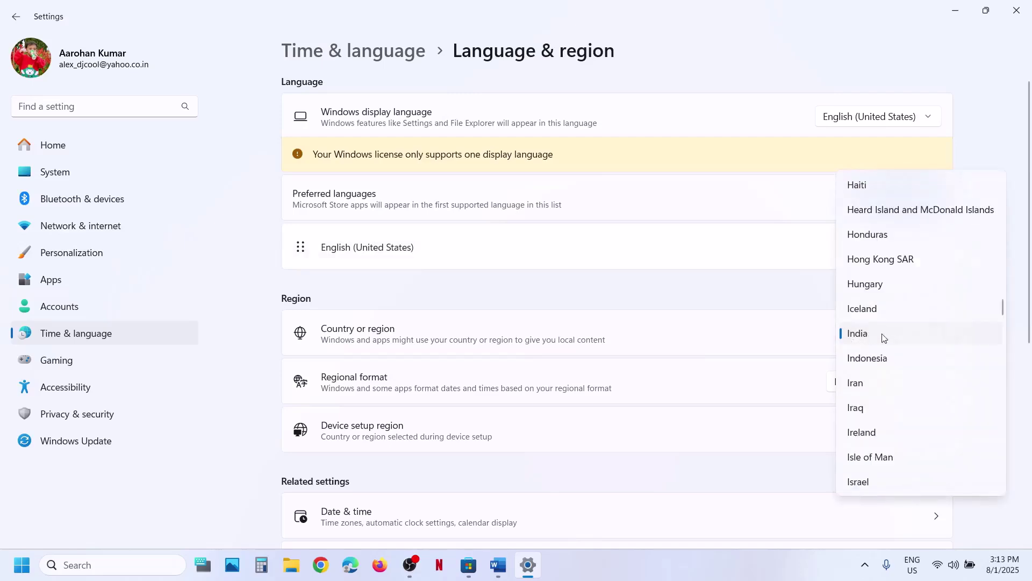
pyautogui.click(875, 336)
pyautogui.click(1026, 10)
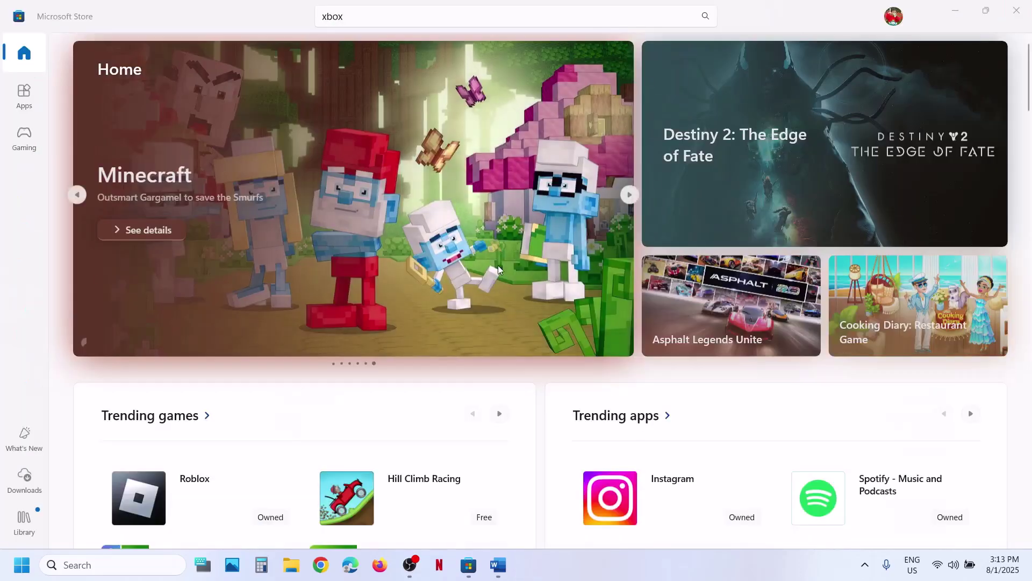
# Copy wsreset from Step 2 of the notes and run it from Windows search.
pyautogui.click(500, 565)
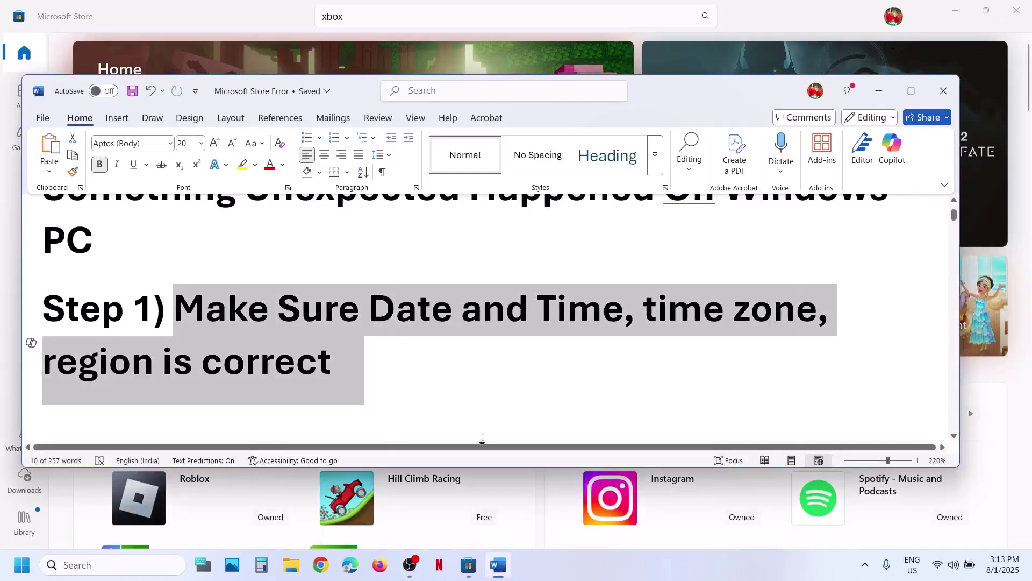
pyautogui.scroll(-5, 378, 373)
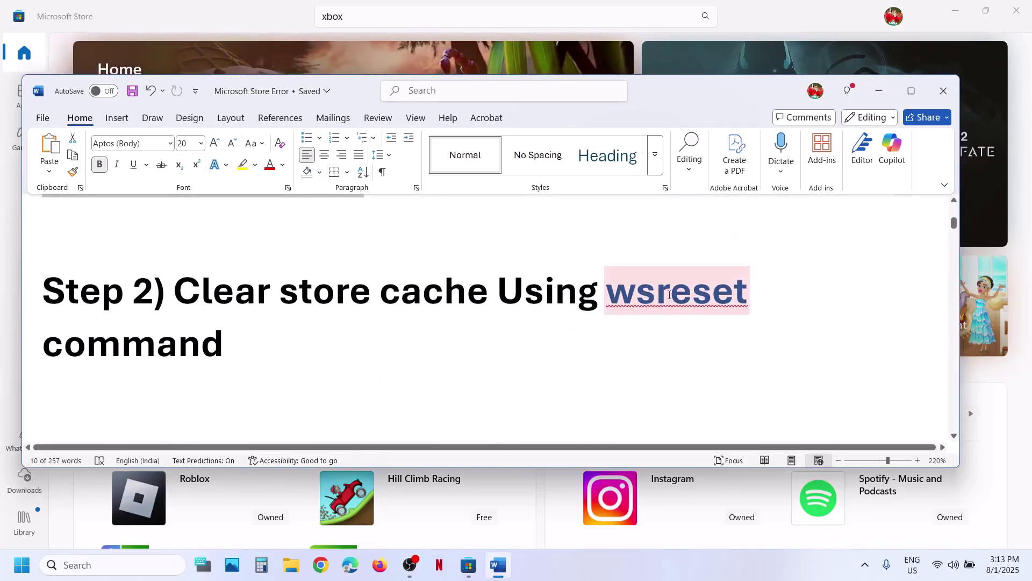
pyautogui.tripleClick(670, 294)
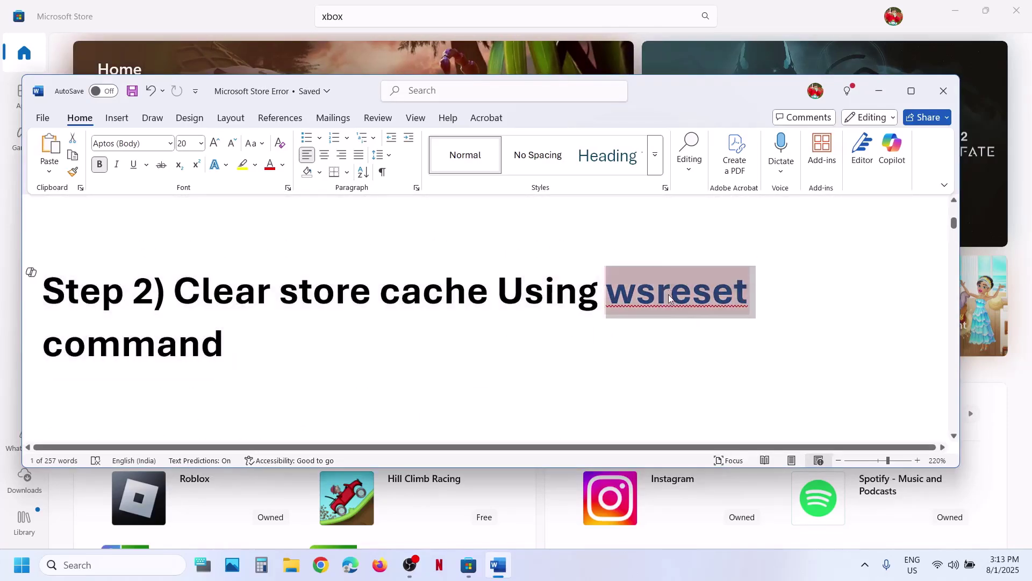
pyautogui.hotkey('ctrl', 'c')
pyautogui.click(118, 565)
pyautogui.hotkey('ctrl', 'v')
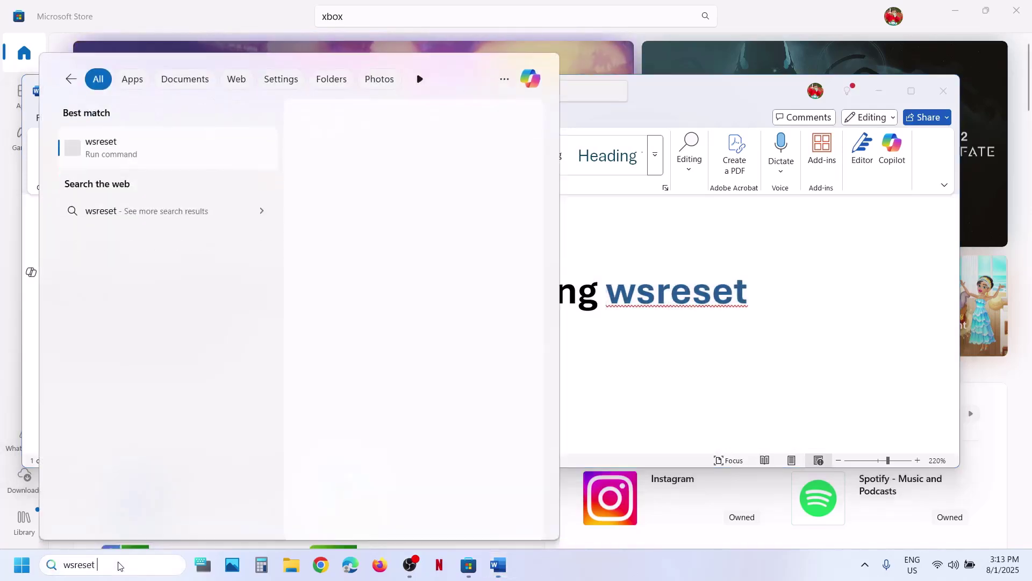
pyautogui.click(157, 155)
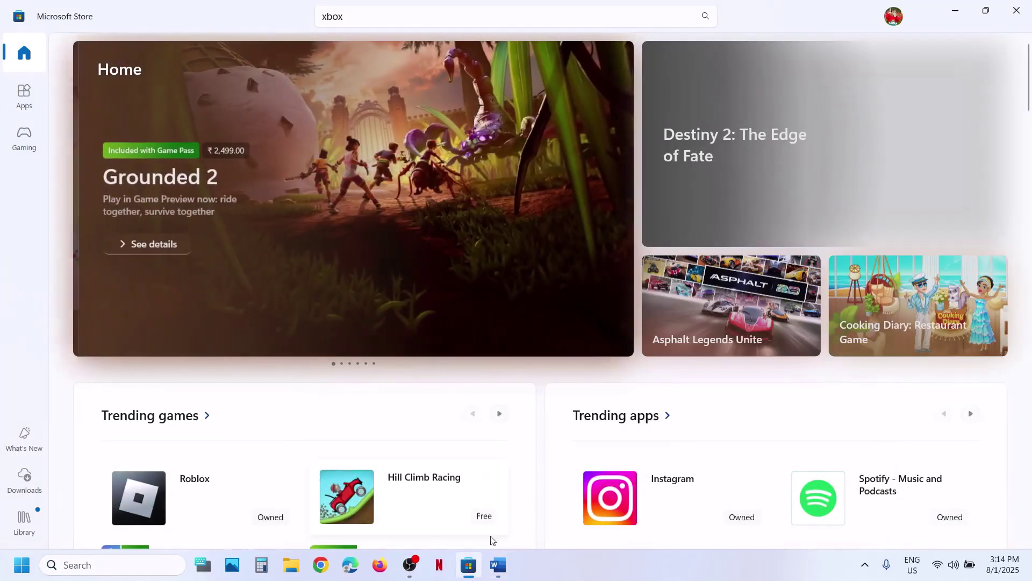
# Open Microsoft Store's app settings from a Windows search for 'store'.
pyautogui.click(499, 565)
pyautogui.scroll(-3, 417, 323)
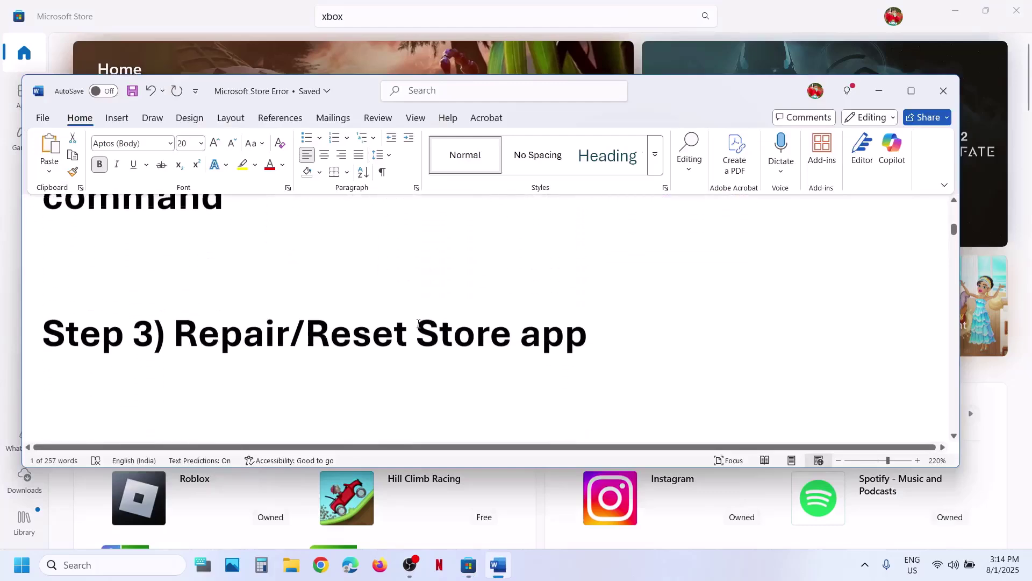
pyautogui.click(204, 19)
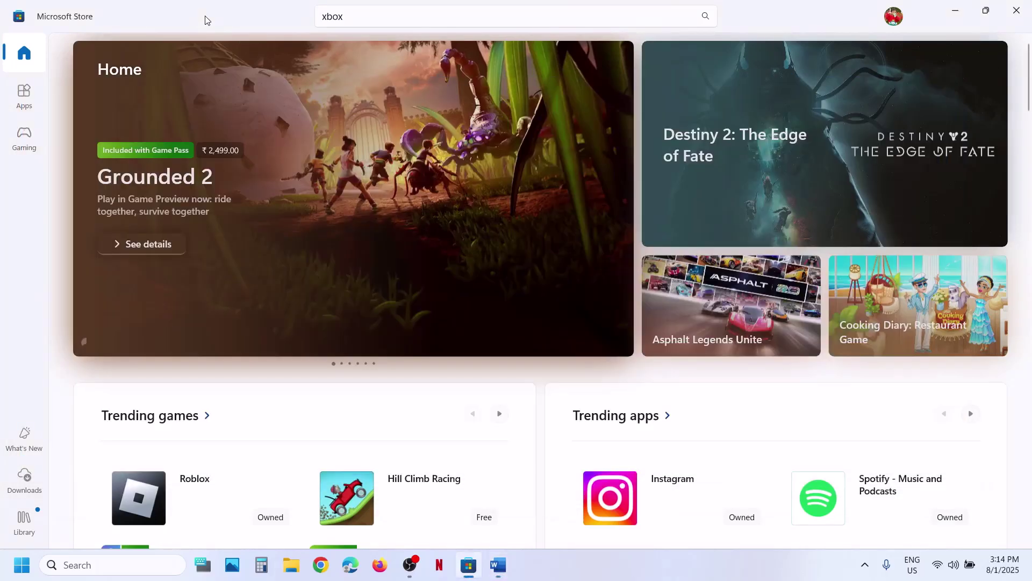
pyautogui.click(89, 564)
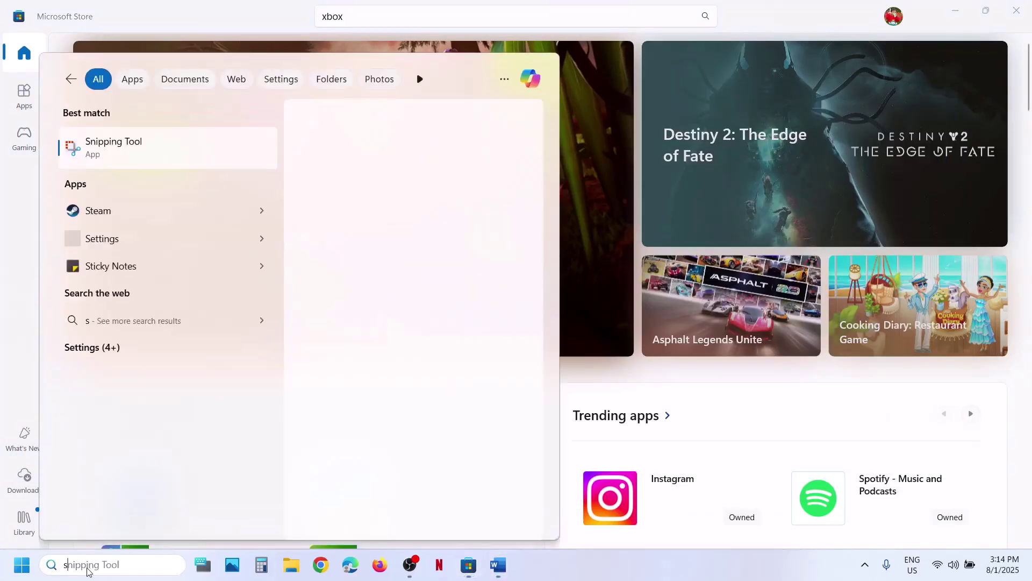
pyautogui.write('store')
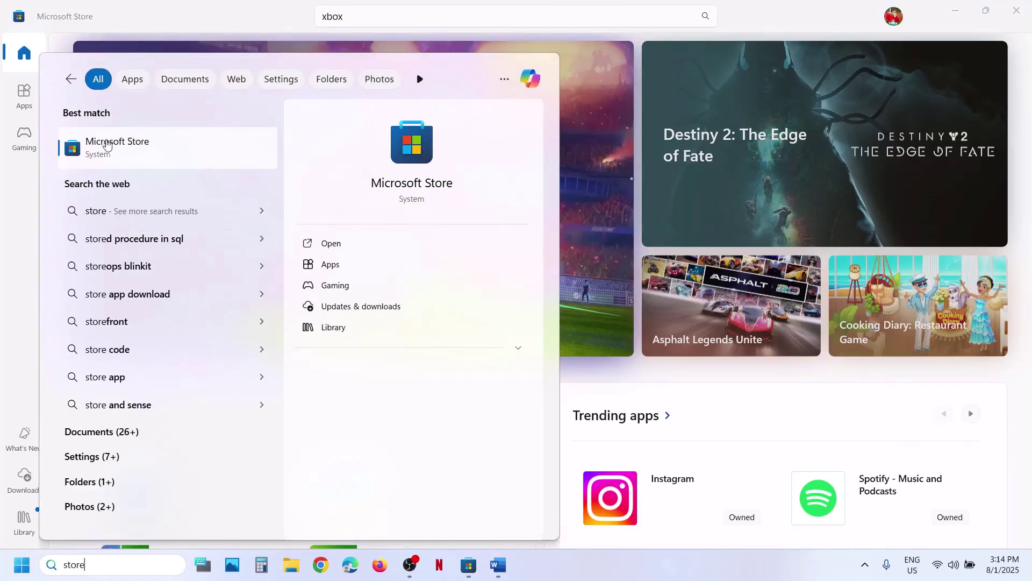
pyautogui.rightClick(108, 143)
pyautogui.click(167, 208)
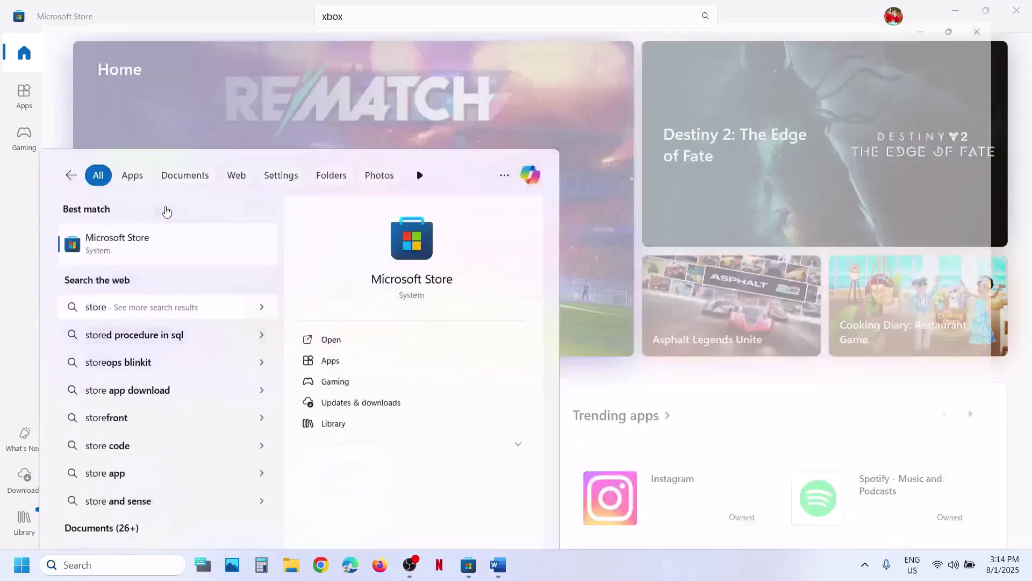
# Terminate, repair and reset Microsoft Store, confirming the reset.
pyautogui.scroll(-6, 358, 357)
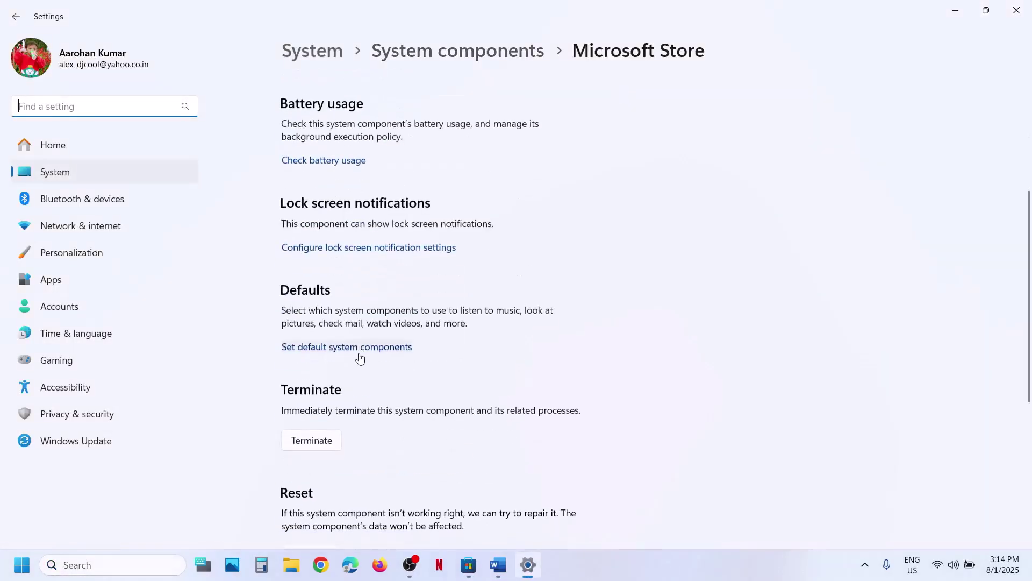
pyautogui.click(328, 306)
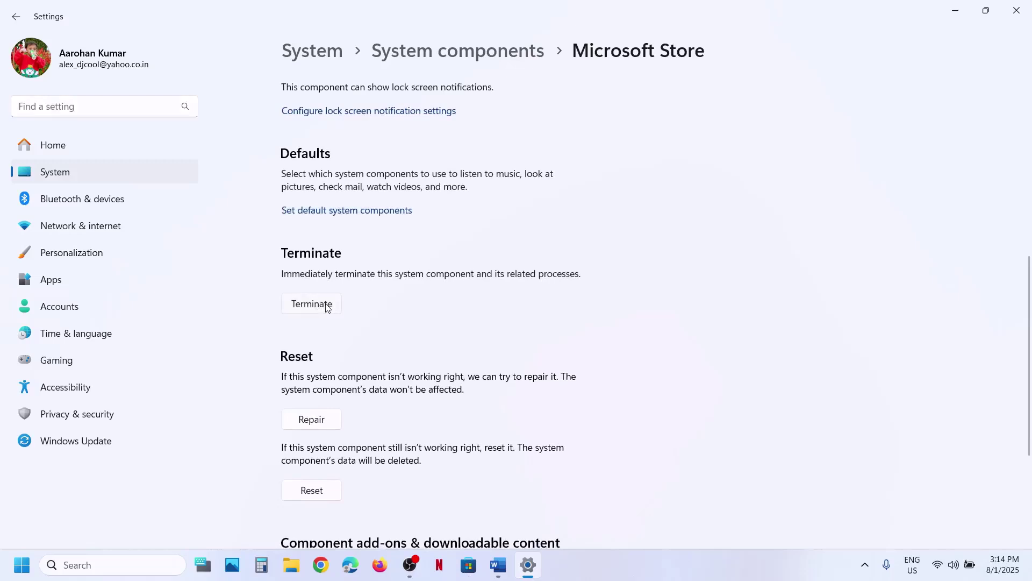
pyautogui.scroll(-3, 359, 343)
pyautogui.click(326, 340)
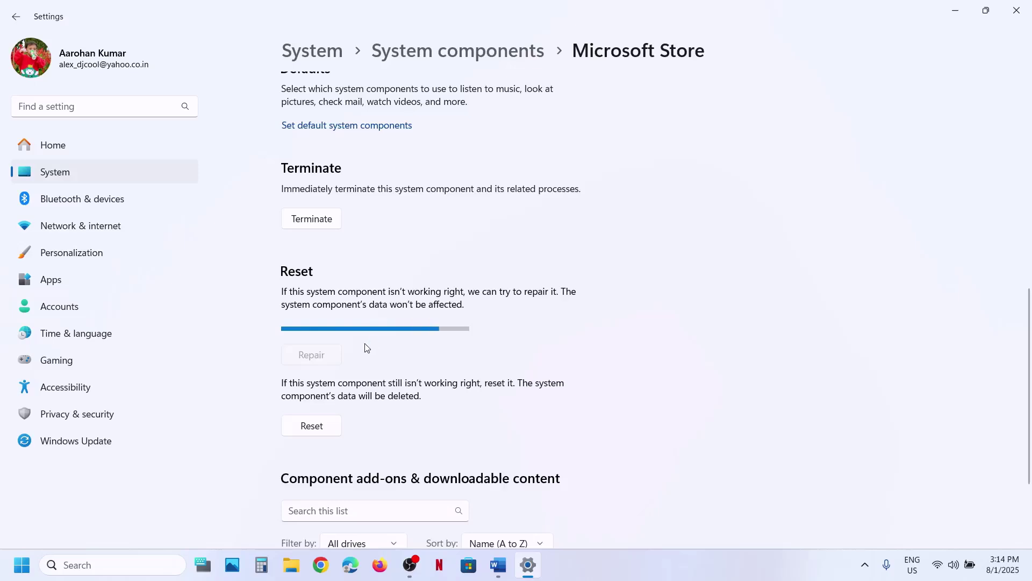
pyautogui.click(323, 412)
pyautogui.click(372, 370)
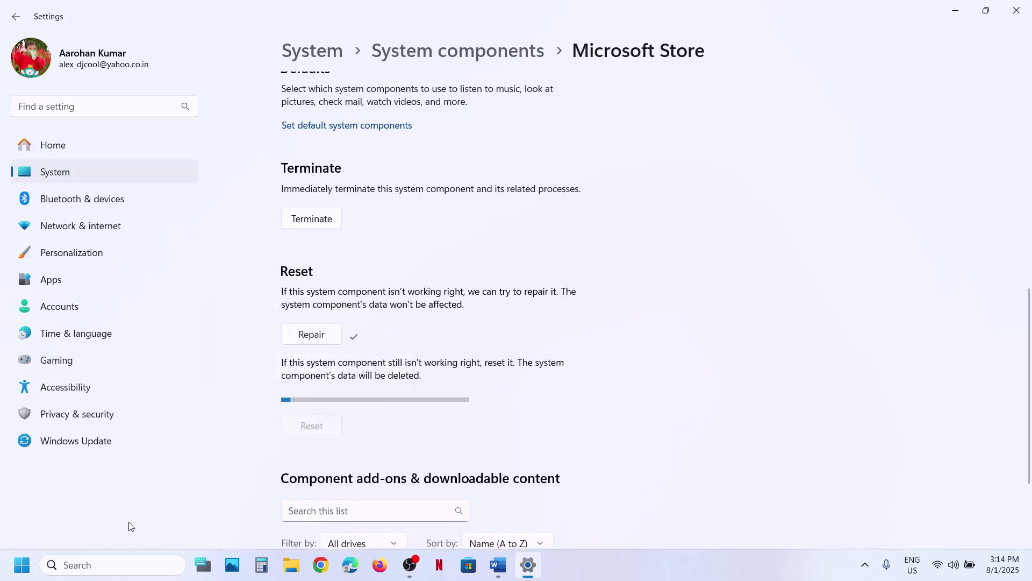
pyautogui.click(100, 568)
# Relaunch Microsoft Store and check the Step 4 heading in the notes.
pyautogui.write('store')
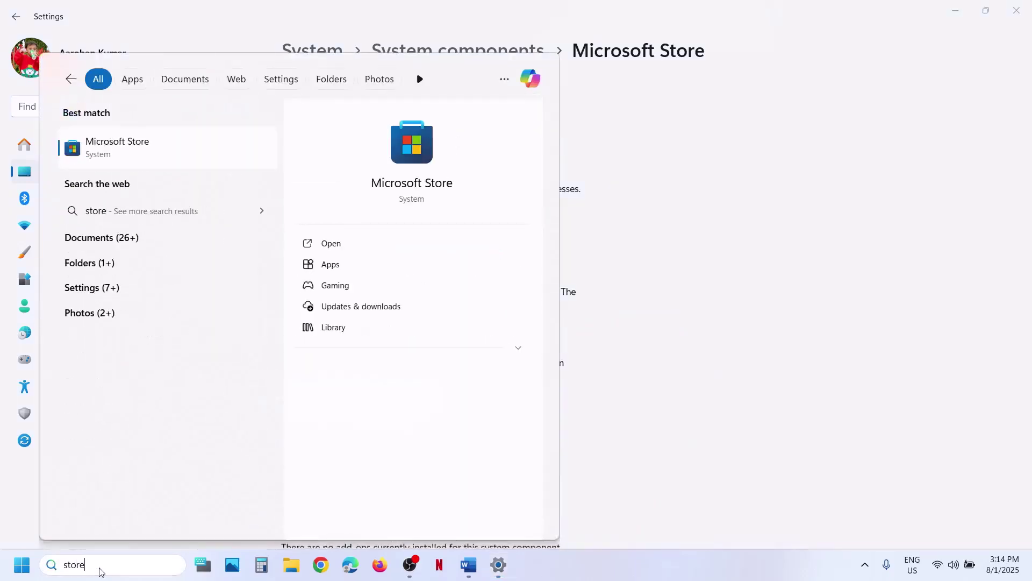
pyautogui.press('Return')
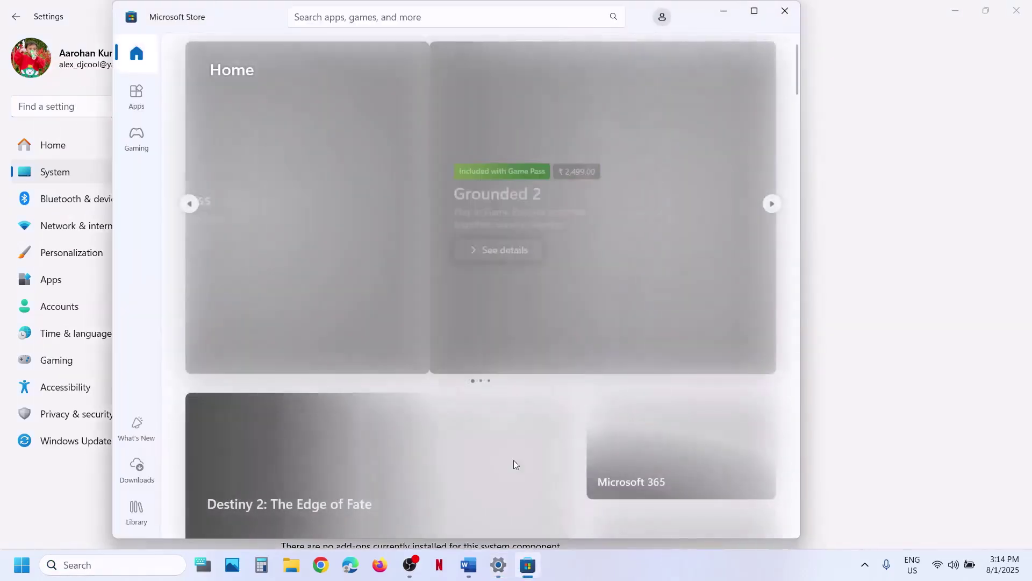
pyautogui.moveTo(468, 565)
pyautogui.click(465, 505)
pyautogui.scroll(-3, 371, 339)
pyautogui.moveTo(174, 285); pyautogui.dragTo(679, 339)
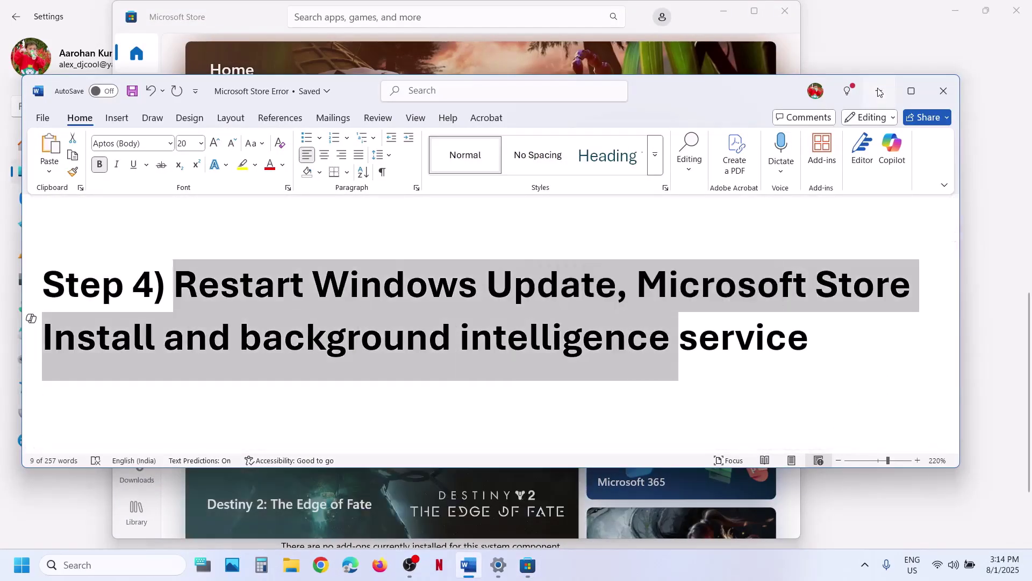
pyautogui.click(880, 92)
# Open the Services console through a search for 'serv'.
pyautogui.click(873, 78)
pyautogui.click(92, 560)
pyautogui.write('serv')
pyautogui.press('Return')
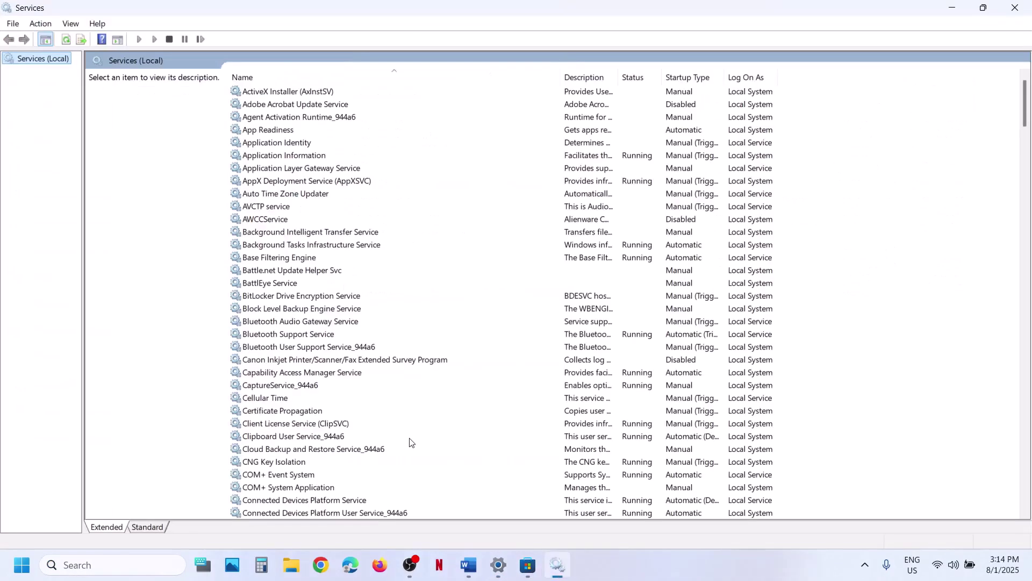
# Set the Windows Update service's startup type to Automatic and apply it.
pyautogui.click(468, 565)
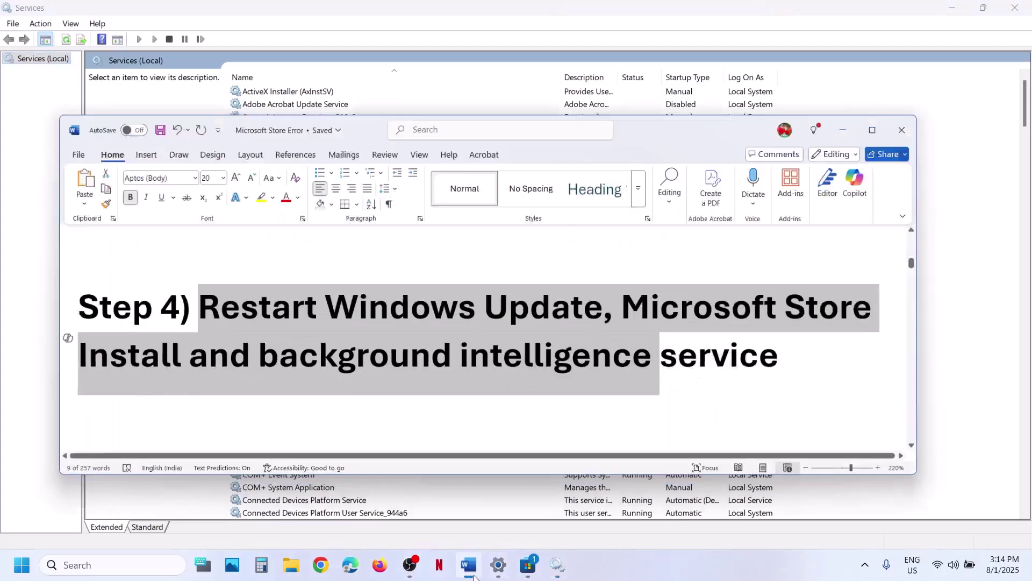
pyautogui.click(469, 564)
pyautogui.click(356, 452)
pyautogui.press('w')
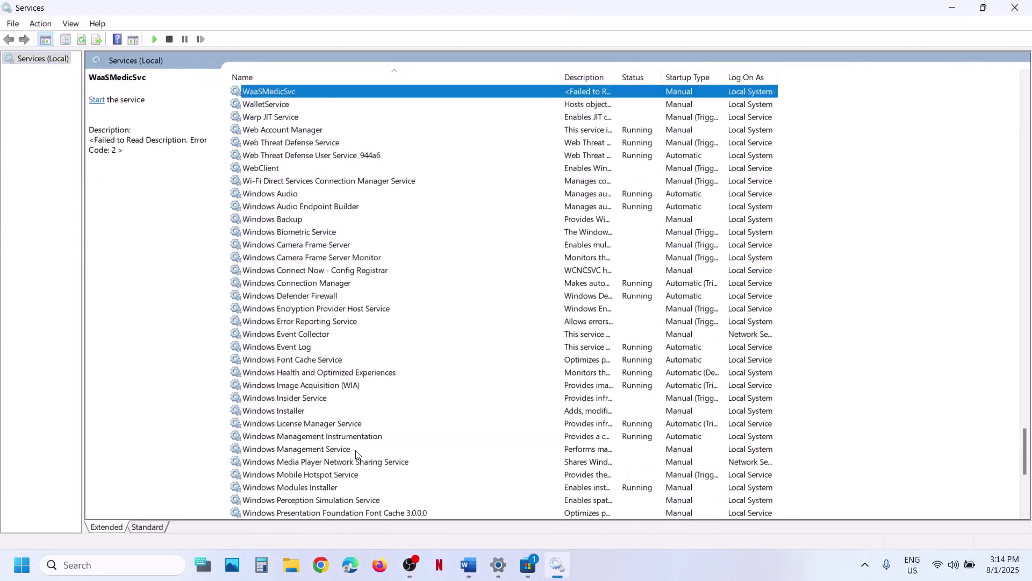
pyautogui.scroll(-10, 356, 455)
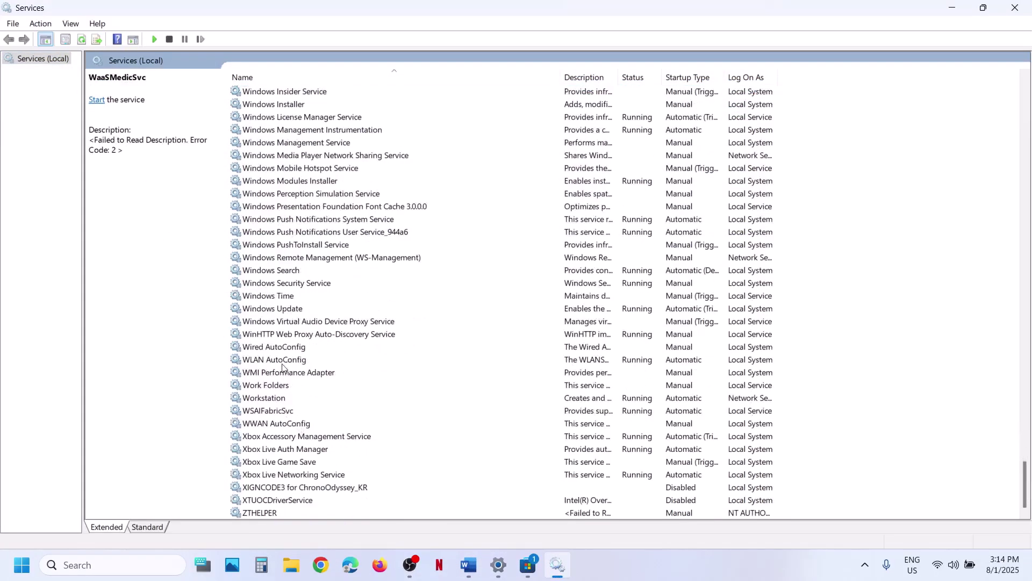
pyautogui.doubleClick(303, 312)
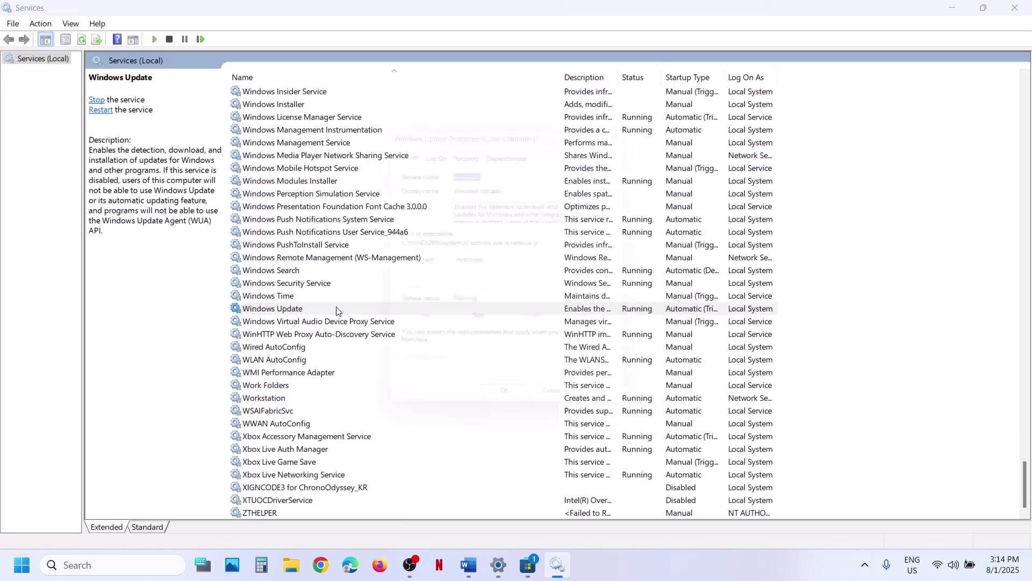
pyautogui.click(488, 267)
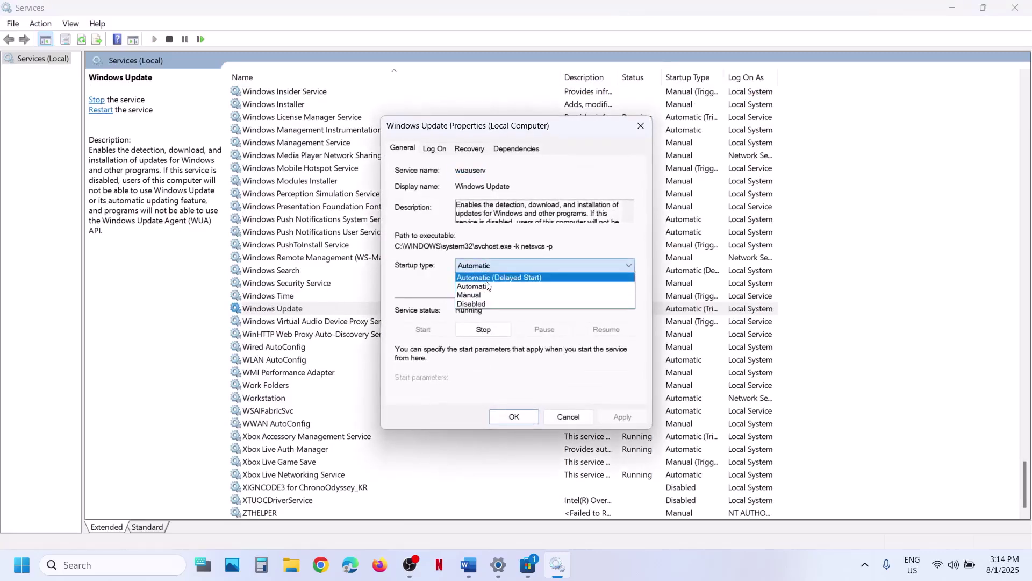
pyautogui.click(488, 287)
pyautogui.click(623, 417)
pyautogui.click(495, 416)
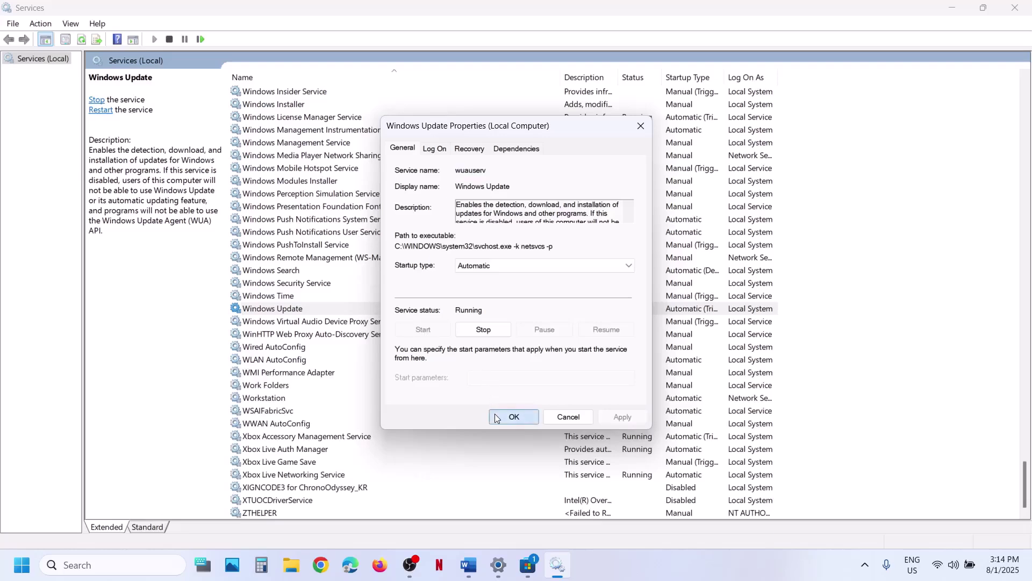
# Restart the Windows Update service.
pyautogui.rightClick(293, 309)
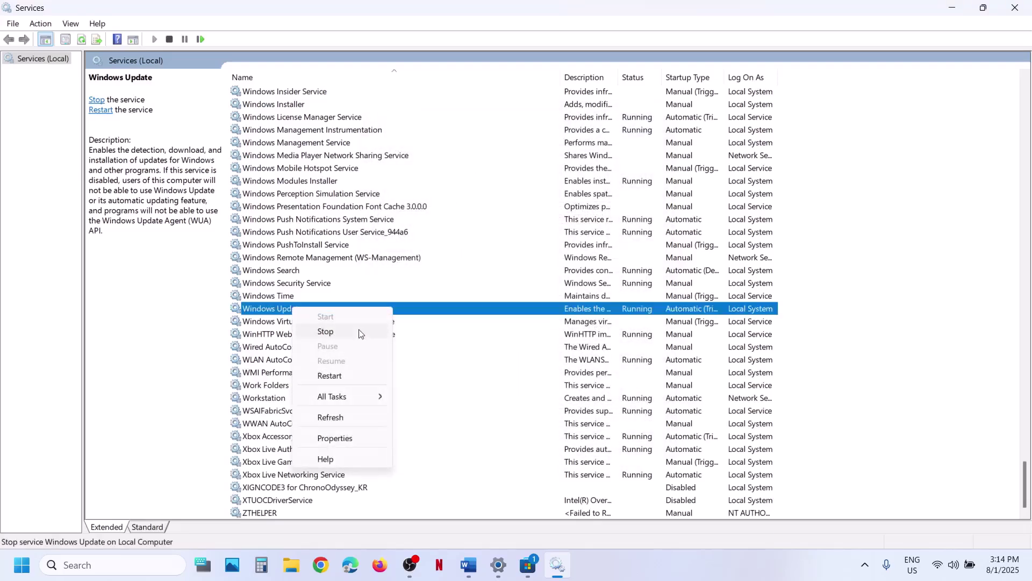
pyautogui.click(339, 376)
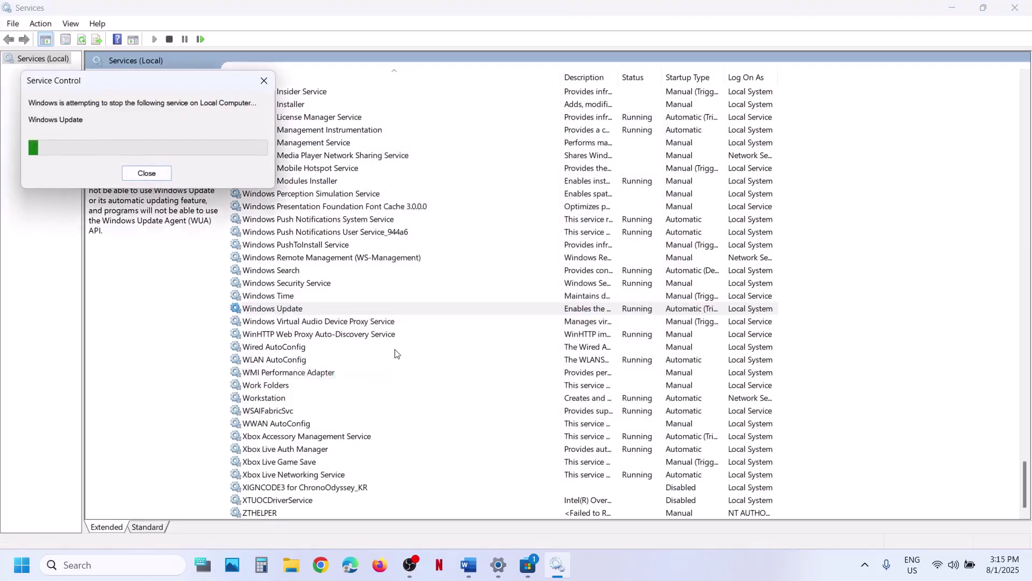
pyautogui.click(348, 375)
# Keep Microsoft Store Install Service on Automatic startup and apply the setting.
pyautogui.press('m')
pyautogui.scroll(-1, 348, 375)
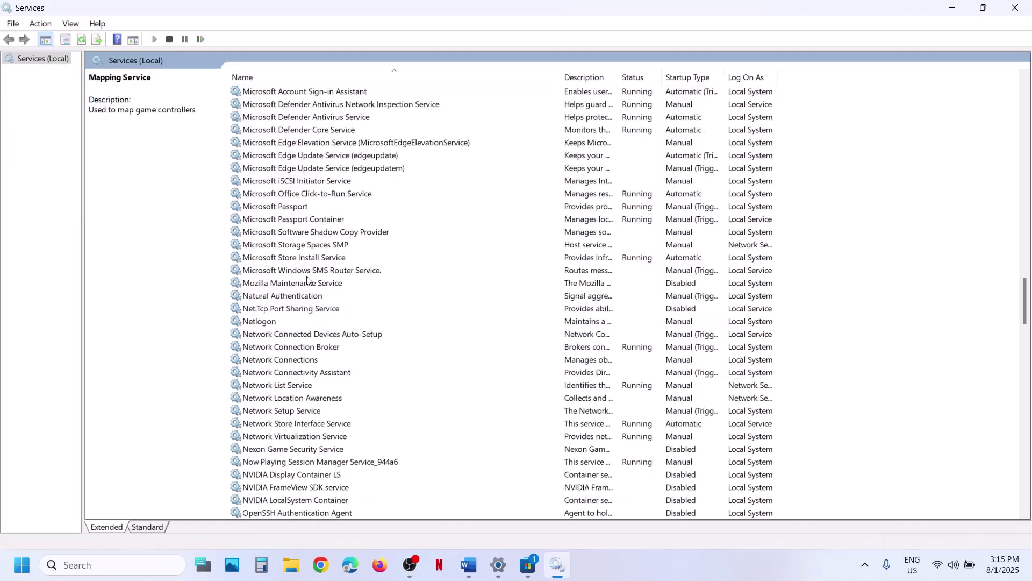
pyautogui.doubleClick(301, 262)
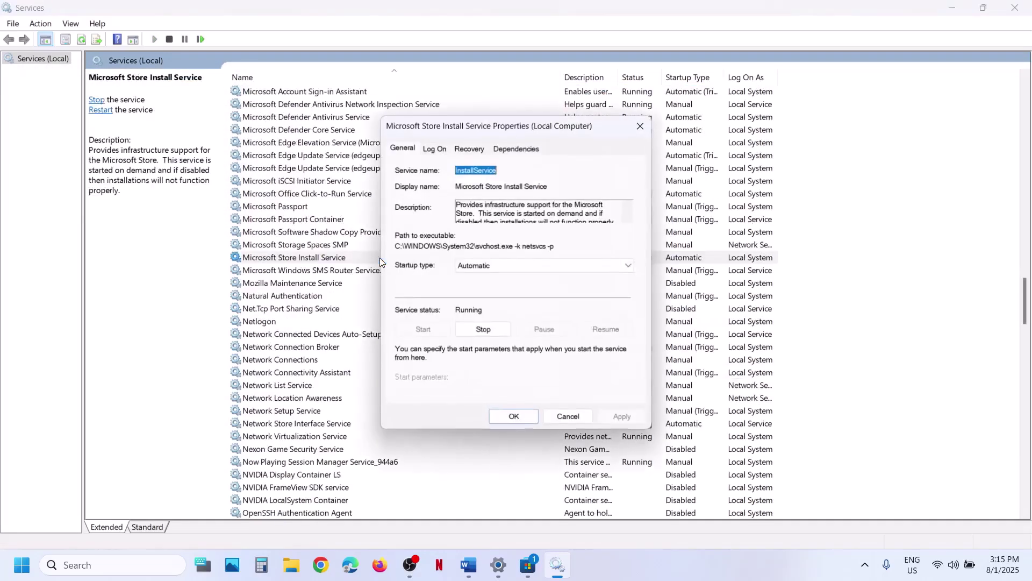
pyautogui.click(502, 265)
pyautogui.click(484, 289)
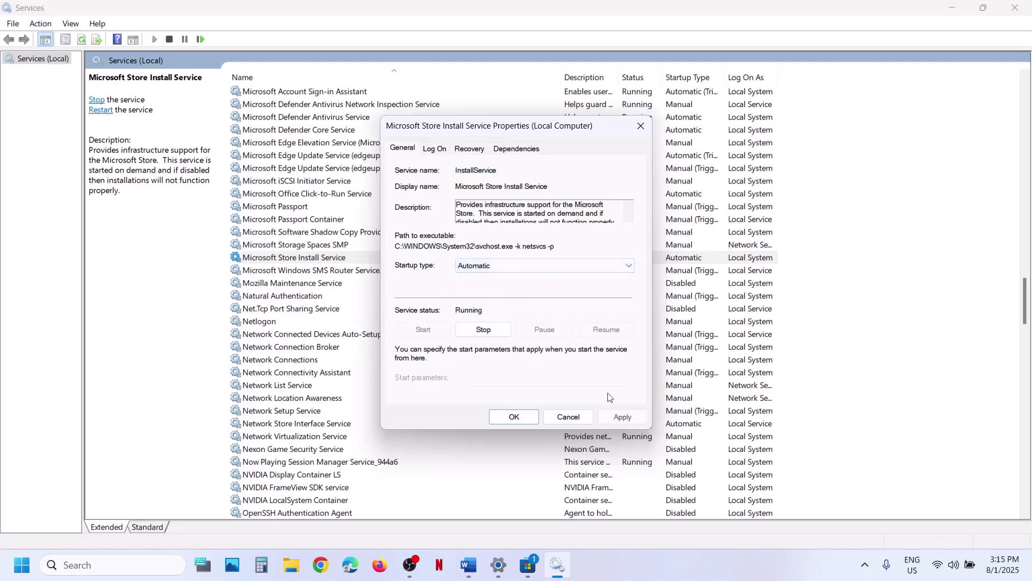
pyautogui.click(619, 418)
pyautogui.click(514, 417)
# Restart Microsoft Store Install Service.
pyautogui.rightClick(338, 257)
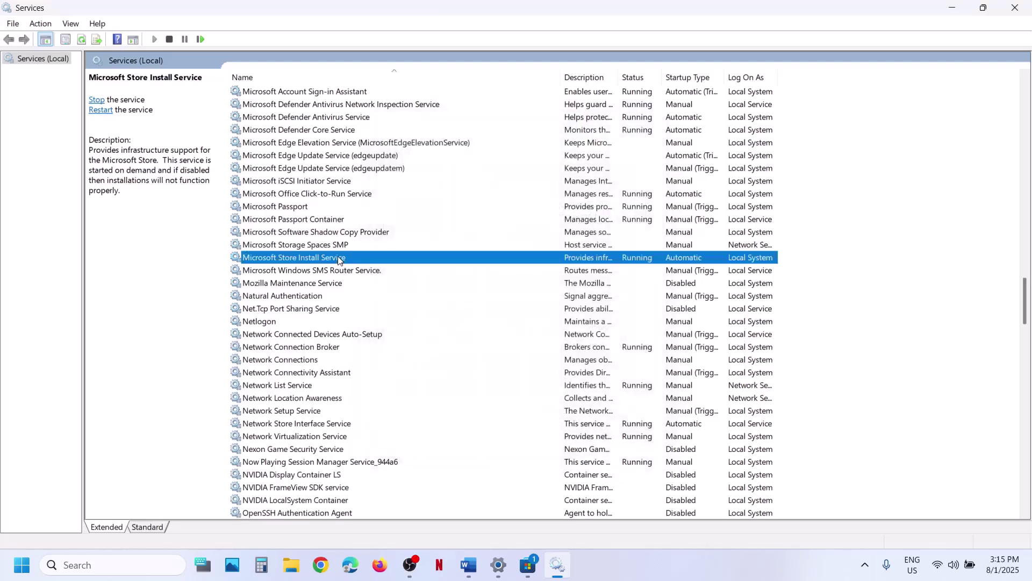
pyautogui.click(381, 325)
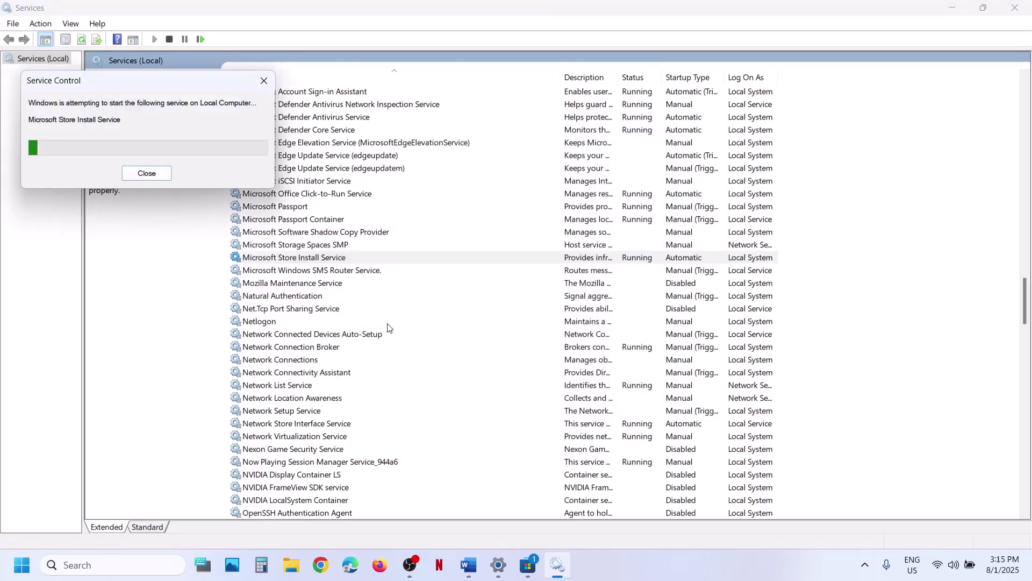
pyautogui.click(341, 338)
# Change Background Intelligent Transfer Service startup from Manual to Automatic and apply.
pyautogui.press('b')
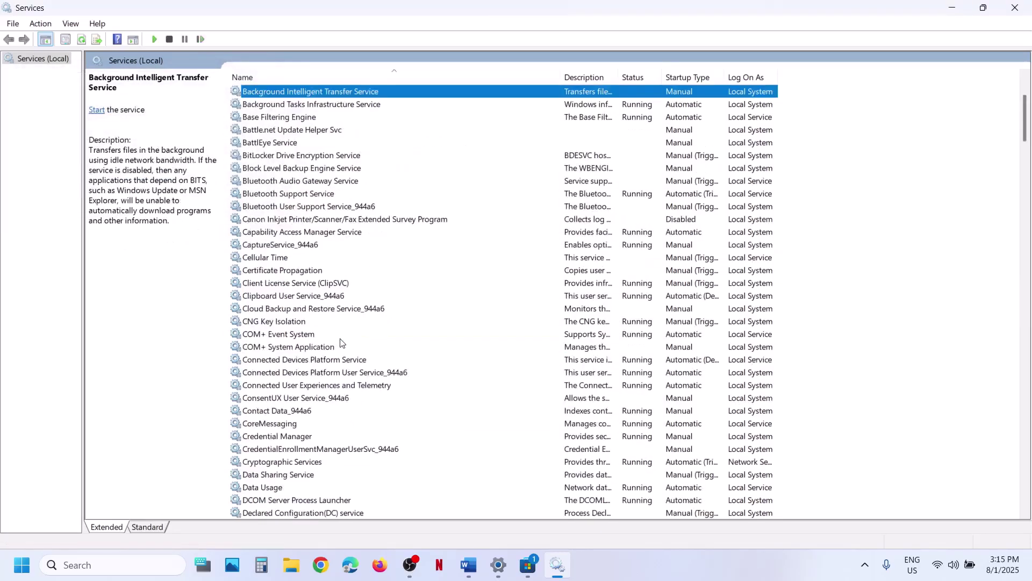
pyautogui.scroll(2, 340, 342)
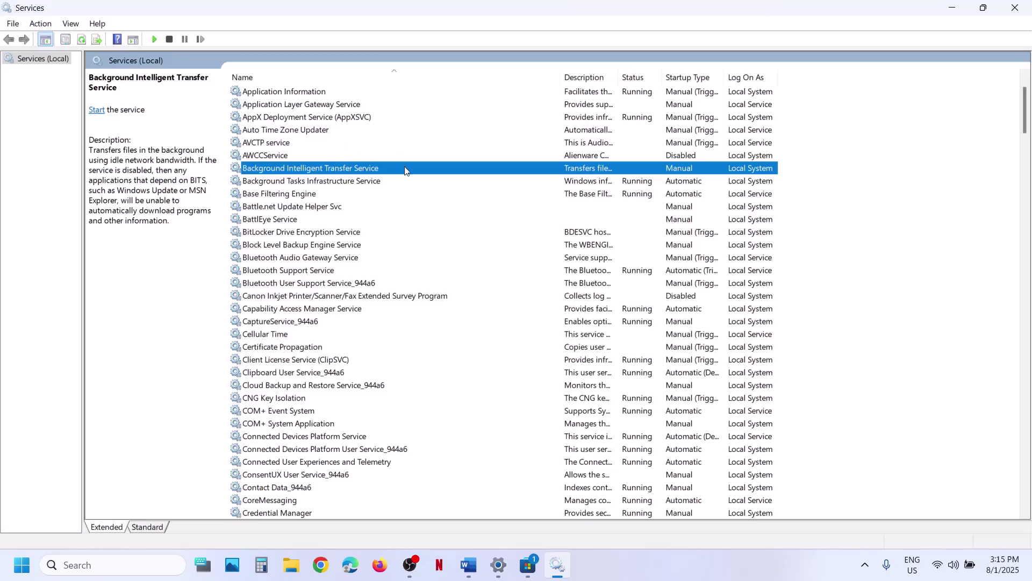
pyautogui.doubleClick(405, 171)
pyautogui.click(481, 267)
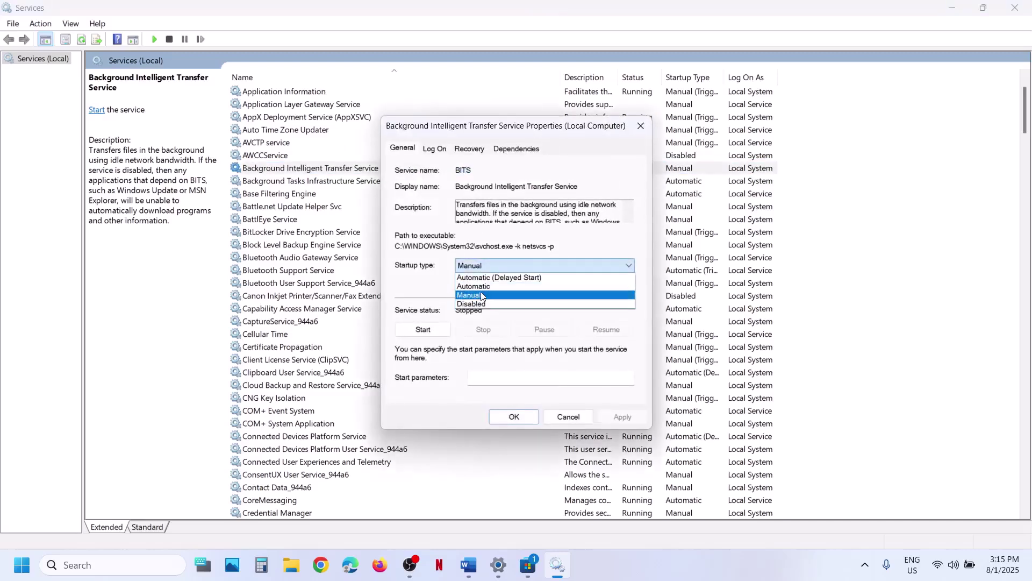
pyautogui.click(479, 286)
pyautogui.click(613, 421)
# Start Background Intelligent Transfer Service, then restart it from the services list.
pyautogui.click(423, 329)
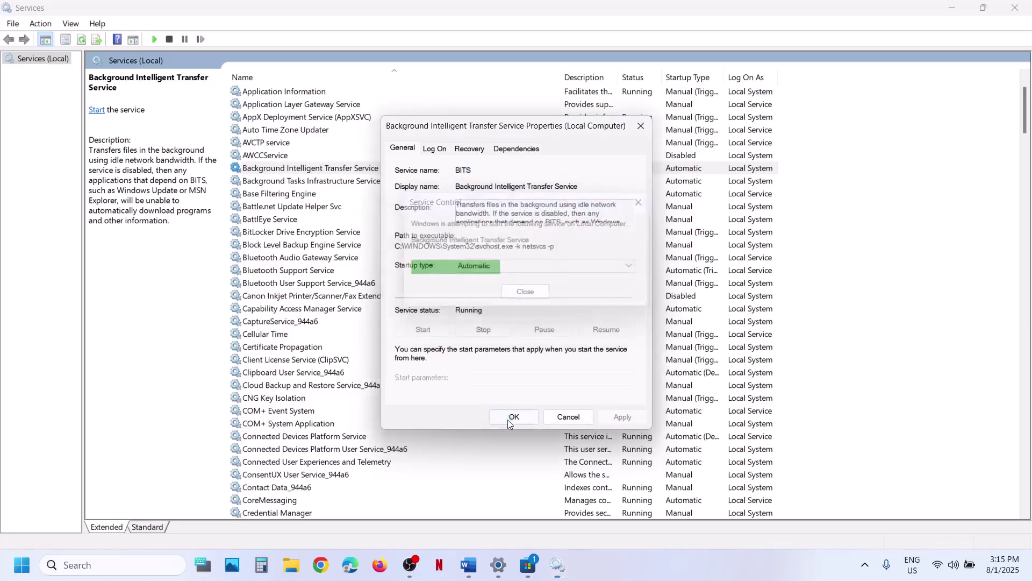
pyautogui.click(511, 417)
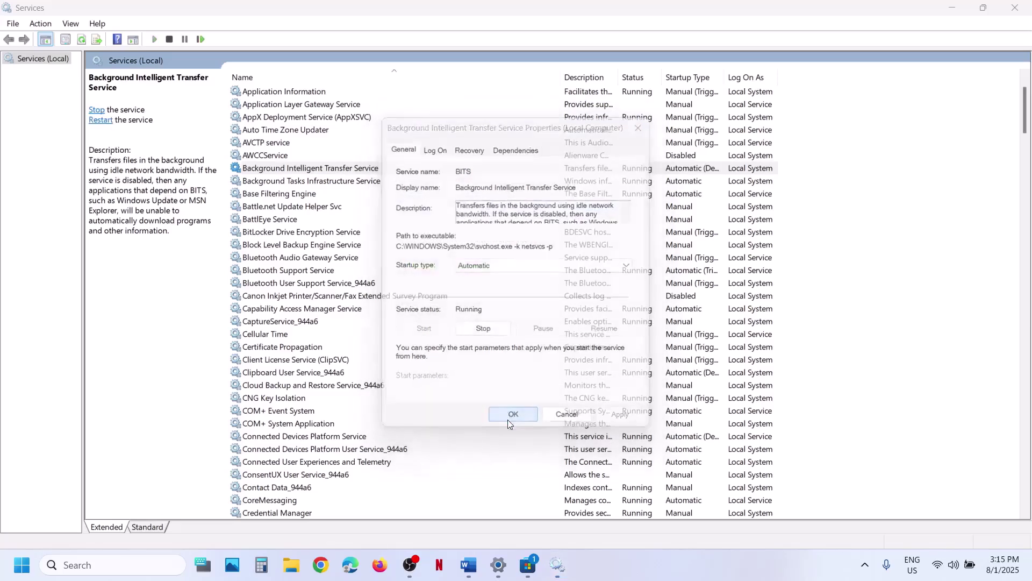
pyautogui.rightClick(322, 175)
pyautogui.click(352, 237)
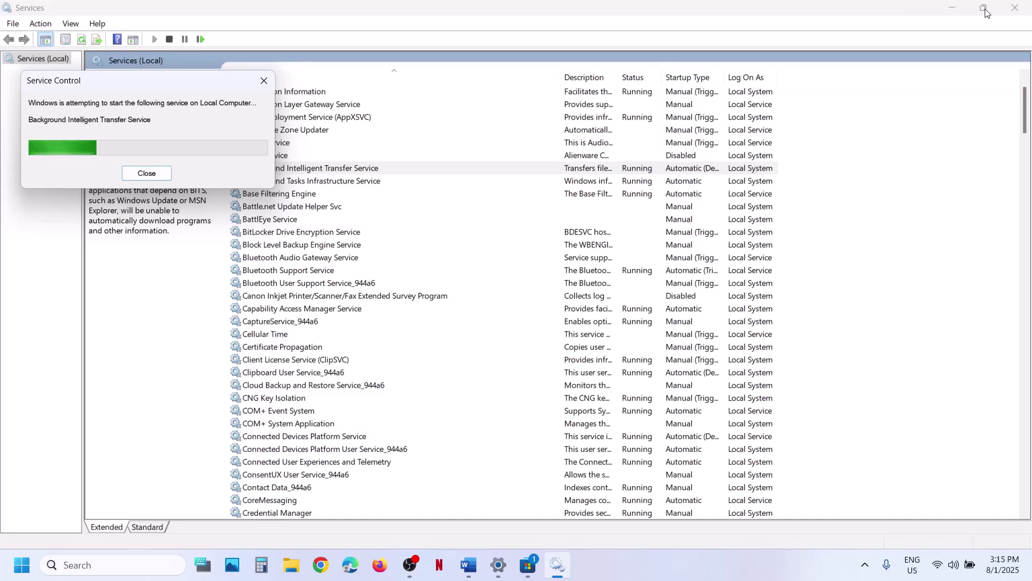
# Maximize the Word notes and copy Step 5's Get-AppxPackage re-registration command.
pyautogui.click(469, 571)
pyautogui.scroll(-3, 421, 347)
pyautogui.scroll(-2, 421, 347)
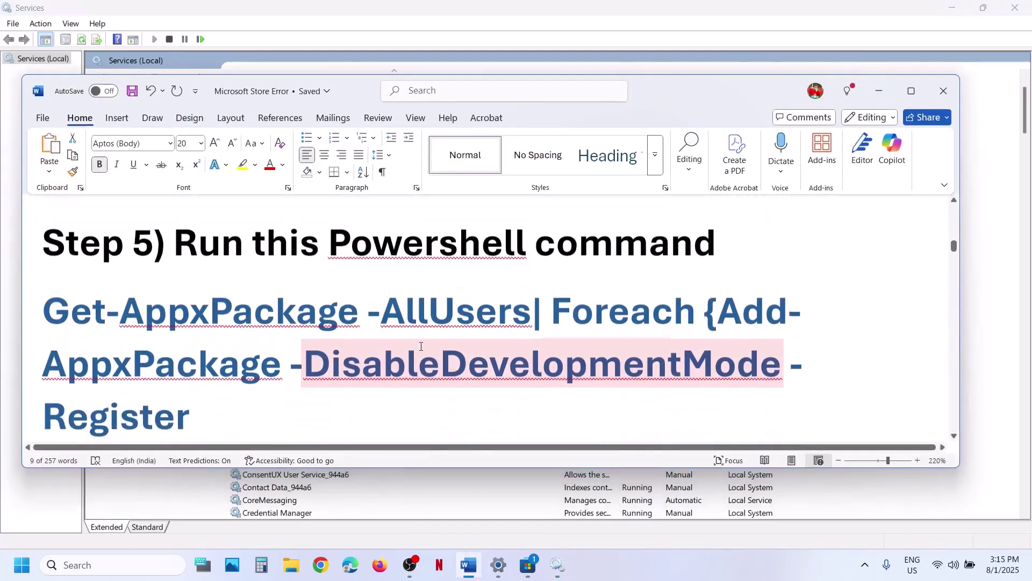
pyautogui.scroll(-2, 272, 394)
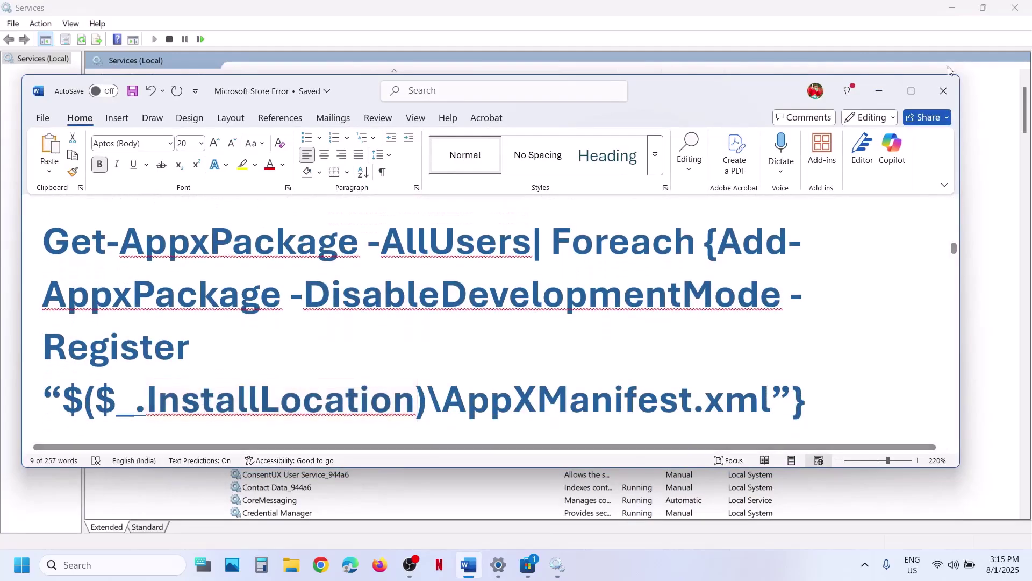
pyautogui.click(911, 91)
pyautogui.scroll(2, 526, 361)
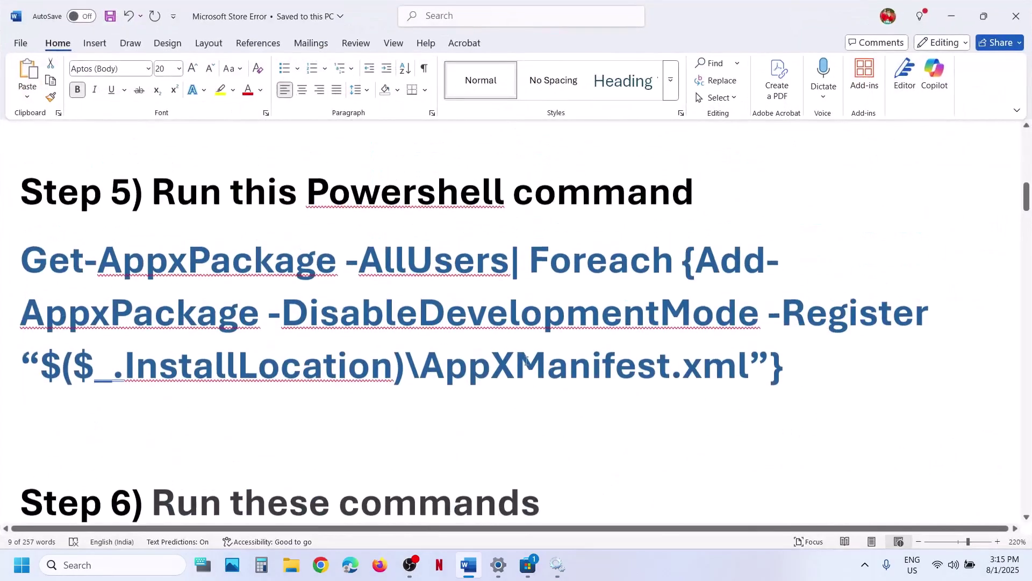
pyautogui.tripleClick(551, 269)
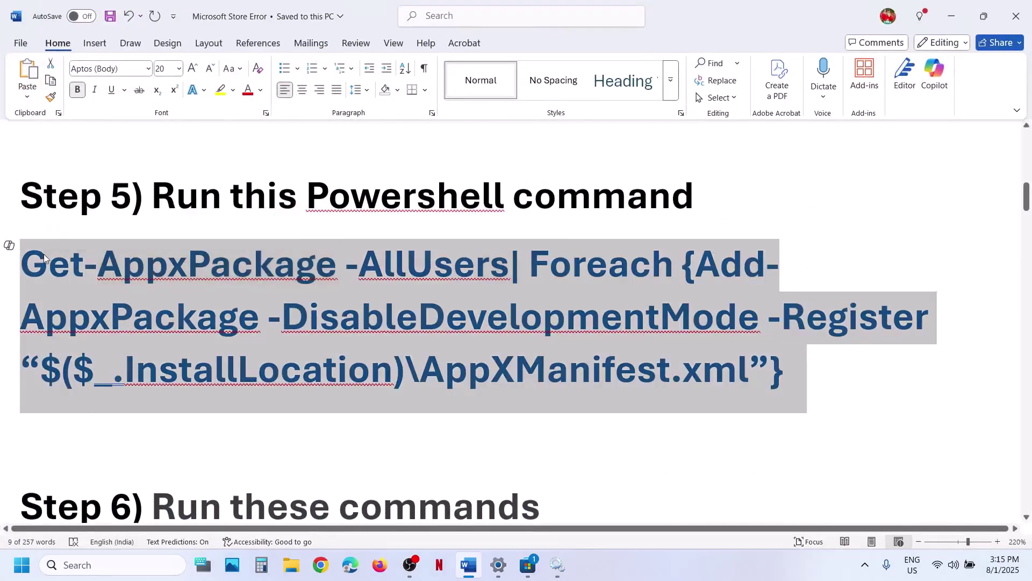
pyautogui.rightClick(43, 254)
pyautogui.click(101, 327)
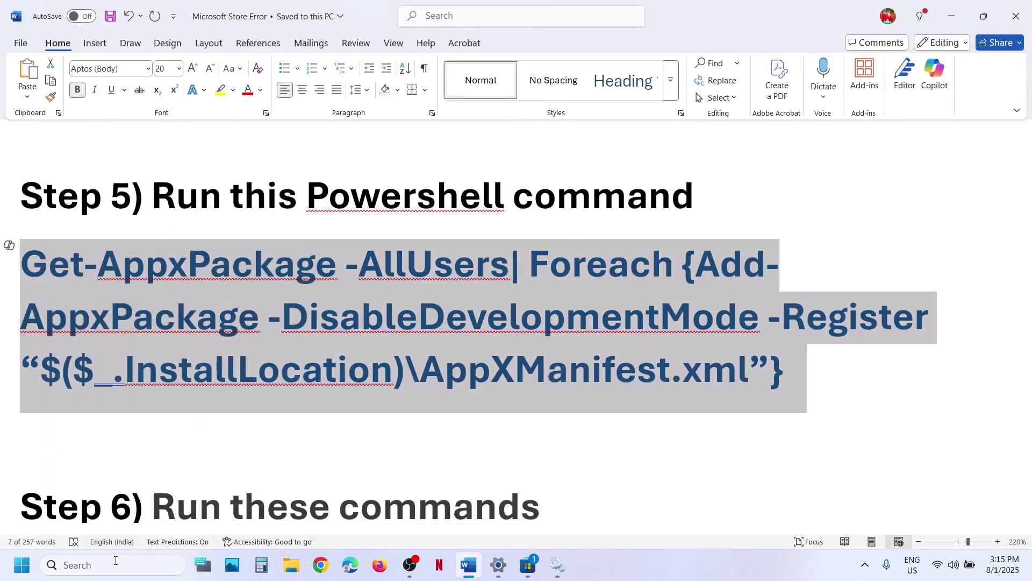
pyautogui.click(115, 564)
# Launch Windows PowerShell as administrator and approve the elevation prompt.
pyautogui.write('powershell')
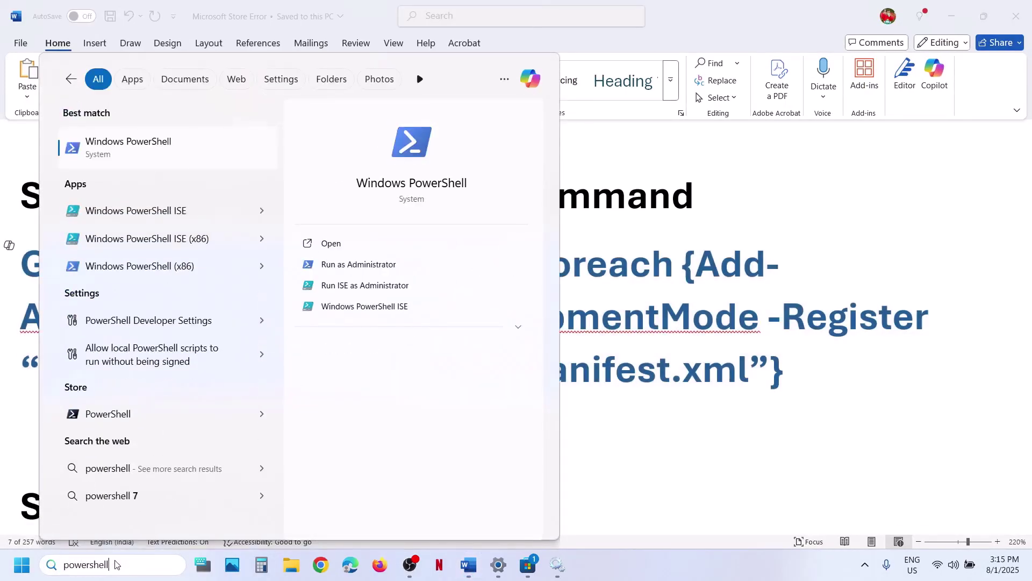
pyautogui.rightClick(139, 149)
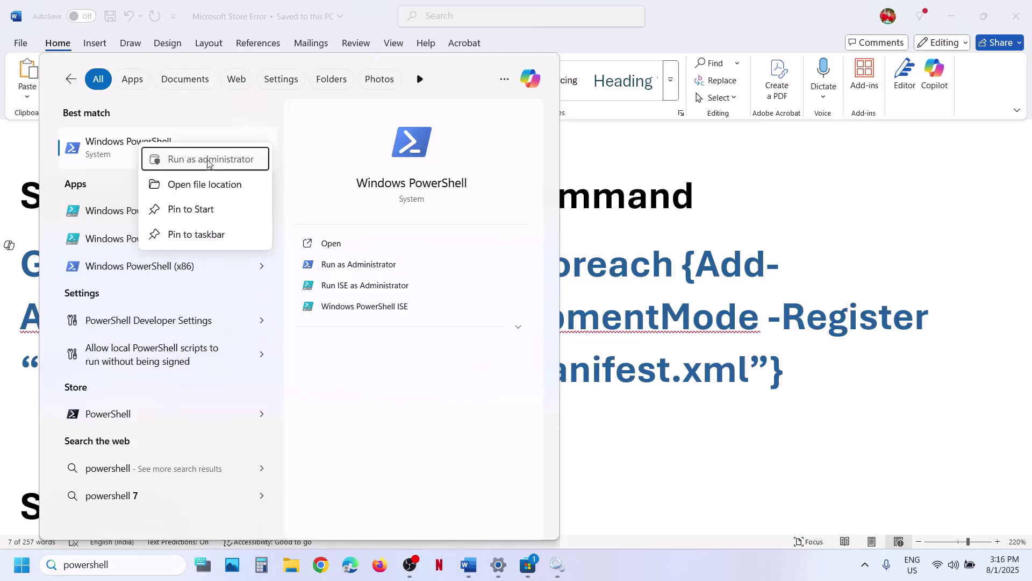
pyautogui.click(209, 161)
pyautogui.click(470, 396)
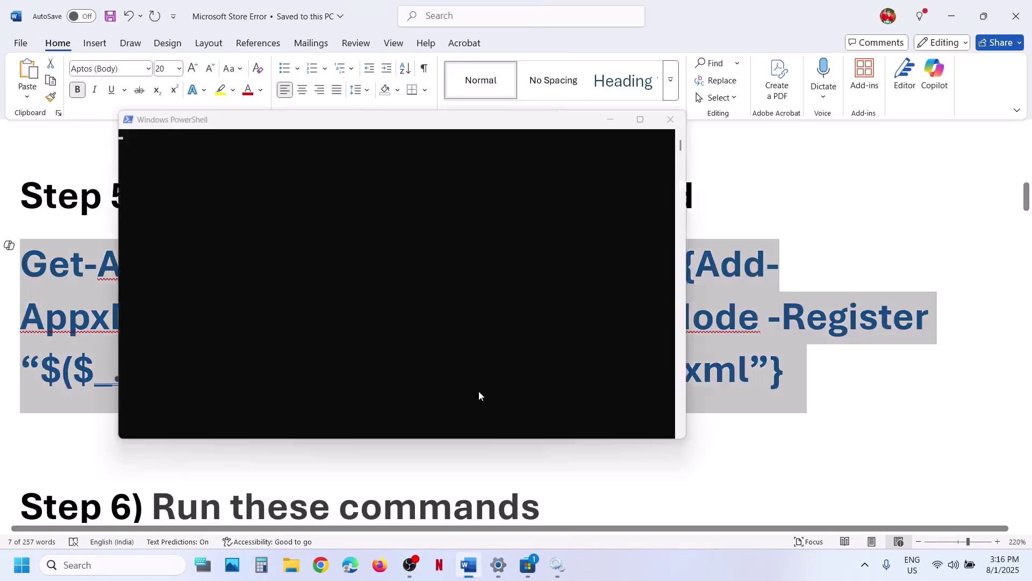
# Paste and run the Get-AppxPackage re-registration command, then return to the Word notes.
pyautogui.click(386, 292)
pyautogui.rightClick(387, 292)
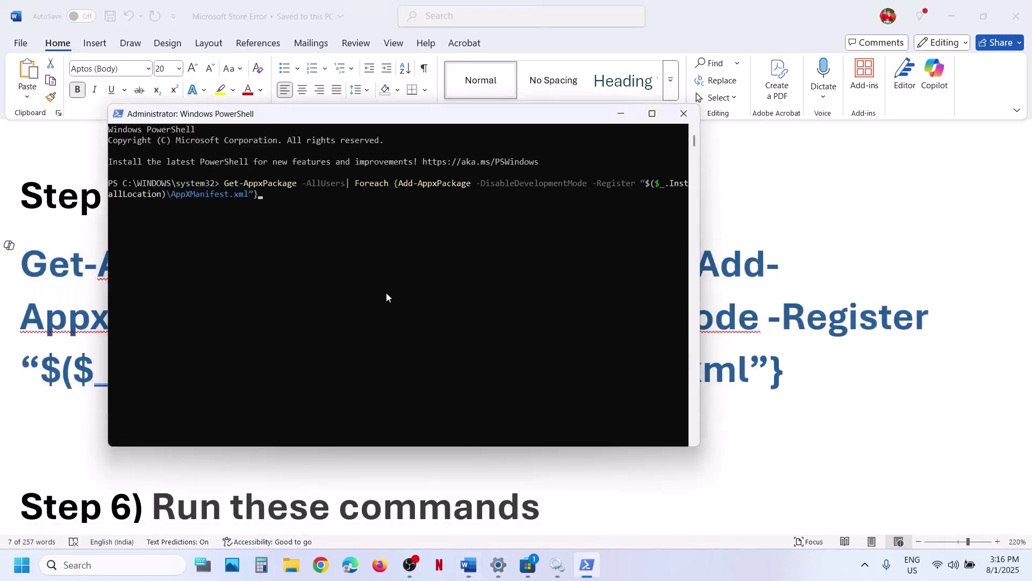
pyautogui.press('Return')
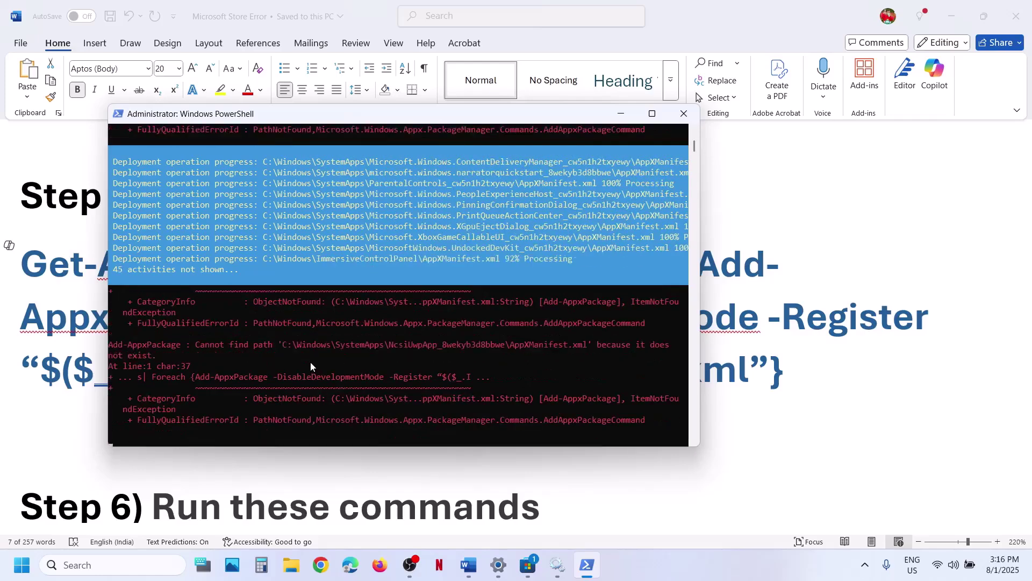
pyautogui.click(72, 419)
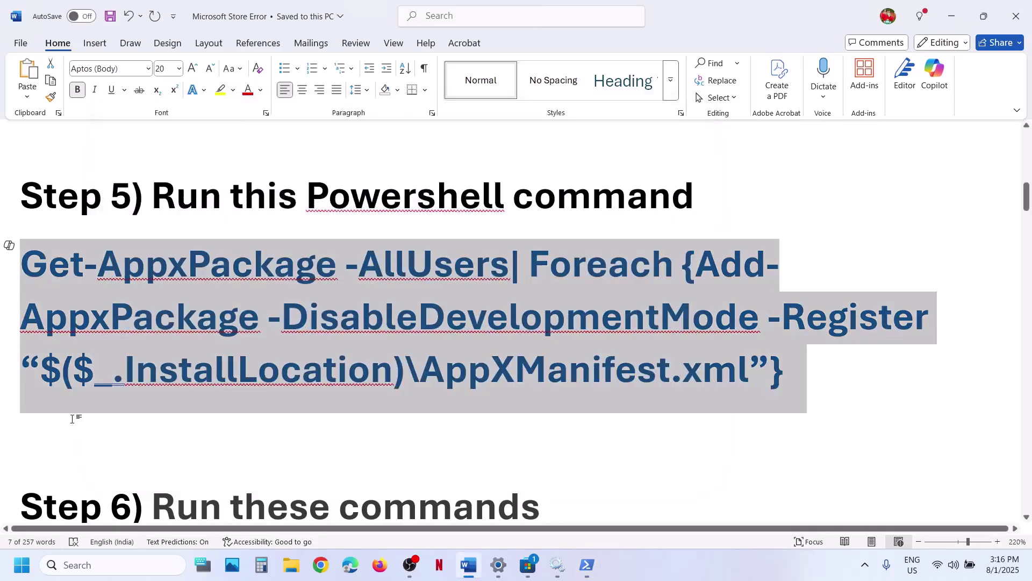
# Open Command Prompt as administrator and move it beside the Word guide.
pyautogui.scroll(-5, 72, 418)
pyautogui.scroll(-2, 73, 419)
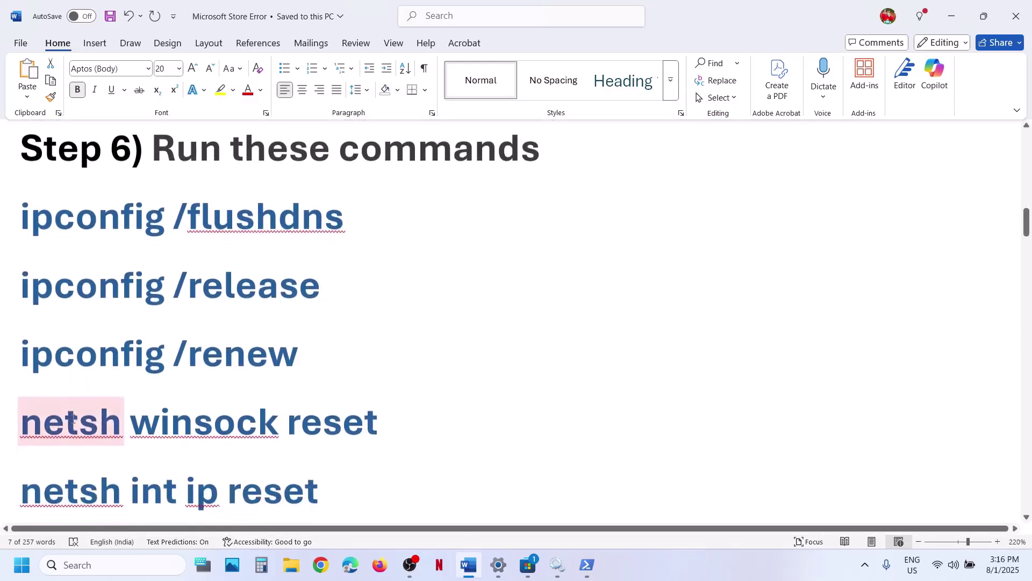
pyautogui.scroll(1, 73, 419)
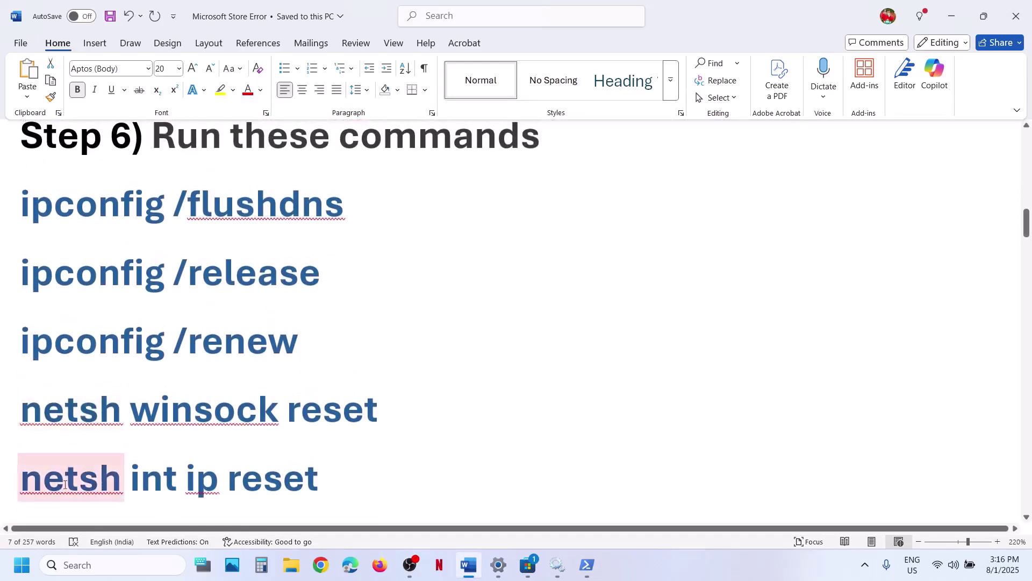
pyautogui.click(86, 566)
pyautogui.write('cmd')
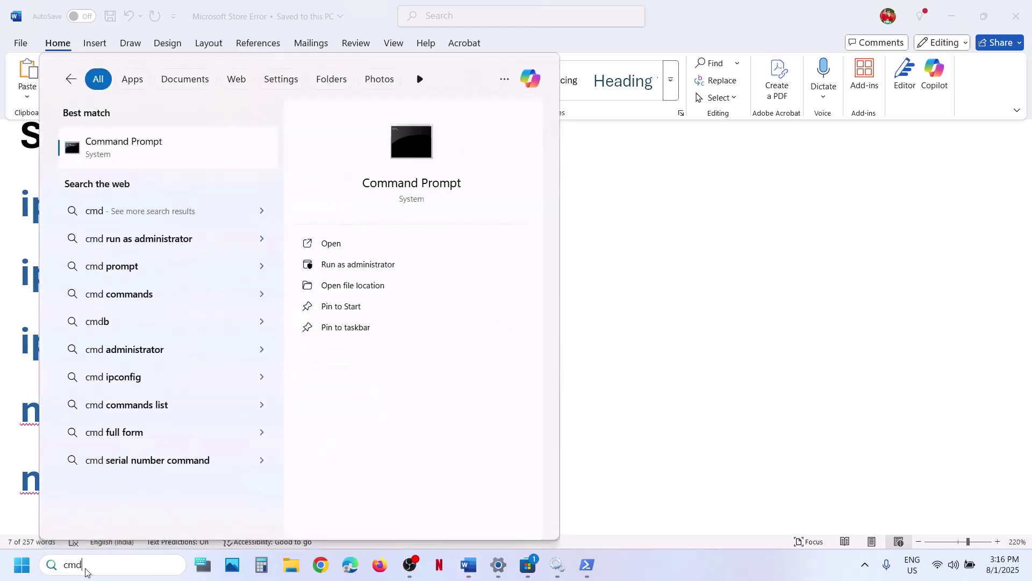
pyautogui.rightClick(158, 156)
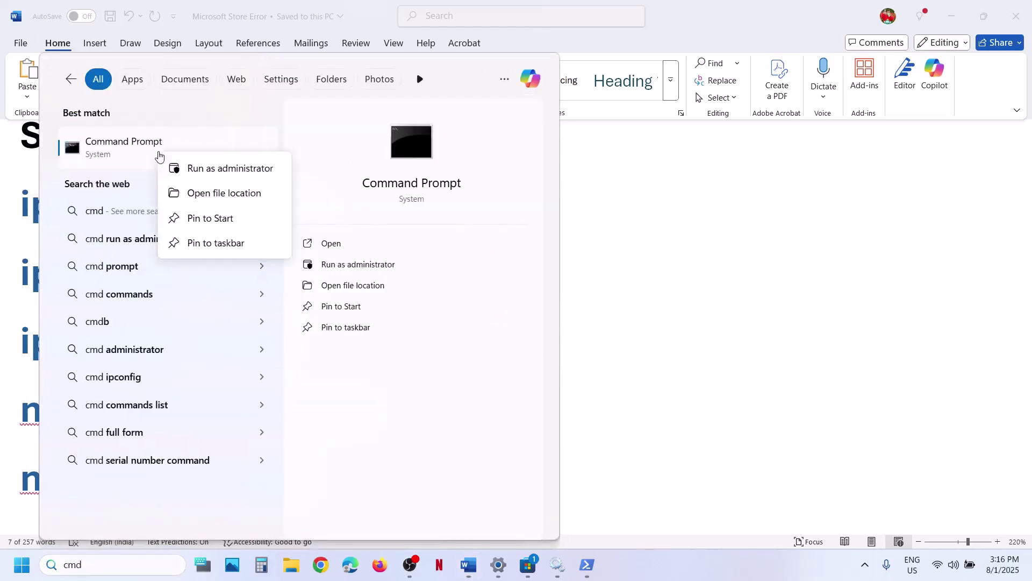
pyautogui.click(231, 171)
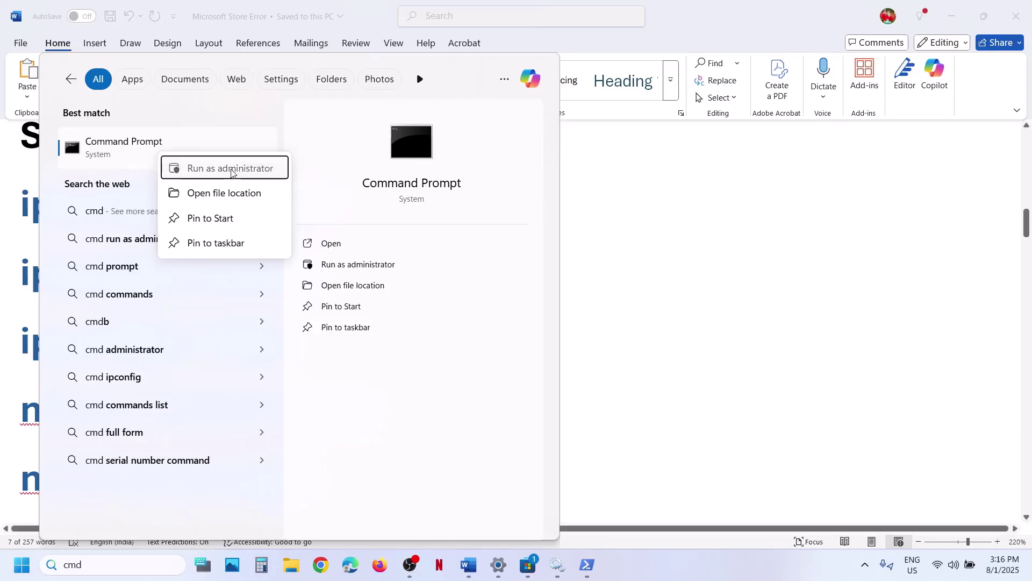
pyautogui.click(479, 396)
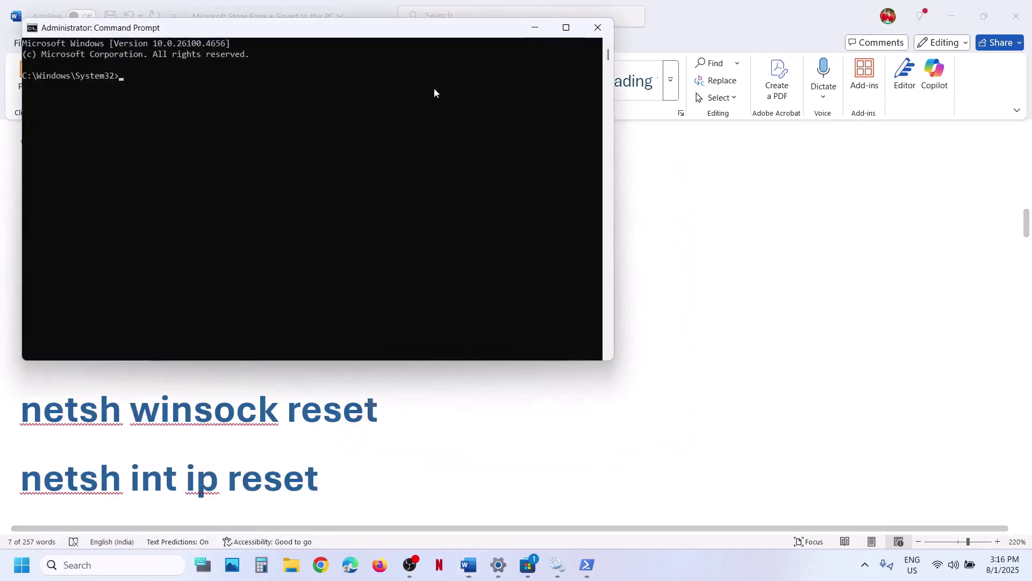
pyautogui.moveTo(387, 31); pyautogui.dragTo(750, 128)
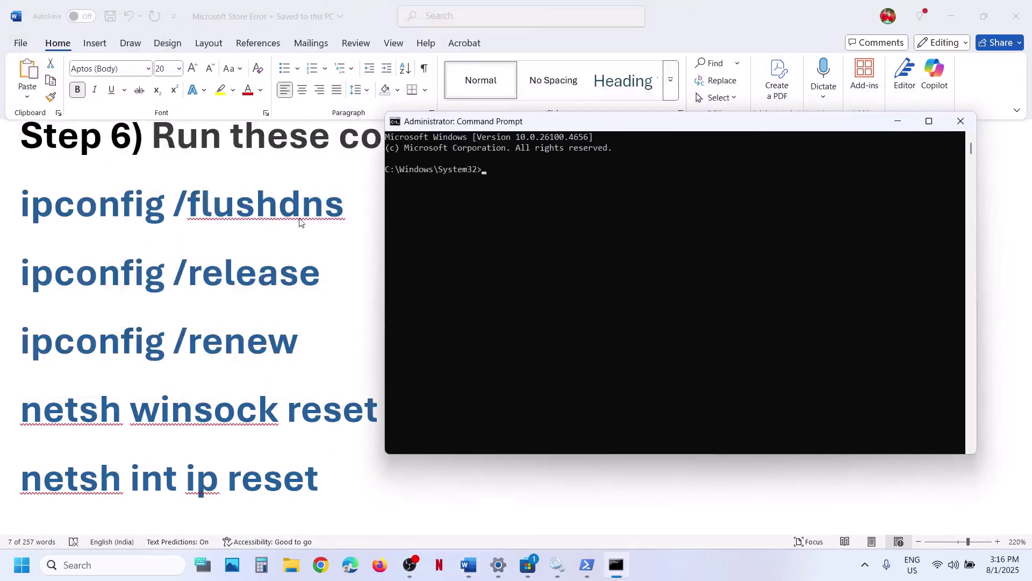
# Run ipconfig /flushdns, ipconfig /release and ipconfig /renew copied from the guide.
pyautogui.click(300, 198)
pyautogui.tripleClick(299, 199)
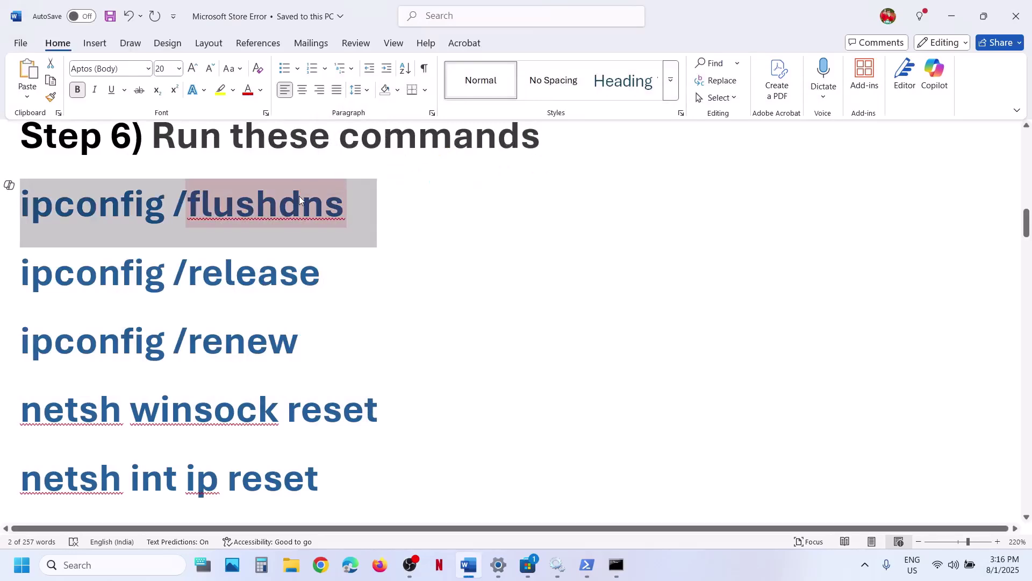
pyautogui.hotkey('ctrl', 'c')
pyautogui.hotkey('alt', 'Tab')
pyautogui.rightClick(424, 223)
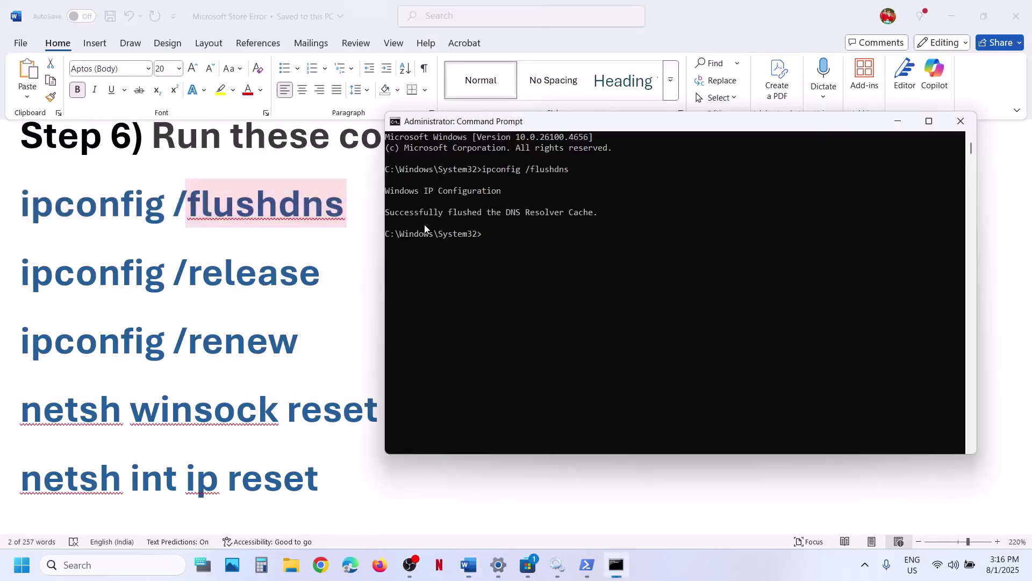
pyautogui.hotkey('alt', 'Tab')
pyautogui.tripleClick(241, 285)
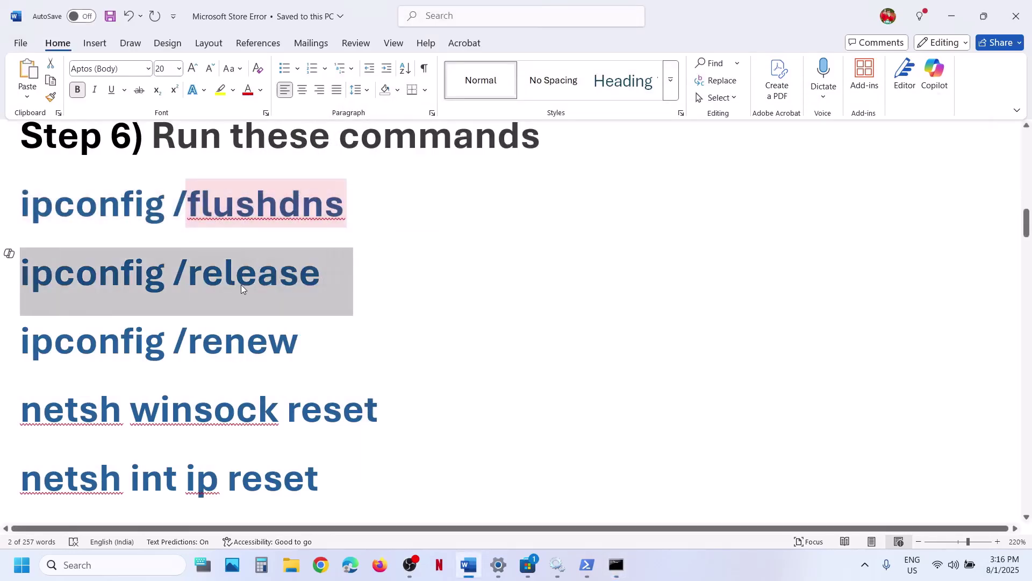
pyautogui.hotkey('ctrl', 'c')
pyautogui.hotkey('alt', 'Tab')
pyautogui.rightClick(456, 288)
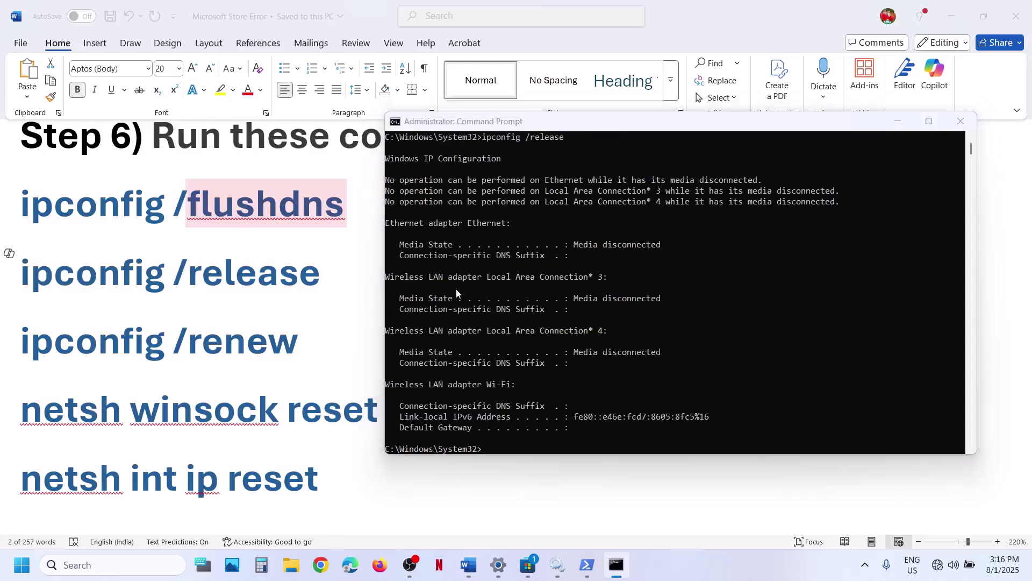
pyautogui.hotkey('alt', 'Tab')
pyautogui.tripleClick(272, 344)
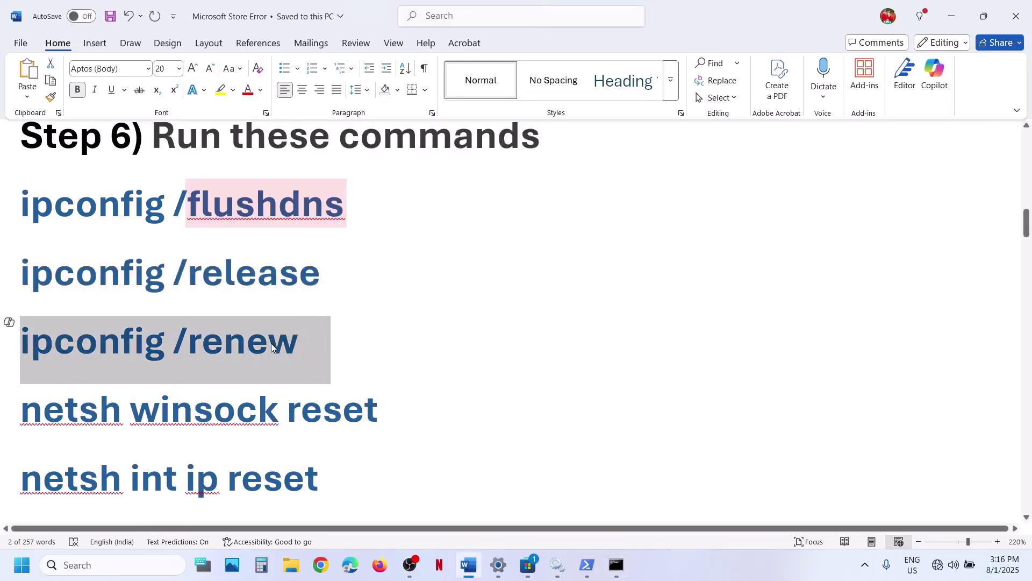
pyautogui.hotkey('ctrl', 'c')
pyautogui.hotkey('alt', 'Tab')
pyautogui.rightClick(499, 323)
pyautogui.hotkey('alt', 'Tab')
# Run netsh winsock reset and netsh int ip reset, then close Command Prompt.
pyautogui.tripleClick(246, 410)
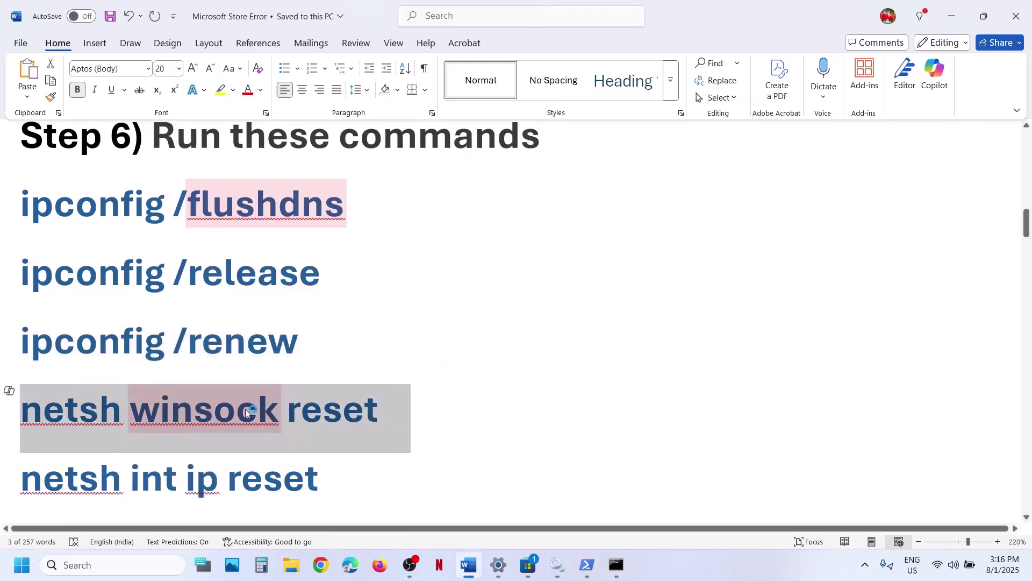
pyautogui.hotkey('ctrl', 'c')
pyautogui.hotkey('alt', 'Tab')
pyautogui.rightClick(490, 367)
pyautogui.press('Return')
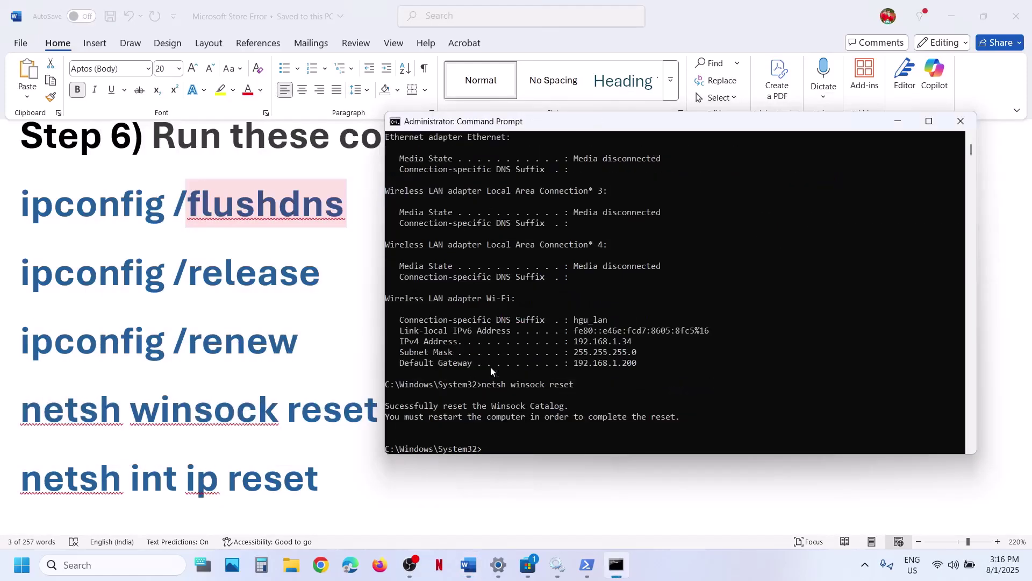
pyautogui.hotkey('alt', 'Tab')
pyautogui.tripleClick(239, 478)
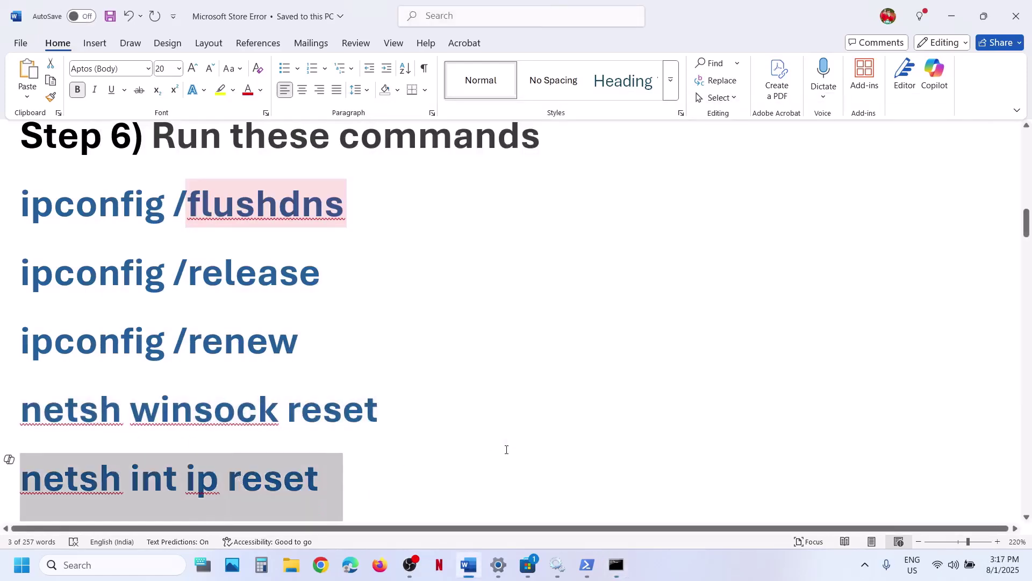
pyautogui.hotkey('ctrl', 'c')
pyautogui.hotkey('alt', 'Tab')
pyautogui.rightClick(506, 450)
pyautogui.press('Return')
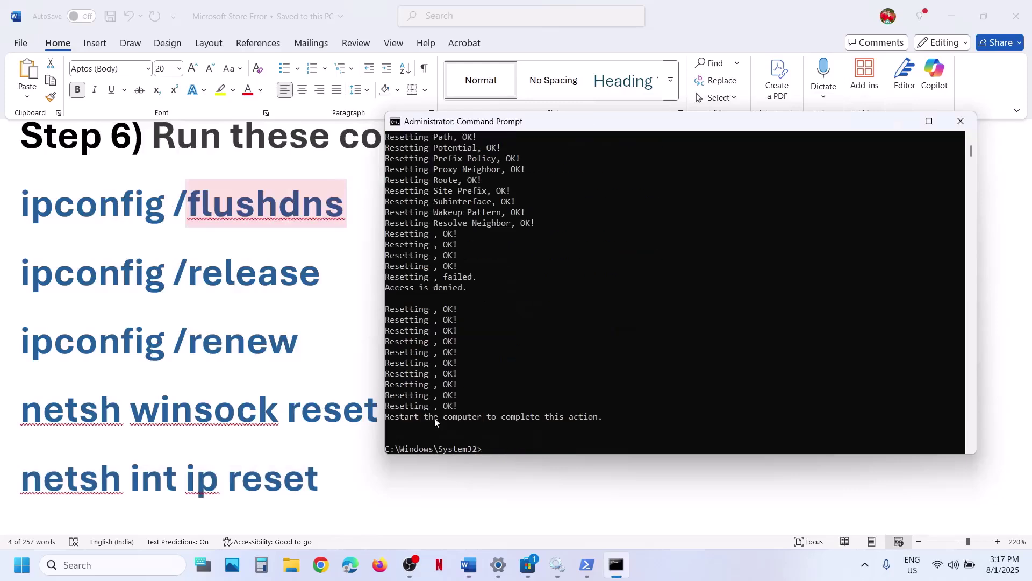
pyautogui.moveTo(405, 418); pyautogui.dragTo(496, 415)
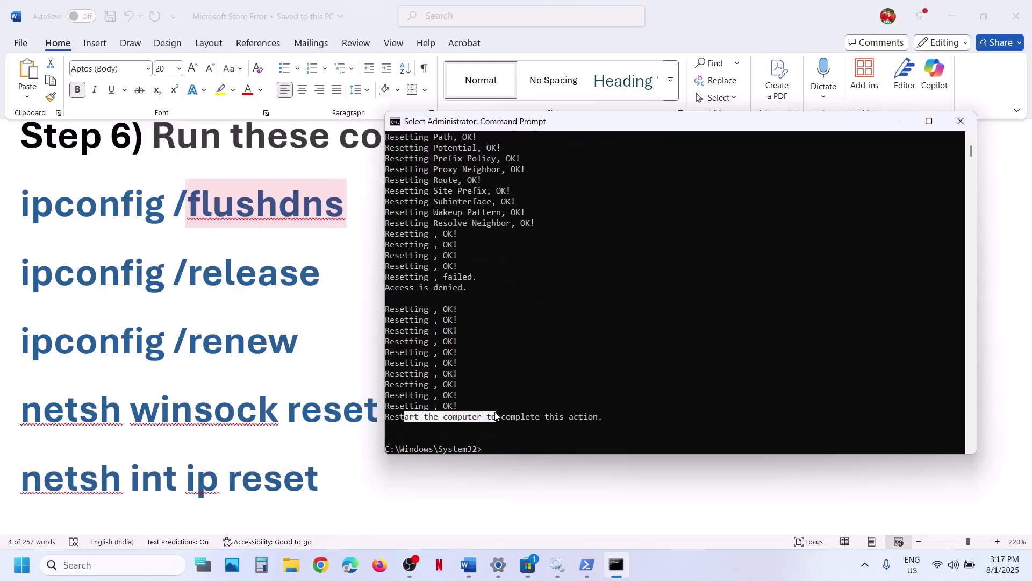
pyautogui.click(961, 120)
# Open the Start menu's power options and dismiss them without restarting.
pyautogui.press('super')
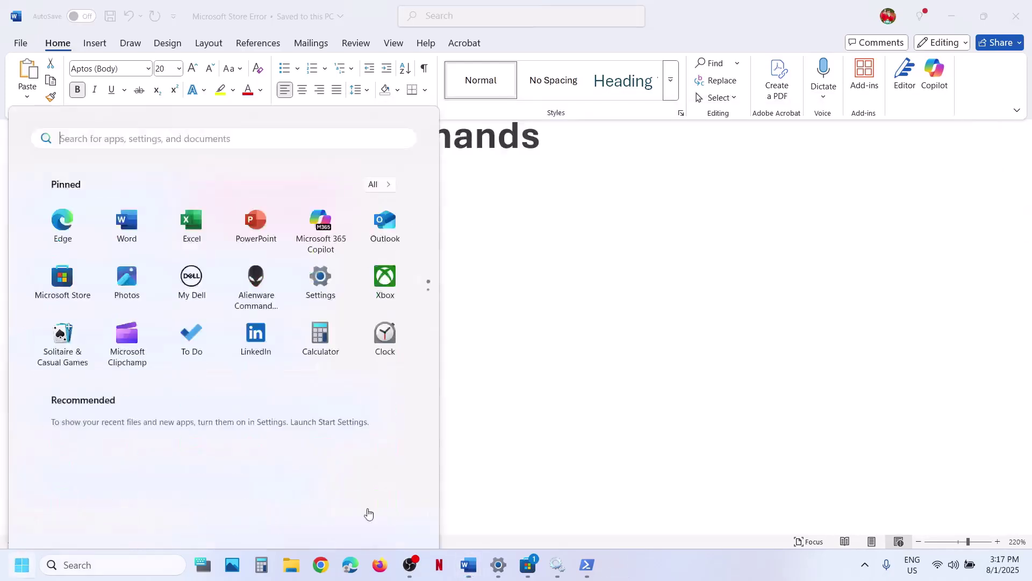
pyautogui.click(391, 518)
pyautogui.click(398, 491)
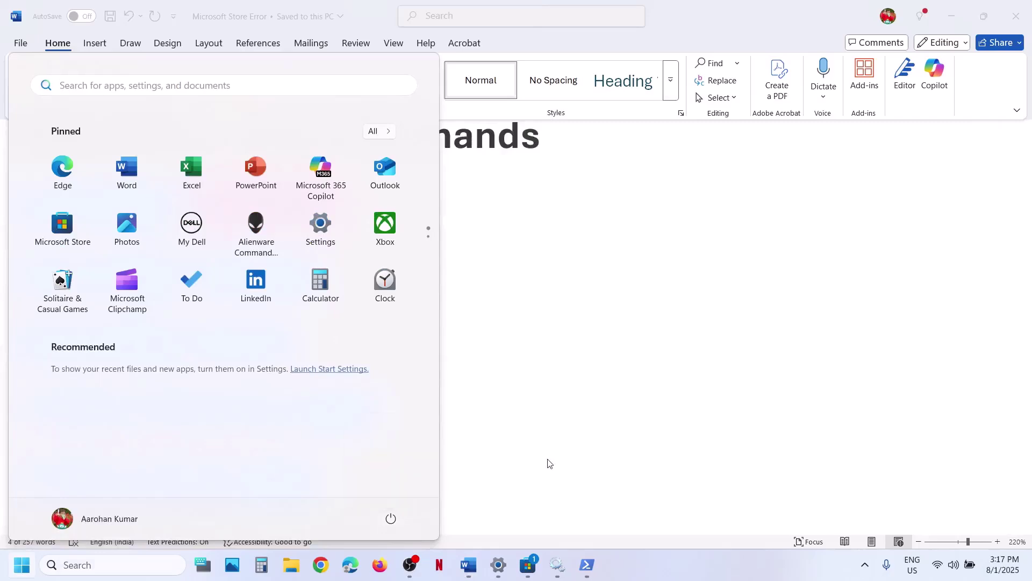
pyautogui.click(549, 463)
# Scroll the Word guide to Step 7 and highlight 'Mobile hotspot' in its heading.
pyautogui.scroll(-5, 548, 462)
pyautogui.scroll(1, 228, 493)
pyautogui.moveTo(232, 473); pyautogui.dragTo(443, 460)
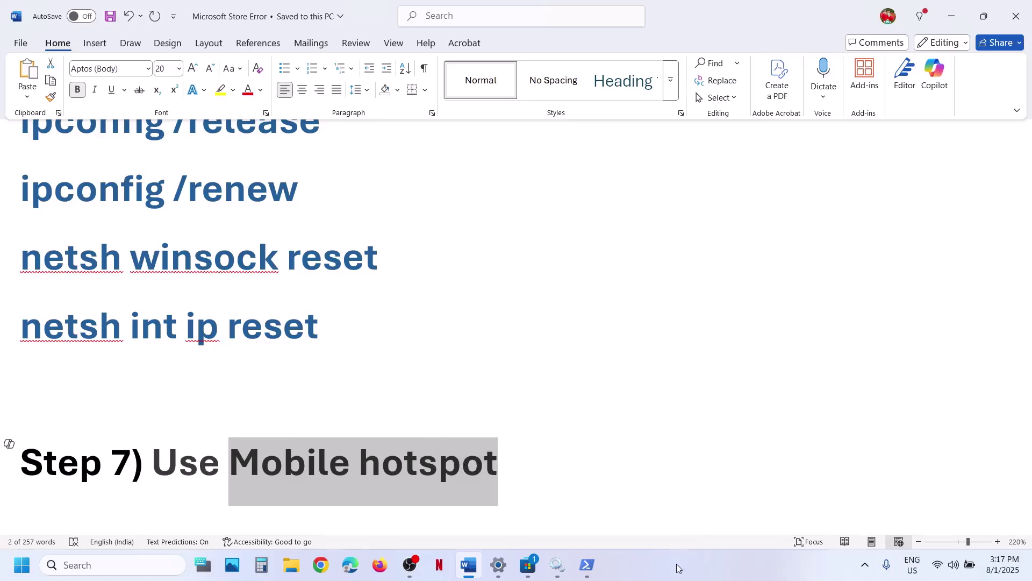
pyautogui.click(700, 570)
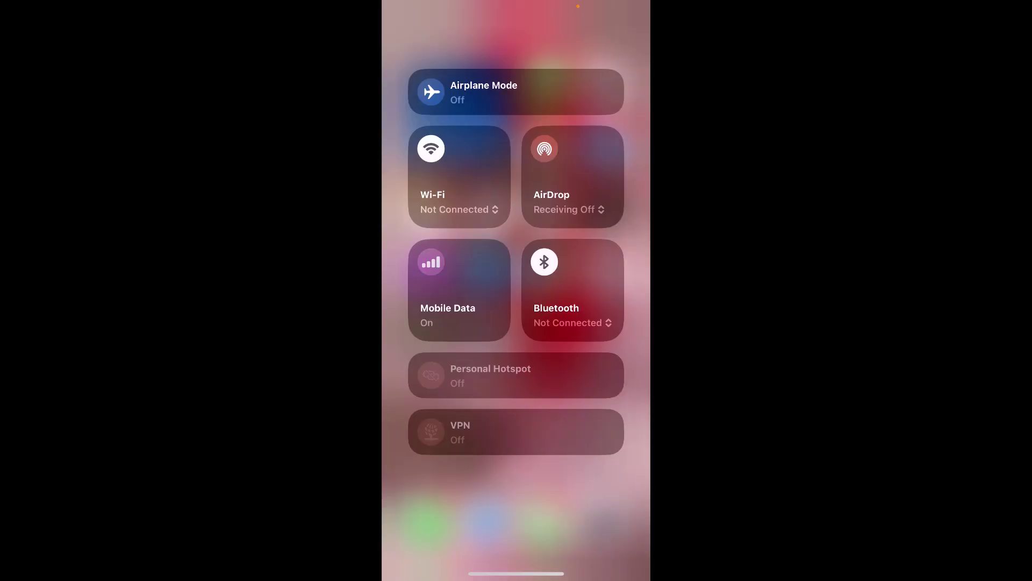
# Switch on Mobile Data and Personal Hotspot in the phone's Control Center.
pyautogui.click(431, 262)
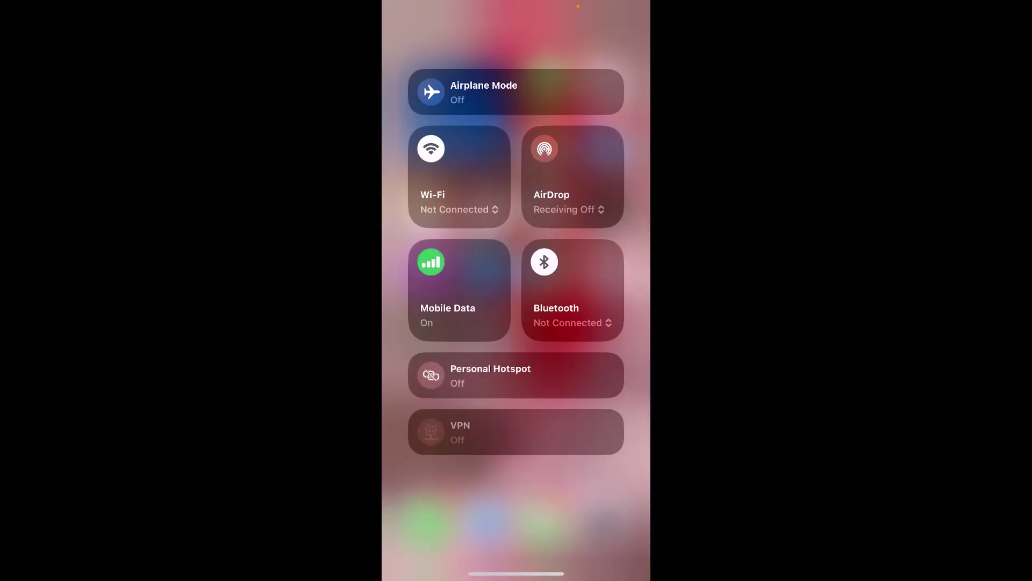
pyautogui.click(431, 376)
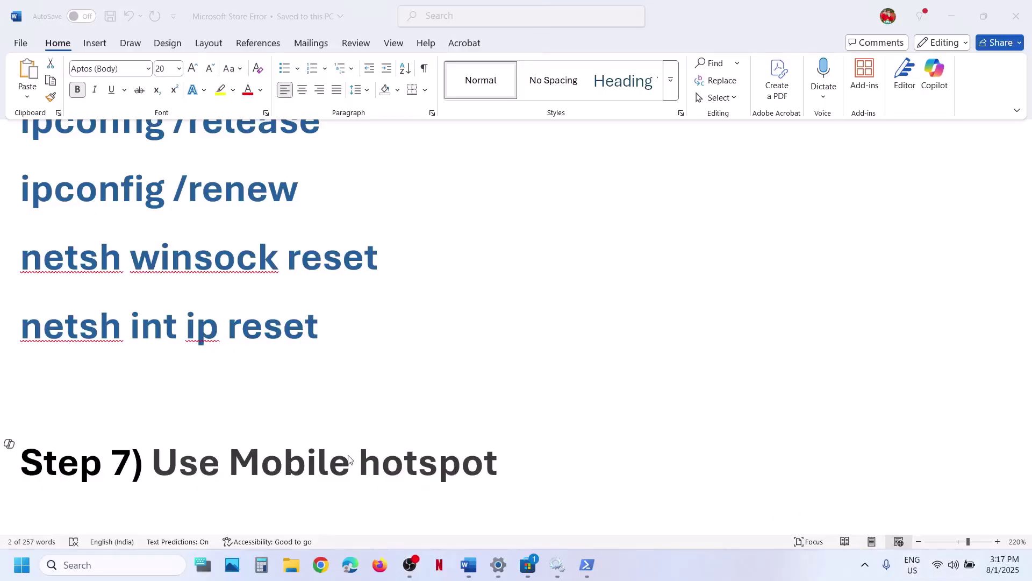
# Highlight the Step 8 instruction in Word and bring up Microsoft Store maximized.
pyautogui.scroll(-5, 348, 460)
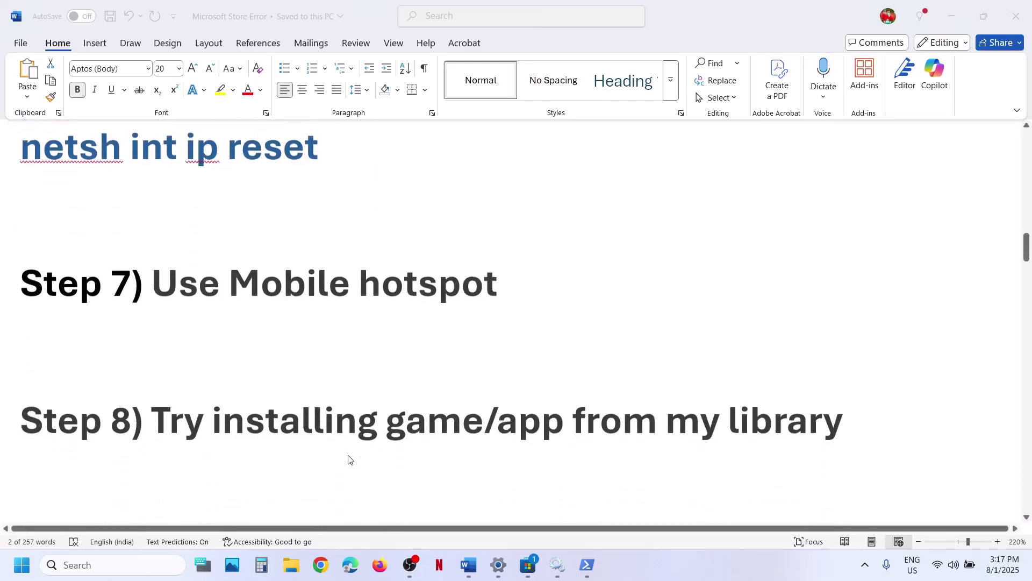
pyautogui.moveTo(166, 407); pyautogui.dragTo(765, 411)
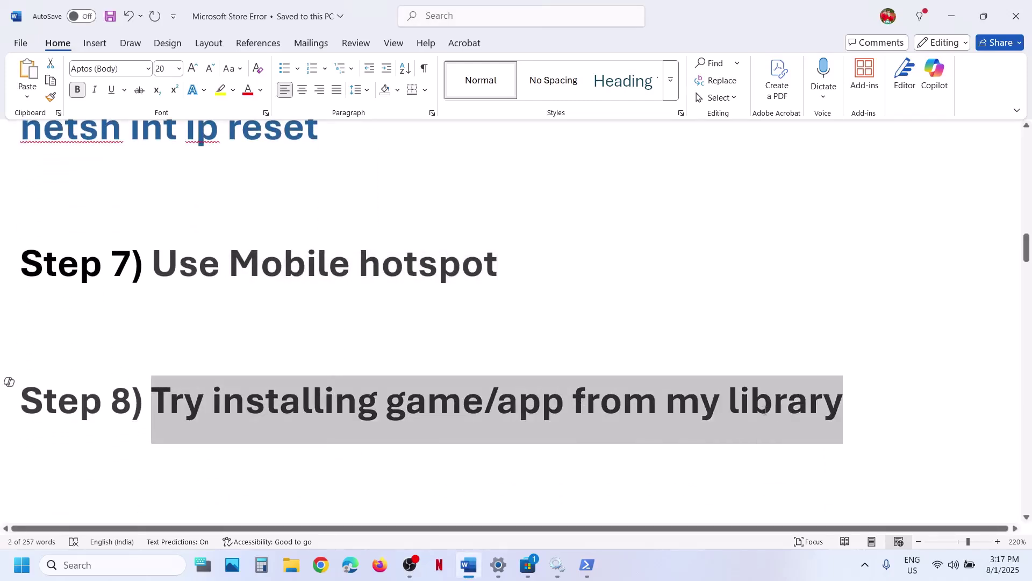
pyautogui.click(529, 565)
pyautogui.click(755, 11)
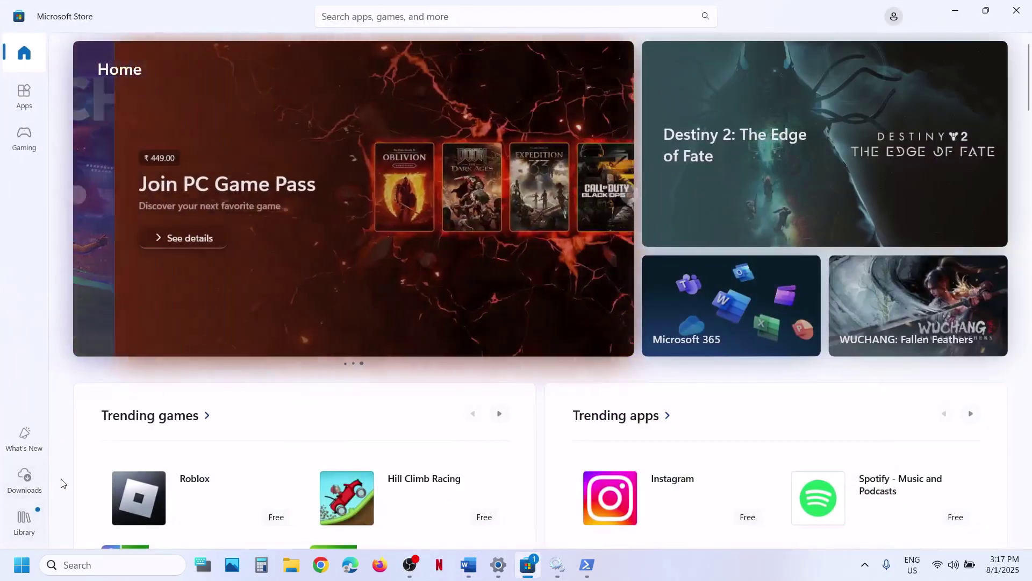
# Review the Store's Downloads page and Library of acquired apps, then minimize it.
pyautogui.click(32, 490)
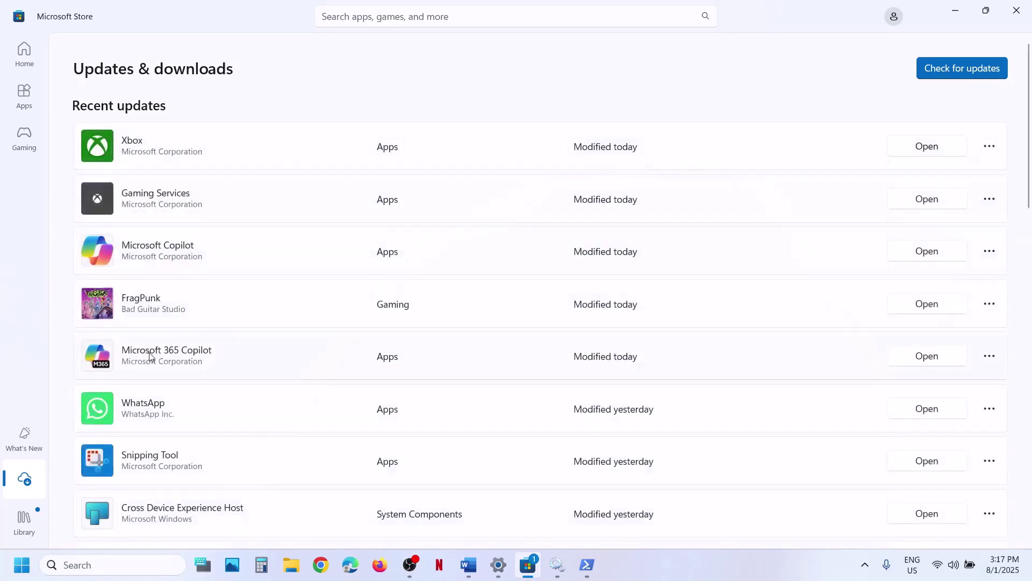
pyautogui.click(23, 528)
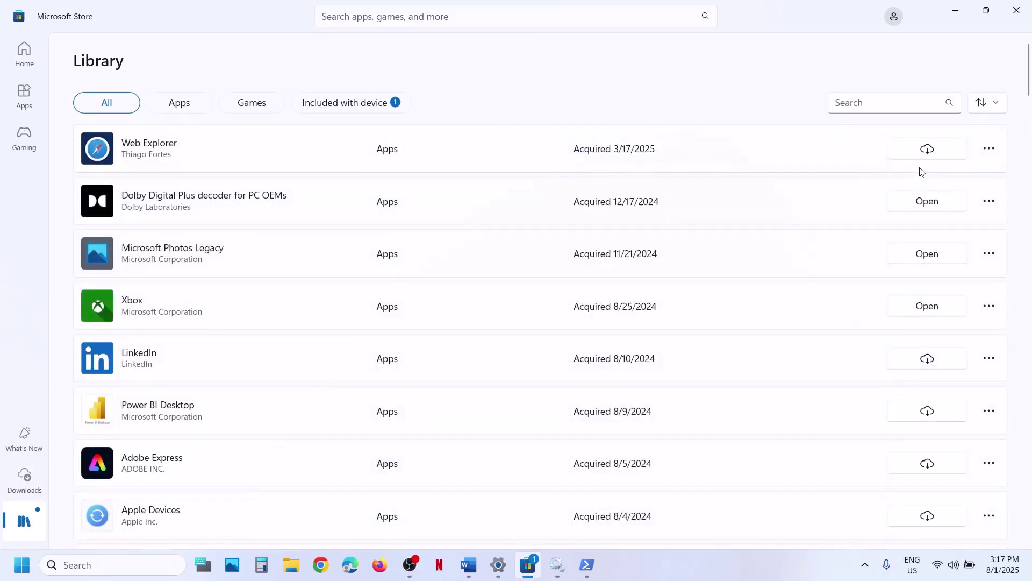
pyautogui.click(955, 11)
pyautogui.scroll(-4, 408, 309)
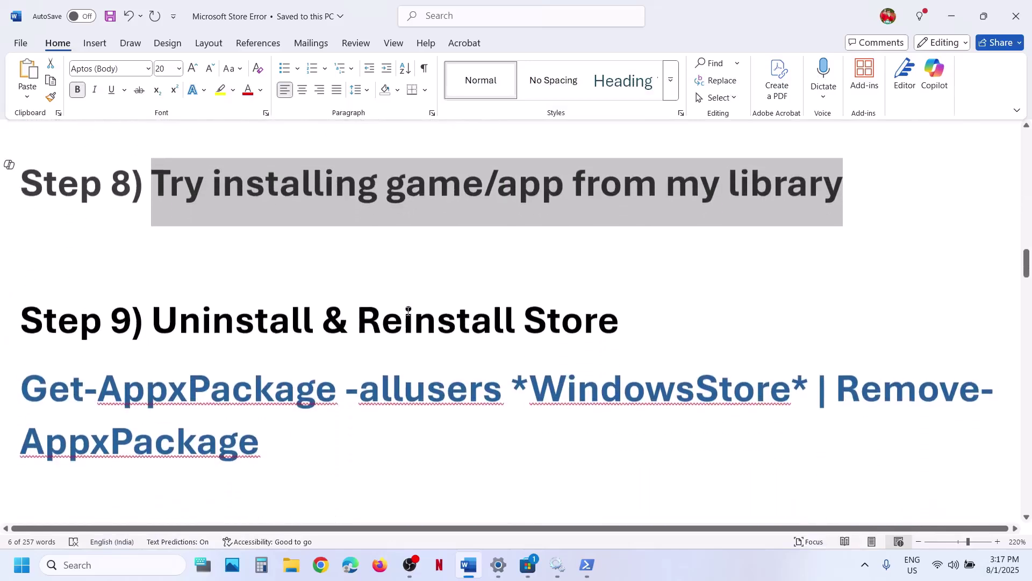
# Copy the Remove-AppxPackage command from the Word guide.
pyautogui.scroll(-2, 408, 311)
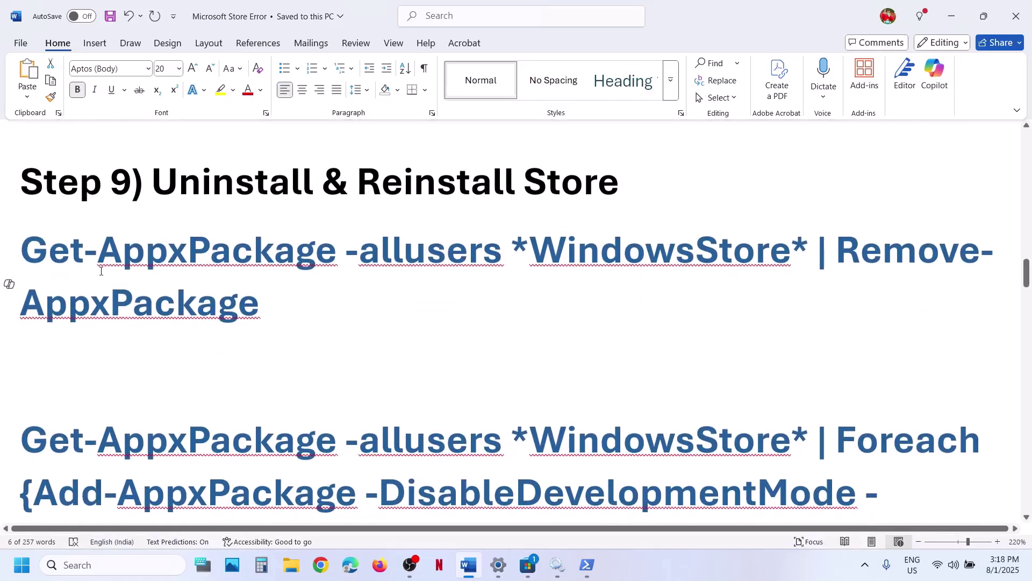
pyautogui.tripleClick(120, 272)
pyautogui.rightClick(44, 263)
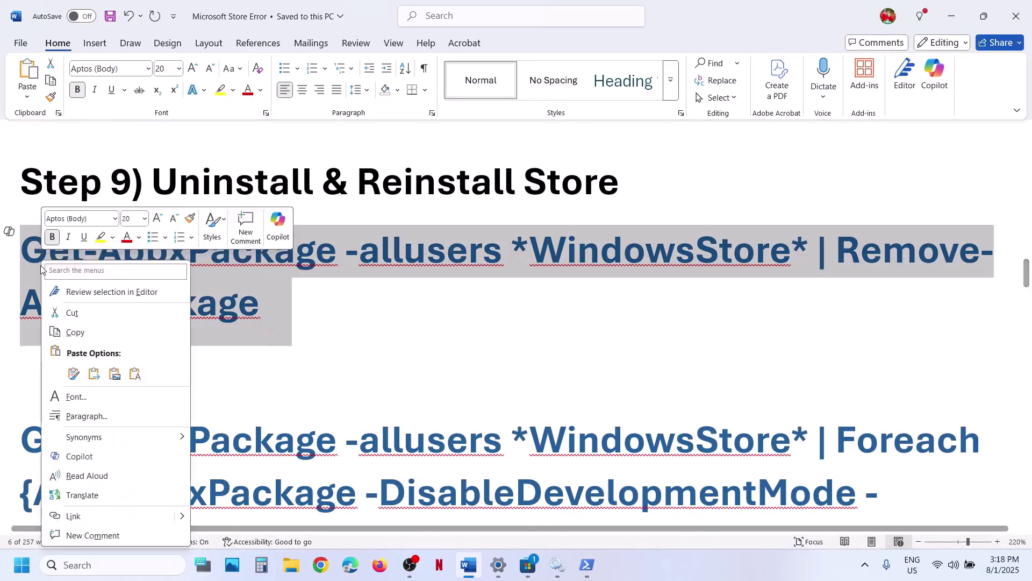
pyautogui.click(97, 333)
# Run the Remove-AppxPackage command in an administrator Windows PowerShell.
pyautogui.click(118, 568)
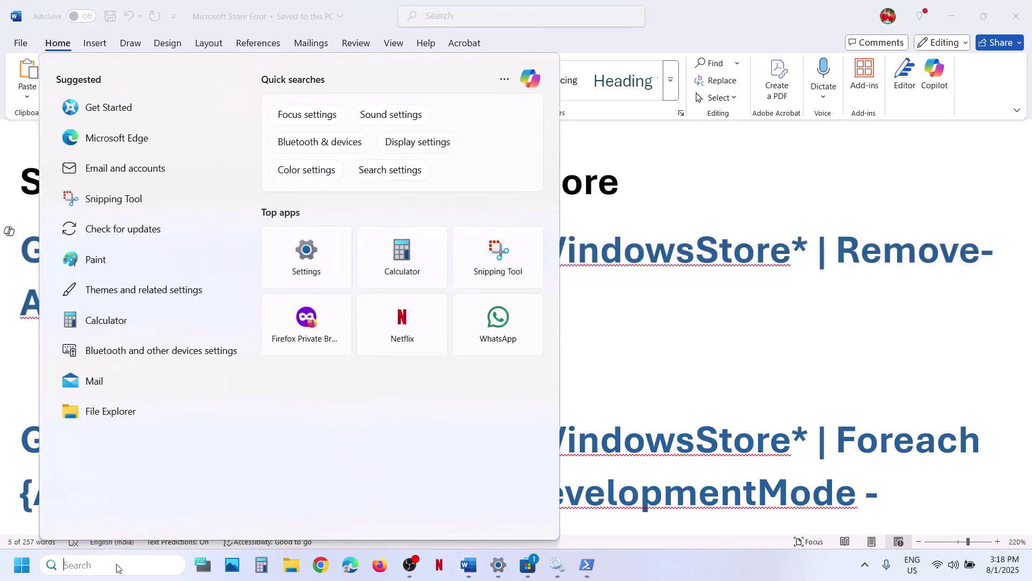
pyautogui.write('powershell')
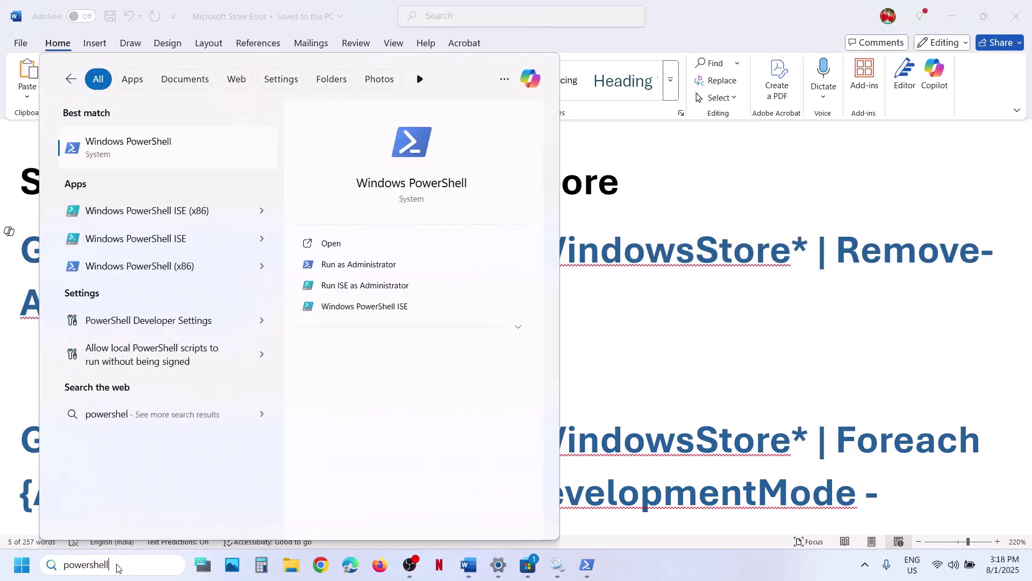
pyautogui.rightClick(191, 153)
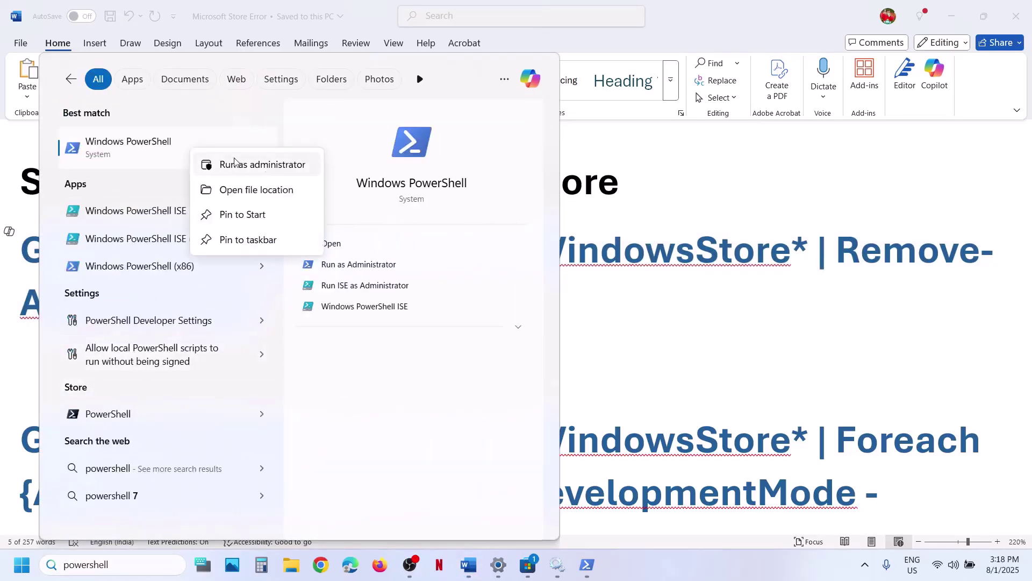
pyautogui.click(262, 167)
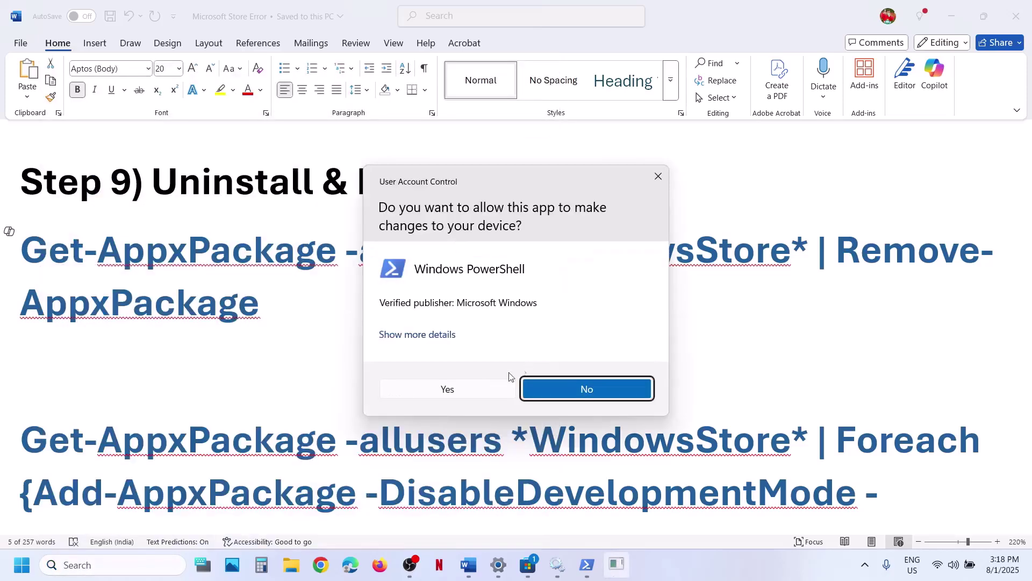
pyautogui.click(459, 395)
pyautogui.click(355, 237)
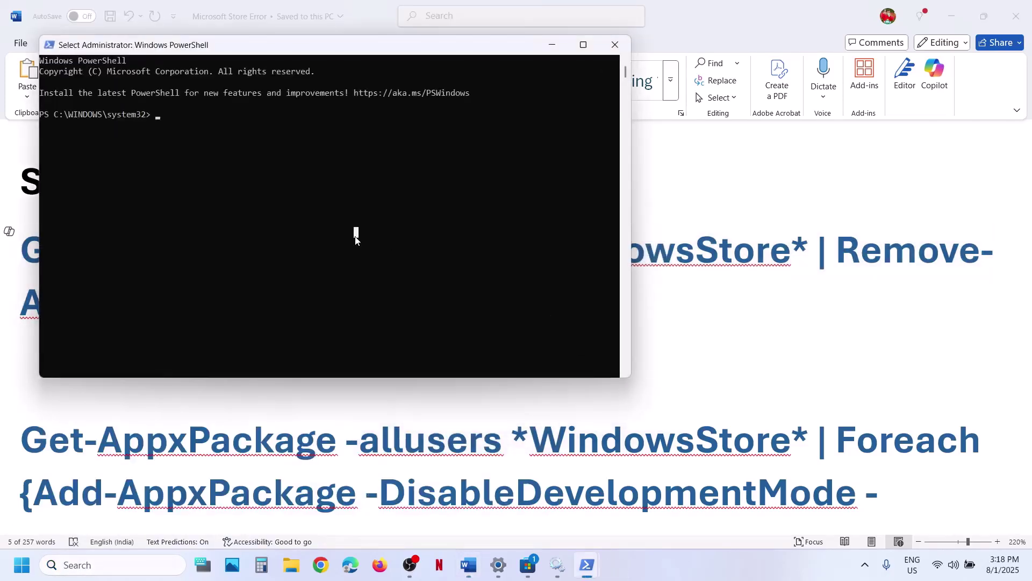
pyautogui.rightClick(355, 237)
pyautogui.press('Return')
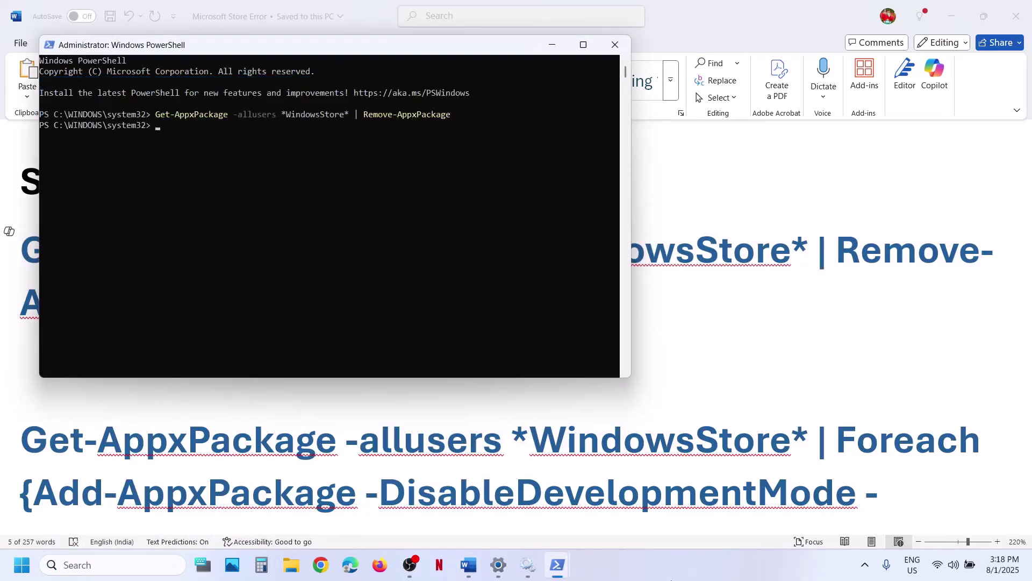
# Copy the Add-AppxPackage re-register command from Word and run it in PowerShell.
pyautogui.click(266, 480)
pyautogui.scroll(-2, 925, 488)
pyautogui.moveTo(939, 467); pyautogui.dragTo(35, 354)
pyautogui.rightClick(35, 354)
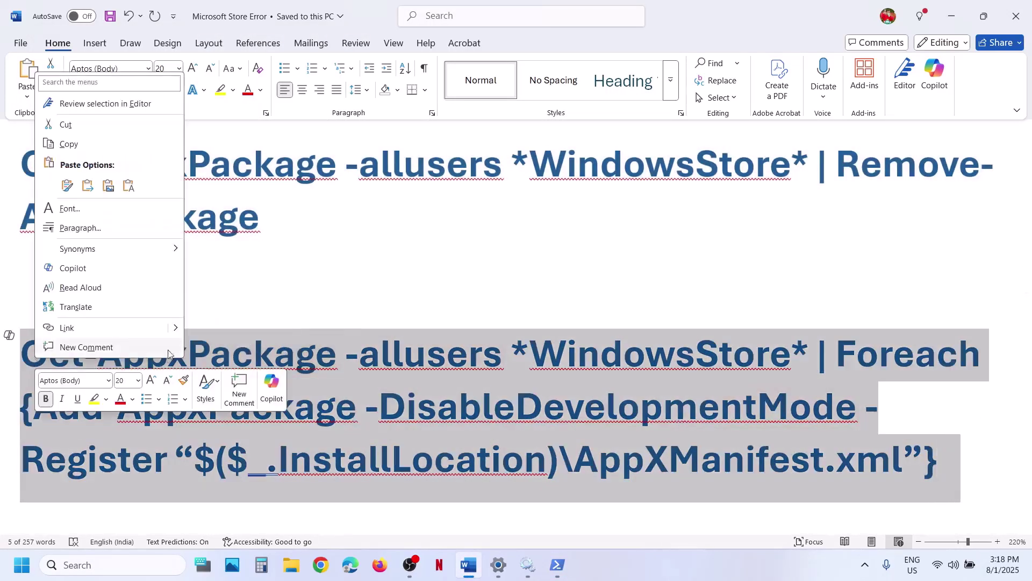
pyautogui.click(85, 145)
pyautogui.hotkey('alt', 'Tab')
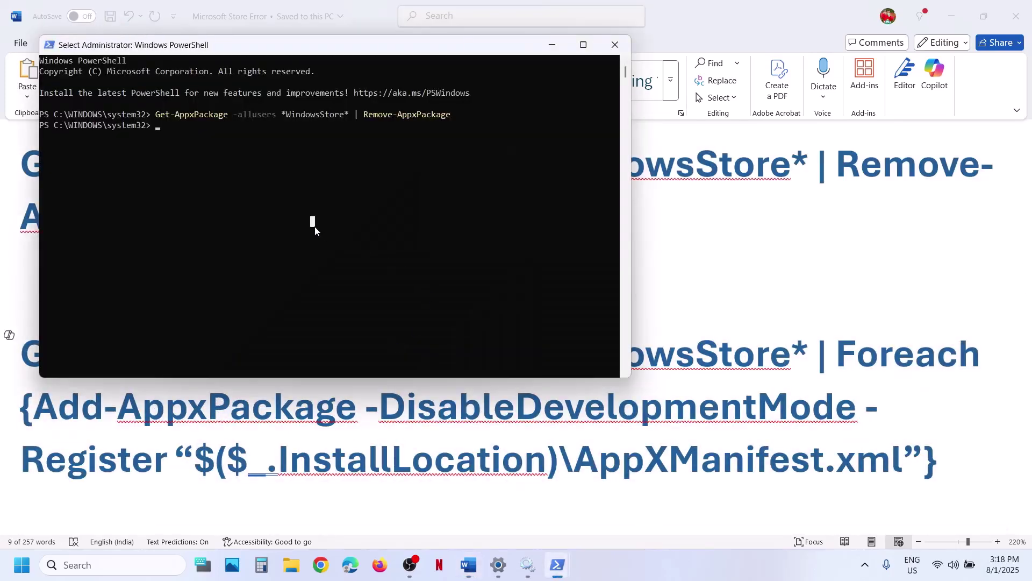
pyautogui.rightClick(315, 227)
pyautogui.press('Return')
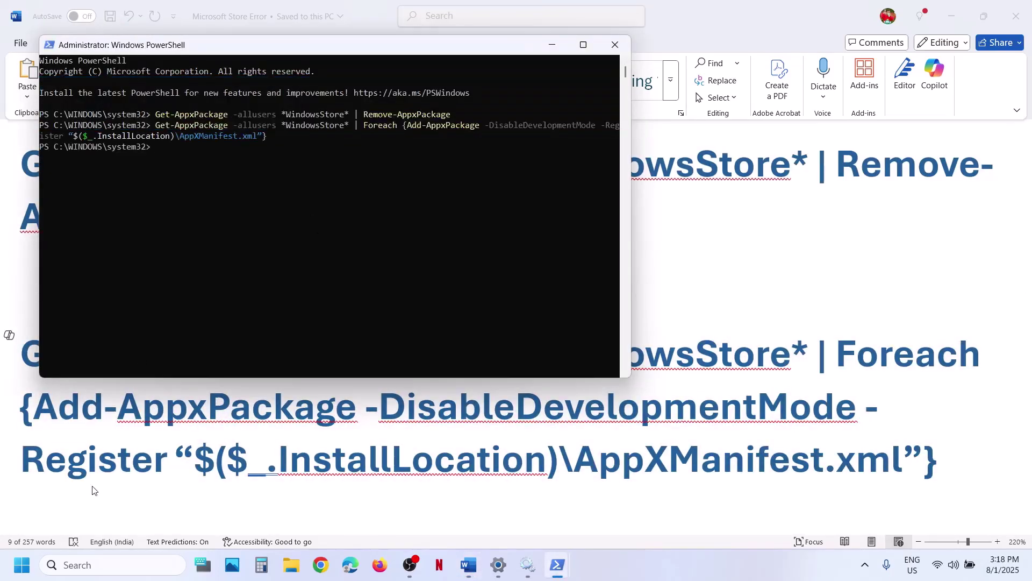
pyautogui.click(86, 564)
# Launch Microsoft Store via a 'store' search, confirm its Home page loads, return to Word.
pyautogui.write('store')
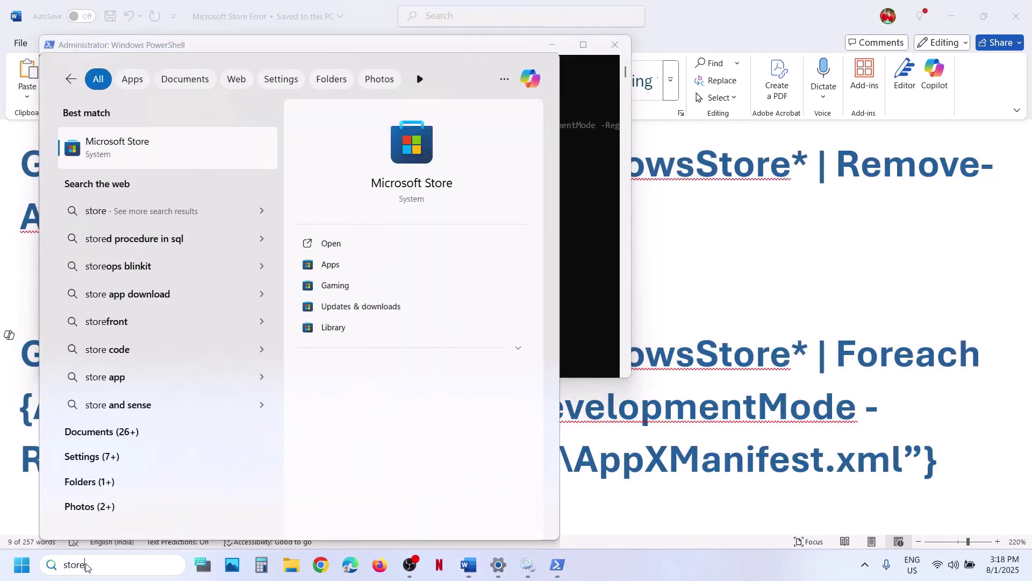
pyautogui.press('Return')
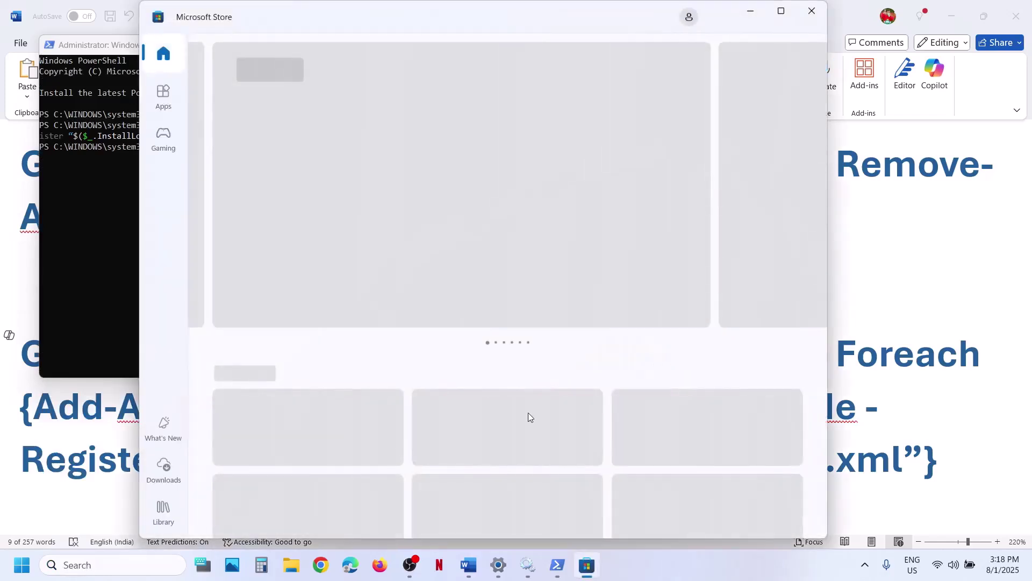
pyautogui.hotkey('alt', 'Tab')
pyautogui.scroll(-6, 73, 482)
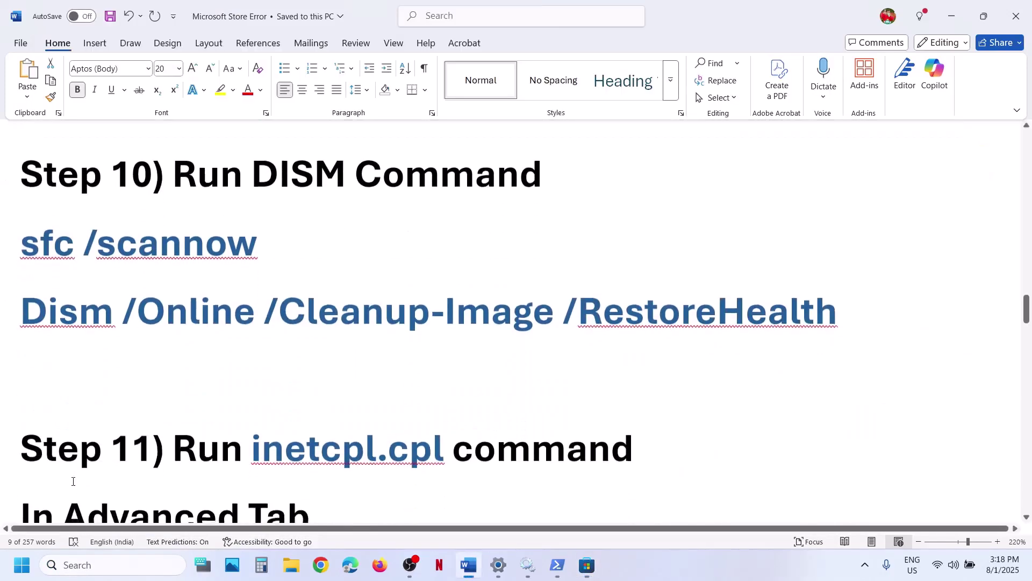
pyautogui.scroll(1, 73, 481)
pyautogui.scroll(1, 73, 481)
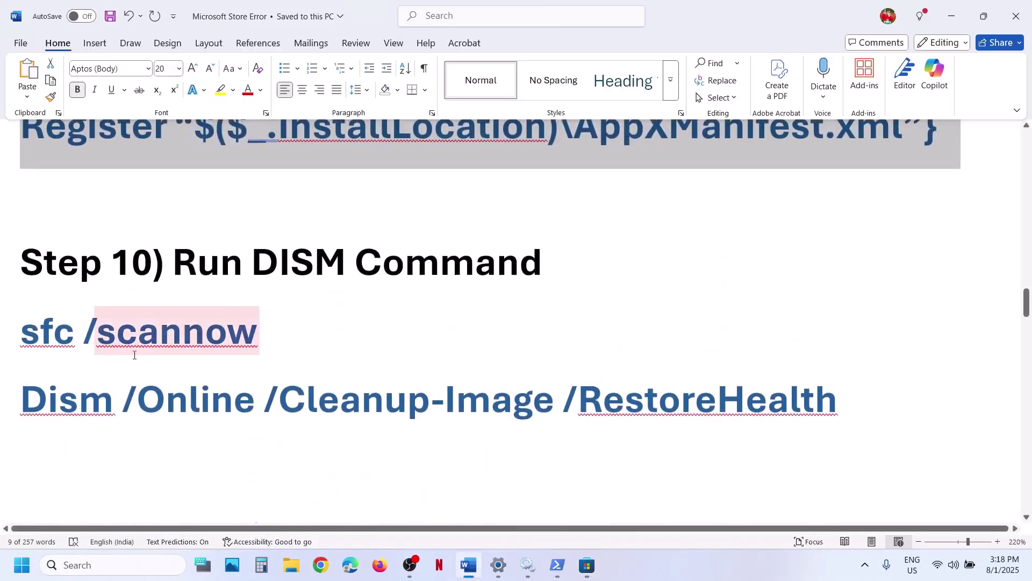
pyautogui.click(587, 565)
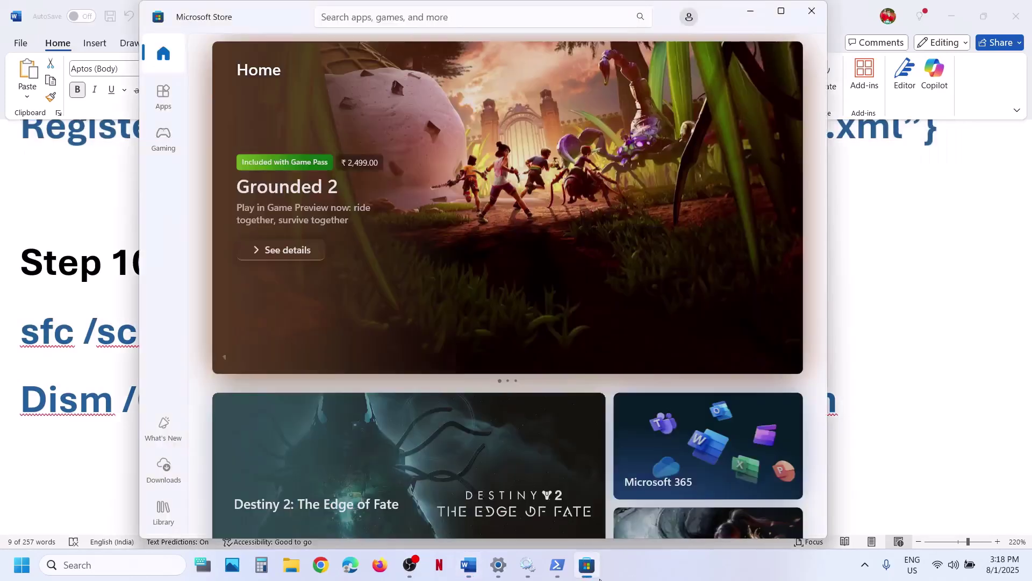
pyautogui.click(76, 515)
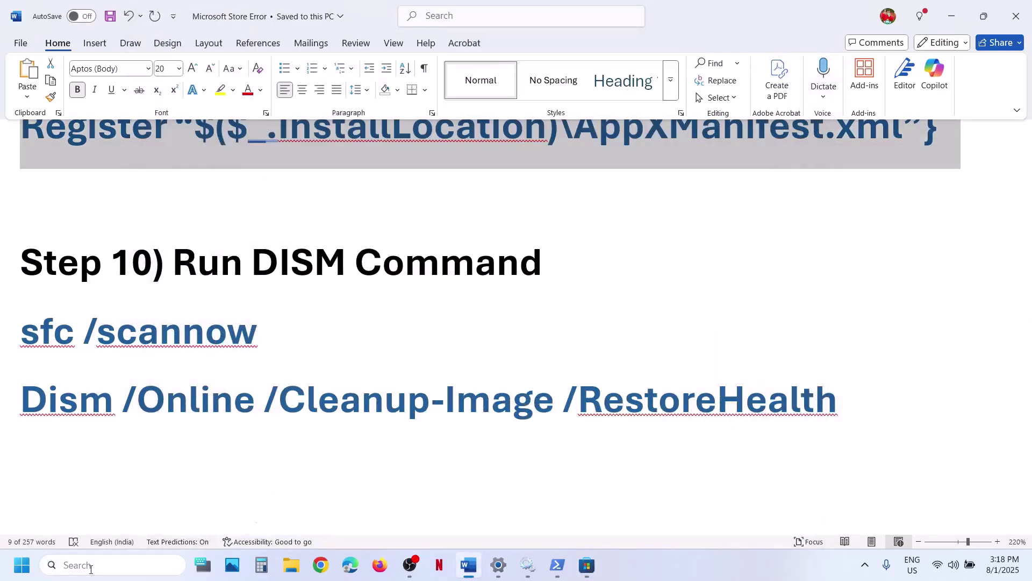
pyautogui.click(91, 569)
# Start Command Prompt as administrator from a 'cmd' search.
pyautogui.write('cmd')
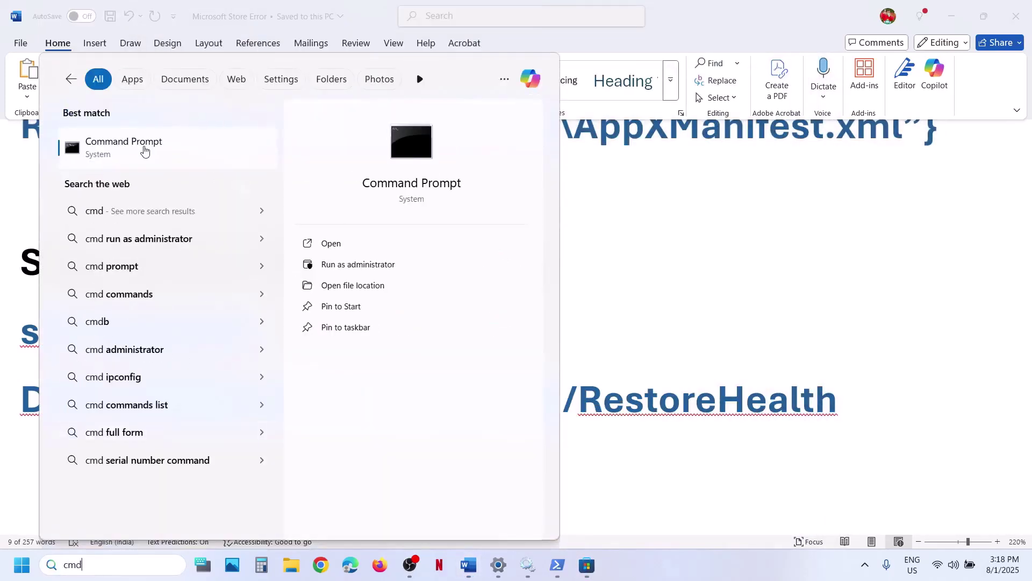
pyautogui.rightClick(144, 151)
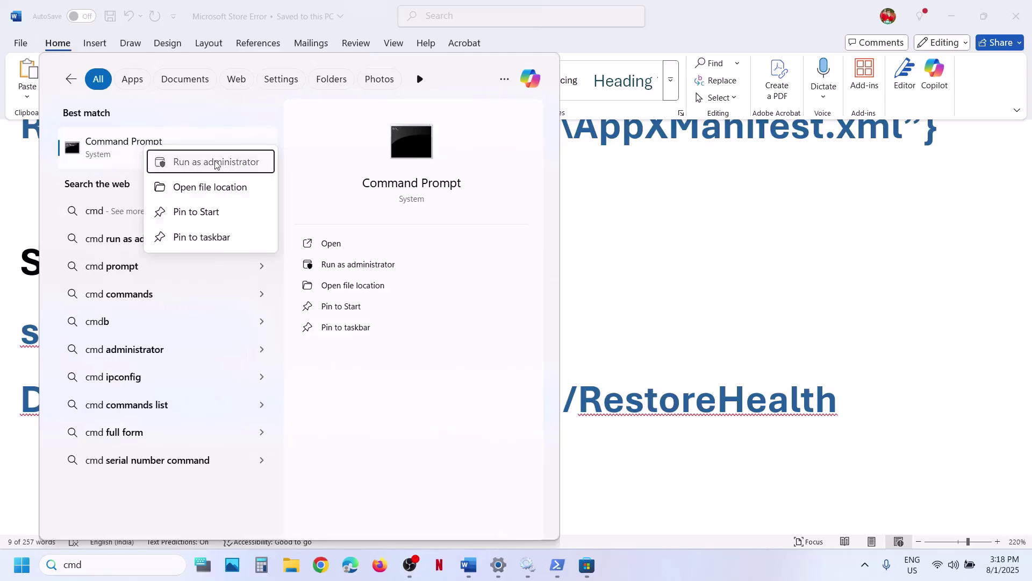
pyautogui.click(216, 162)
pyautogui.click(468, 388)
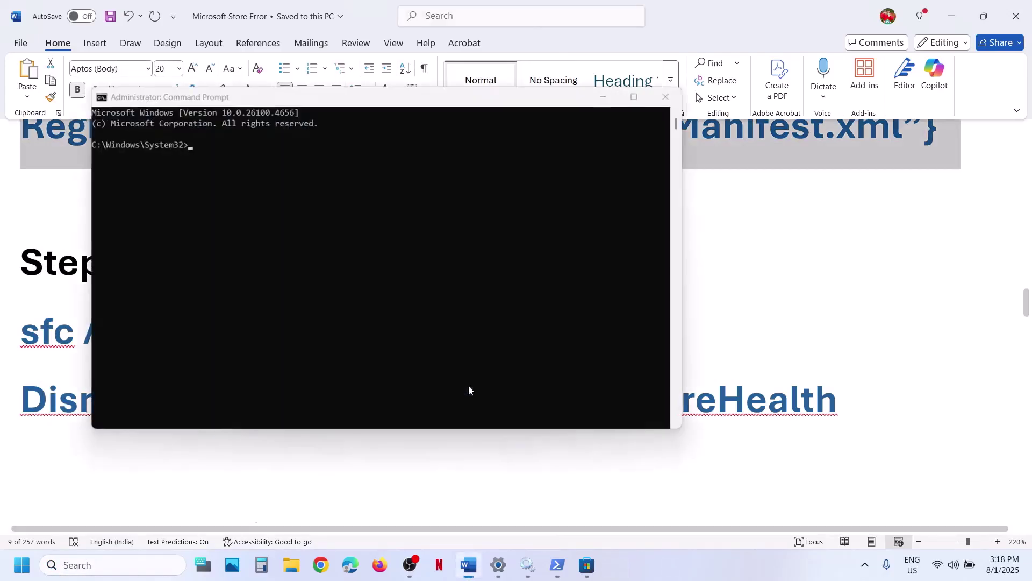
# Copy sfc /scannow from the Word guide and run it in the admin console.
pyautogui.moveTo(353, 100); pyautogui.dragTo(451, 108)
pyautogui.click(157, 340)
pyautogui.tripleClick(156, 340)
pyautogui.hotkey('alt', 'Tab')
pyautogui.click(434, 289)
pyautogui.hotkey('ctrl', 'v')
pyautogui.press('Return')
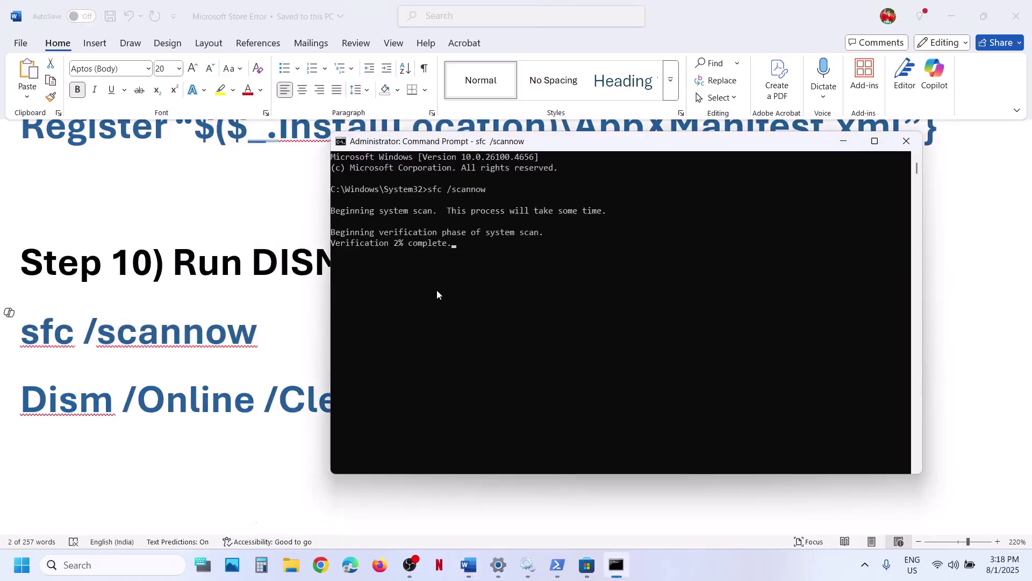
# Select the Dism command line in the guide, then view and dismiss the power menu.
pyautogui.moveTo(394, 243); pyautogui.dragTo(460, 254)
pyautogui.tripleClick(216, 409)
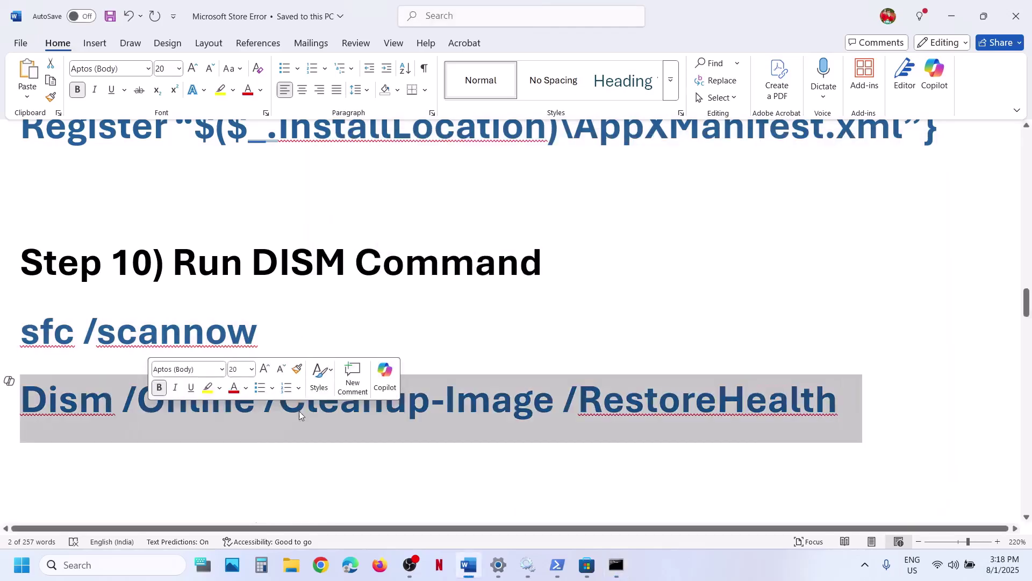
pyautogui.click(617, 564)
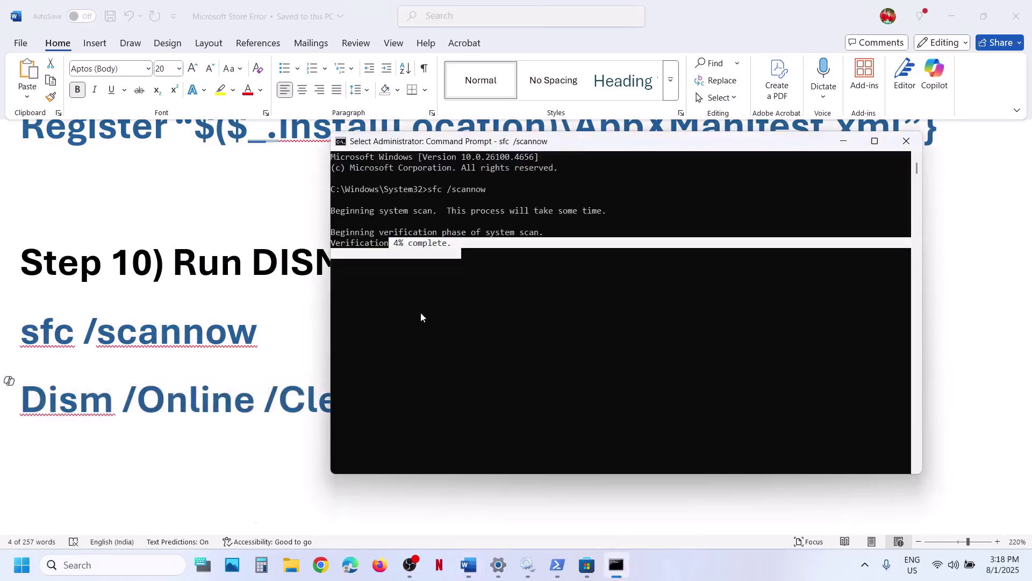
pyautogui.tripleClick(223, 399)
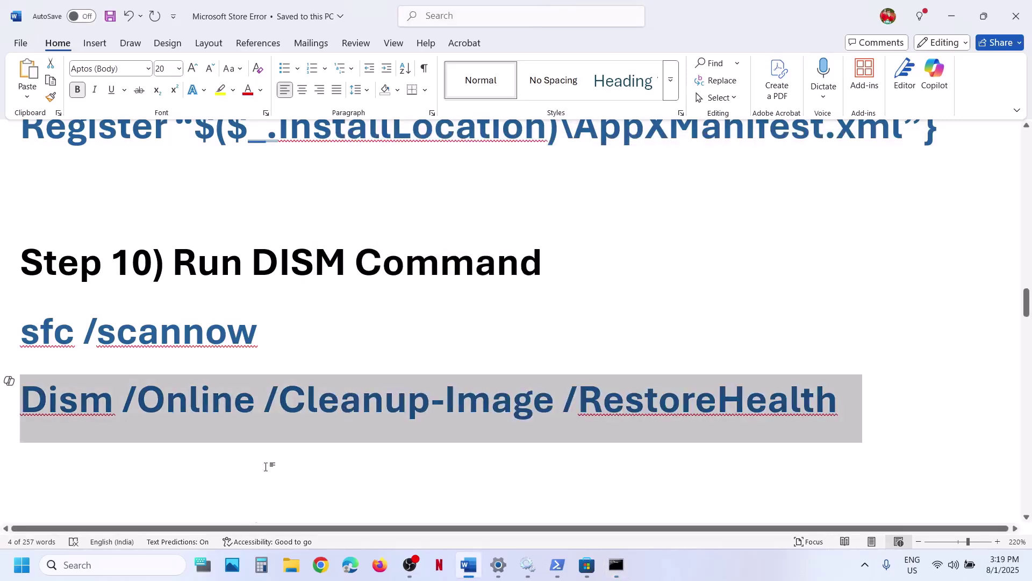
pyautogui.press('super')
pyautogui.click(391, 519)
pyautogui.click(535, 426)
# Copy inetcpl.cpl from the guide and open Internet Properties through Windows search.
pyautogui.scroll(-5, 536, 425)
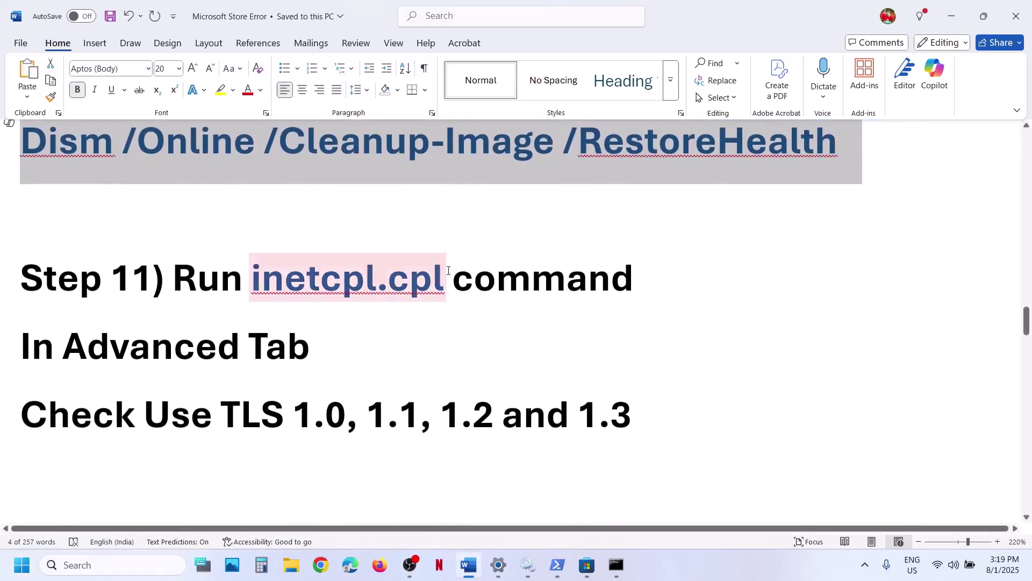
pyautogui.doubleClick(289, 278)
pyautogui.hotkey('ctrl', 'c')
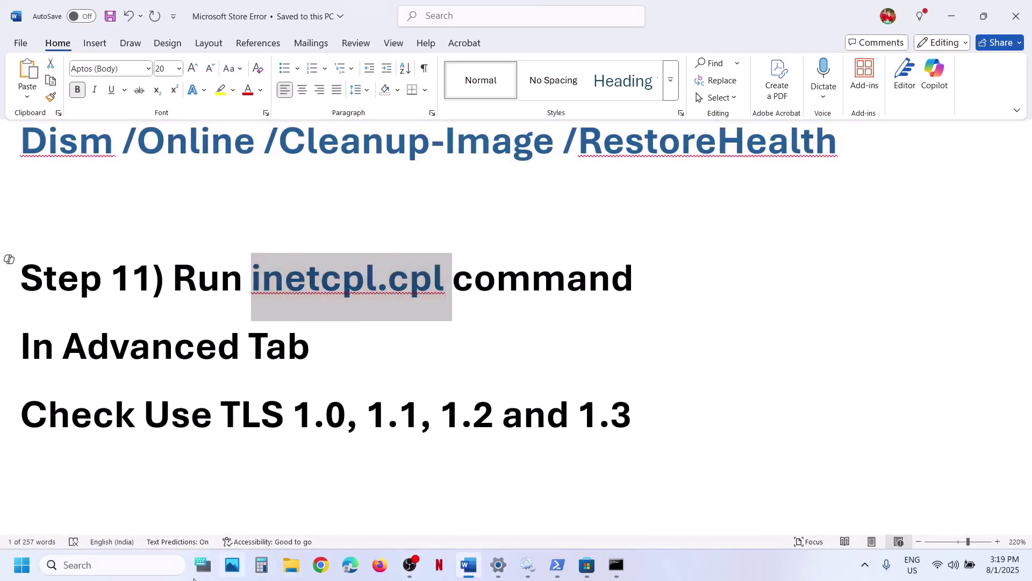
pyautogui.click(164, 572)
pyautogui.hotkey('ctrl', 'v')
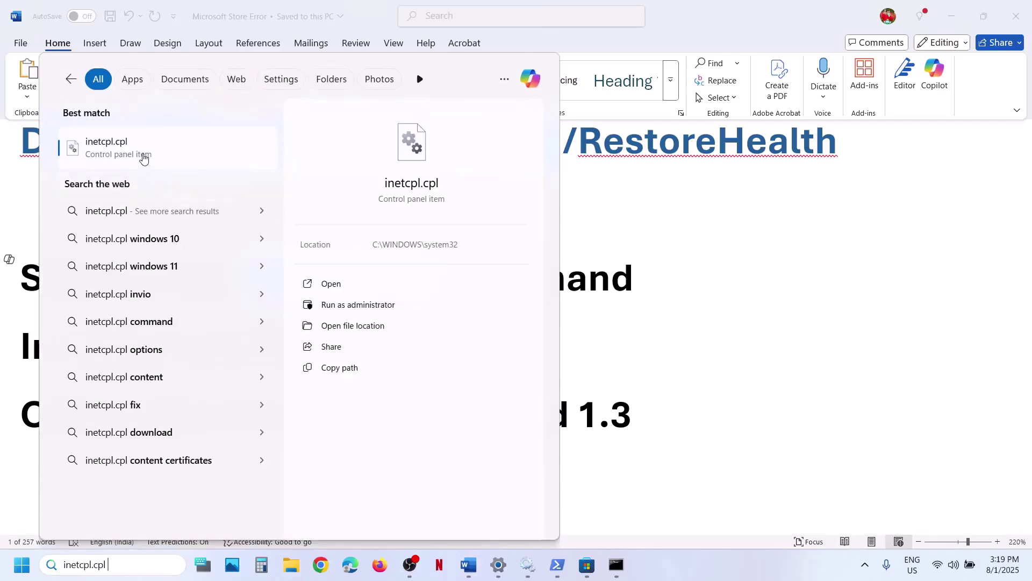
pyautogui.click(143, 157)
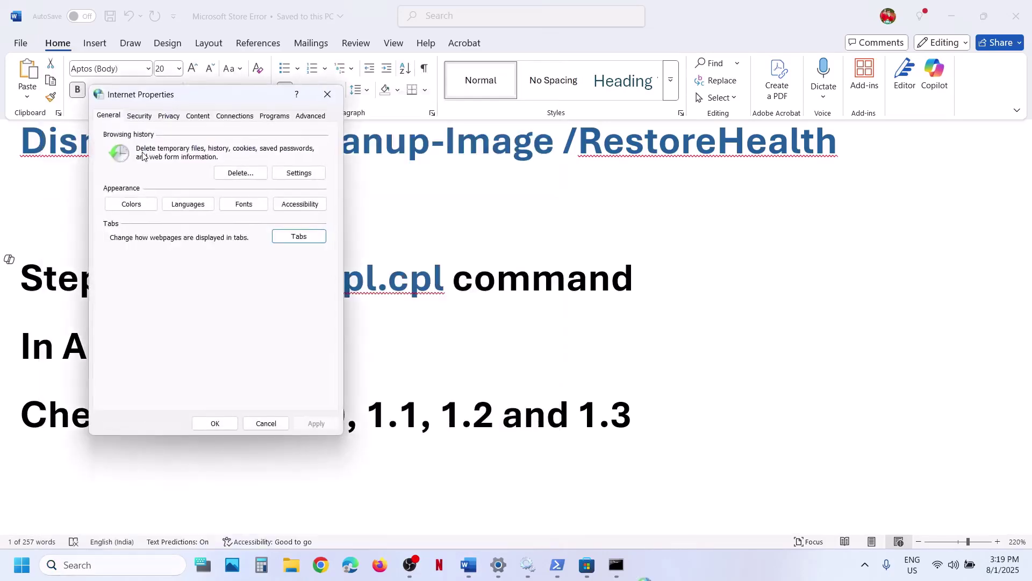
# On the Advanced tab, confirm Use TLS 1.0, 1.1, 1.2 and 1.3 are ticked, then OK.
pyautogui.moveTo(191, 92); pyautogui.dragTo(467, 206)
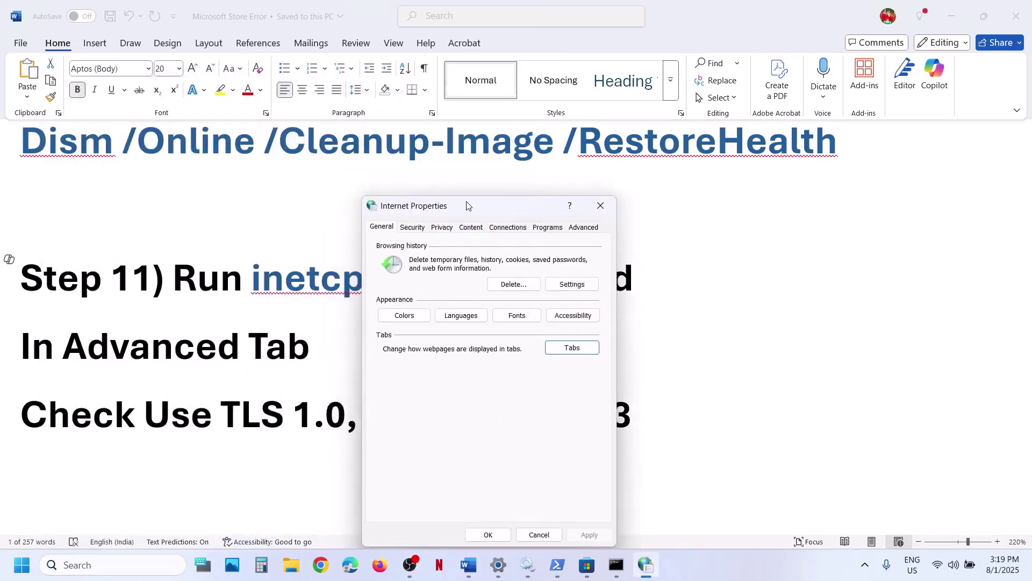
pyautogui.click(580, 228)
pyautogui.scroll(-15, 456, 386)
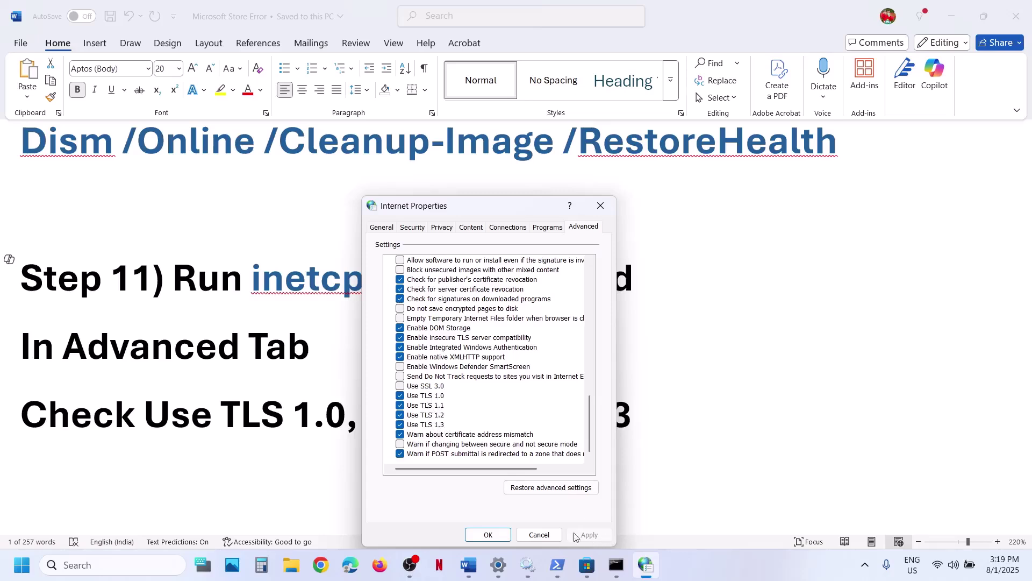
pyautogui.click(471, 535)
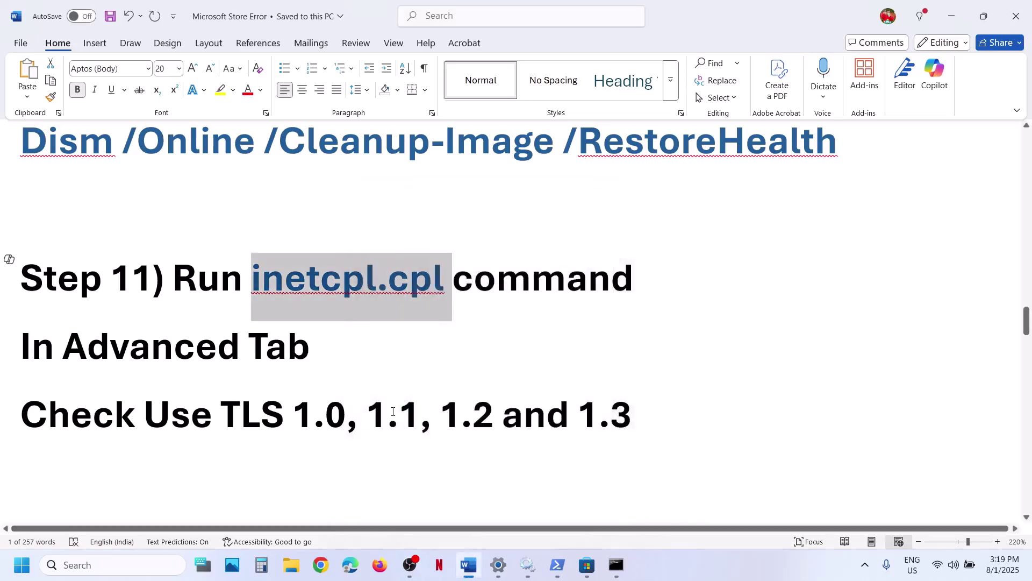
pyautogui.scroll(-5, 393, 411)
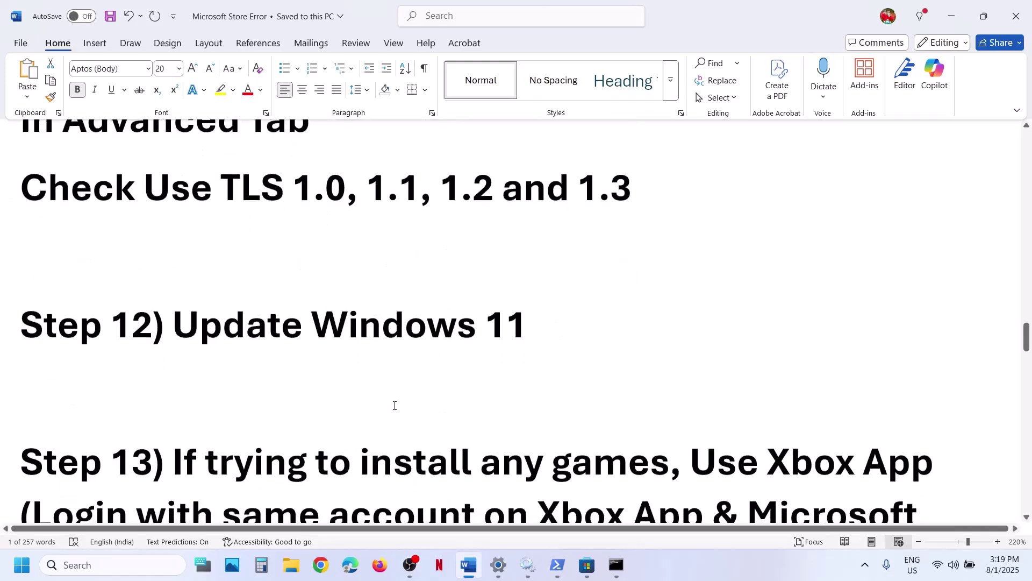
# Start a Windows Update check for updates in Settings.
pyautogui.hotkey('alt', 'Tab')
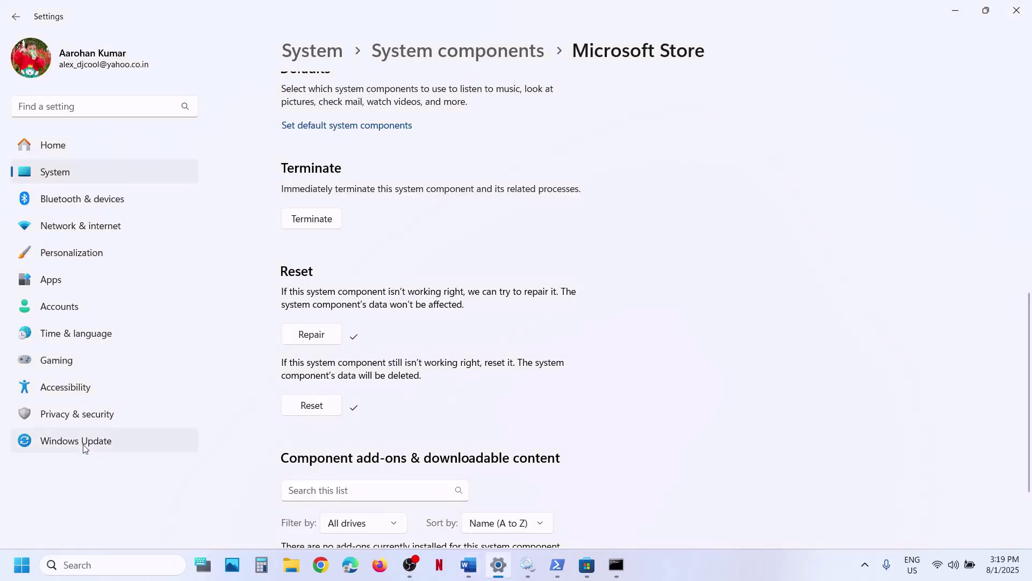
pyautogui.click(83, 442)
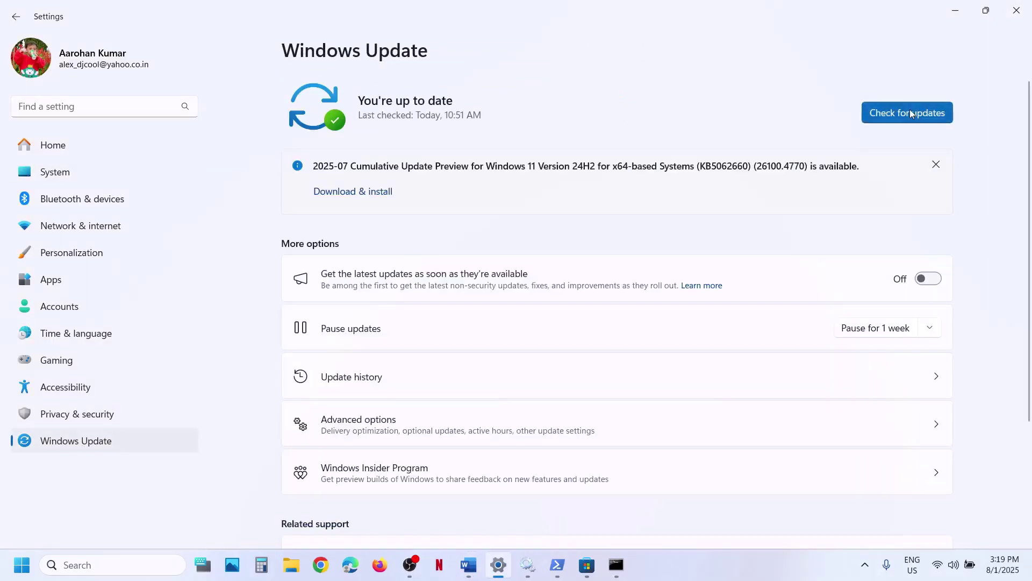
pyautogui.click(909, 110)
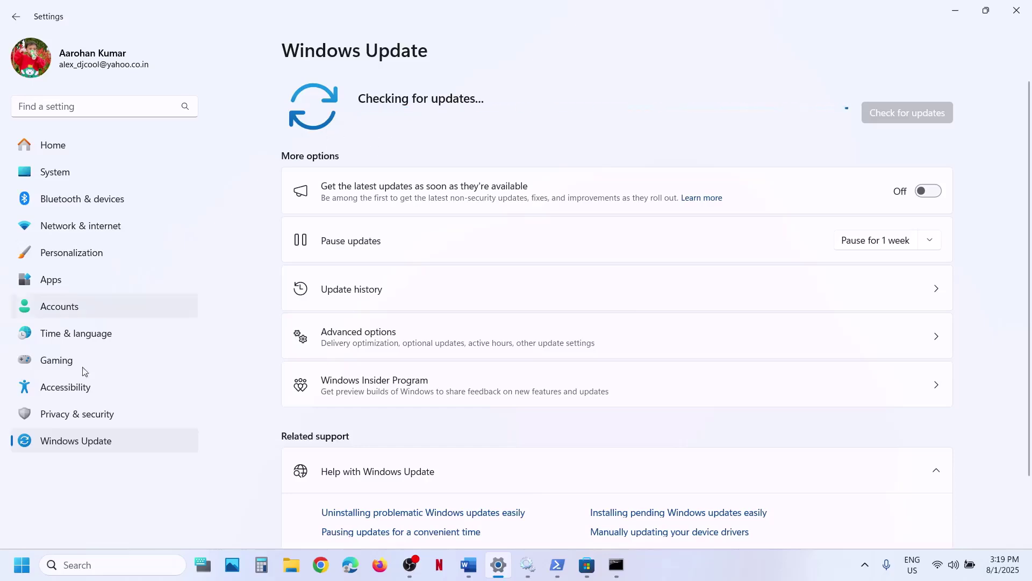
# View and dismiss the Start power options, then highlight 'Use Xbox App' in Step 13.
pyautogui.click(12, 562)
pyautogui.click(389, 519)
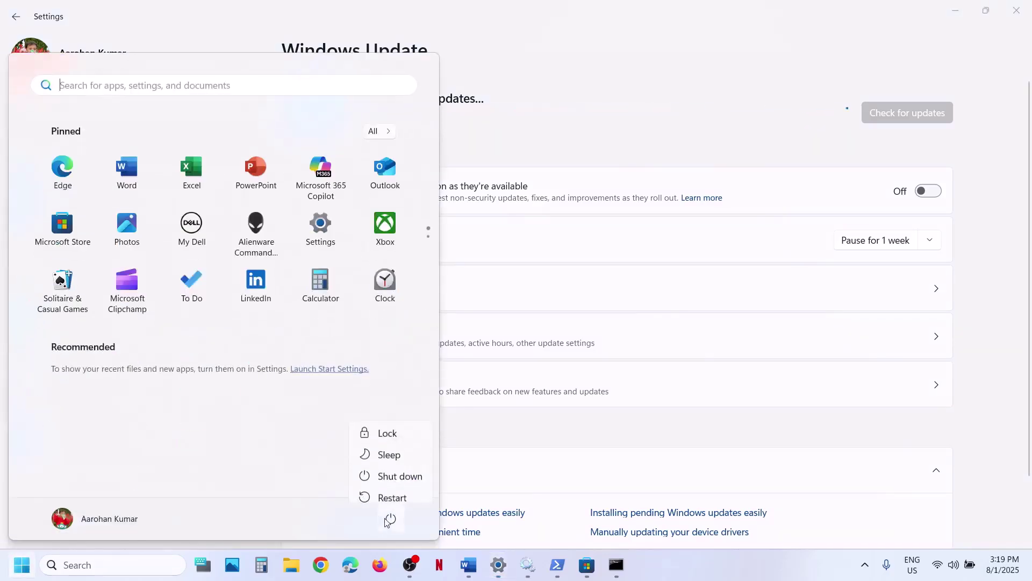
pyautogui.press('Escape')
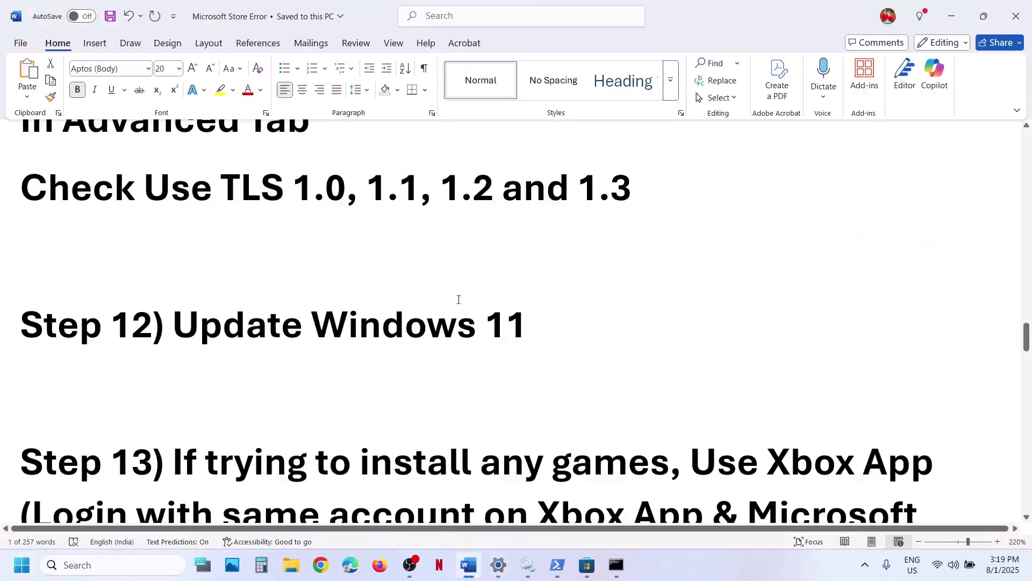
pyautogui.scroll(-3, 450, 292)
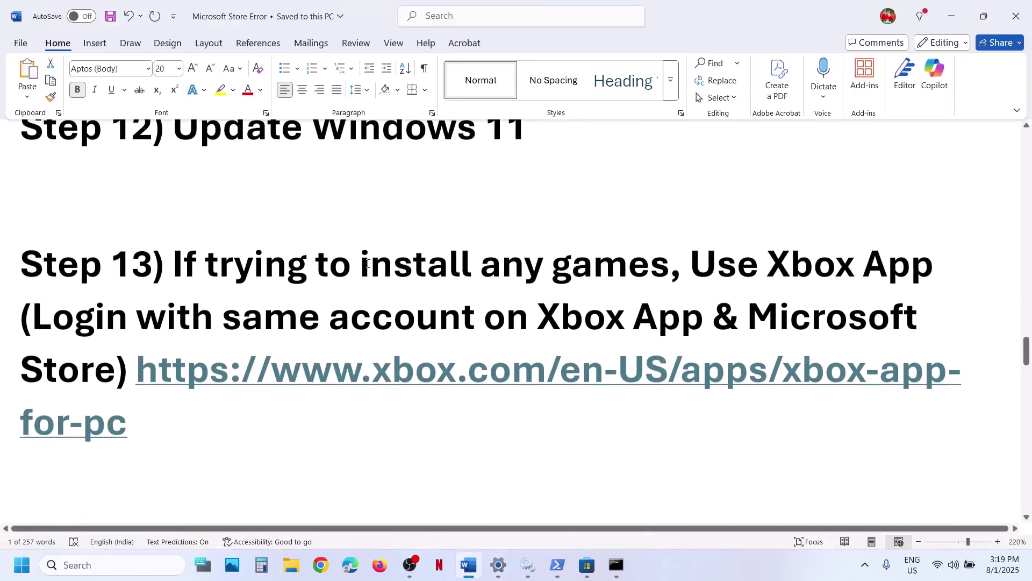
pyautogui.moveTo(394, 262); pyautogui.dragTo(627, 264)
pyautogui.moveTo(693, 264); pyautogui.dragTo(582, 328)
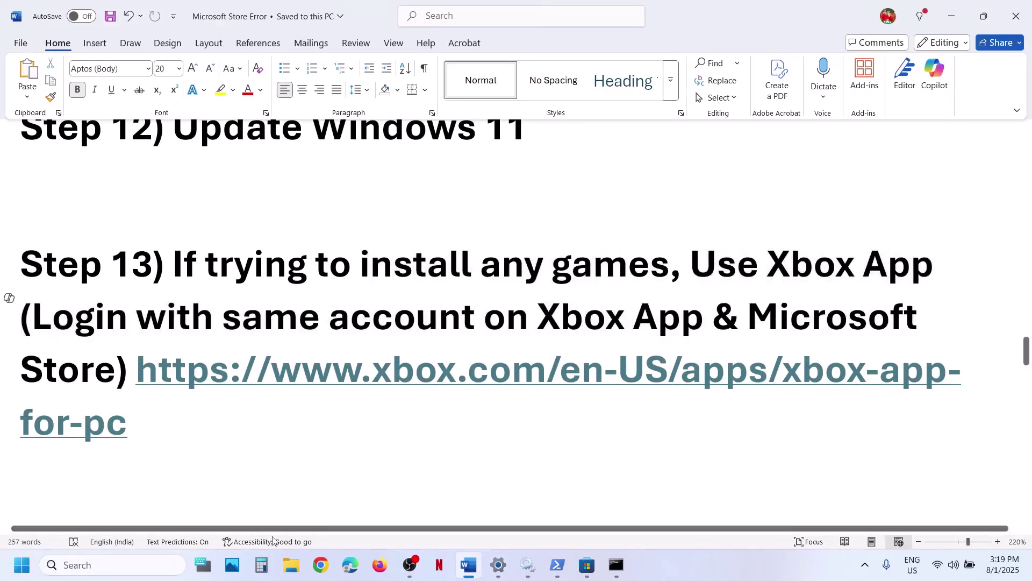
# Launch the Xbox app via an 'xbox' search and select 'Xbox App' in Word's Step 13.
pyautogui.click(160, 570)
pyautogui.write('xbox')
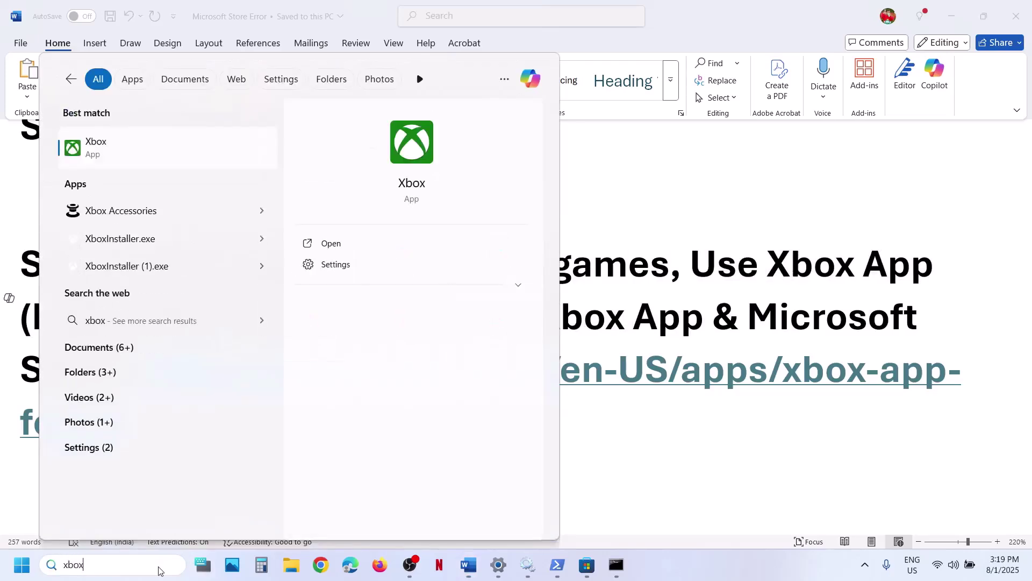
pyautogui.press('Return')
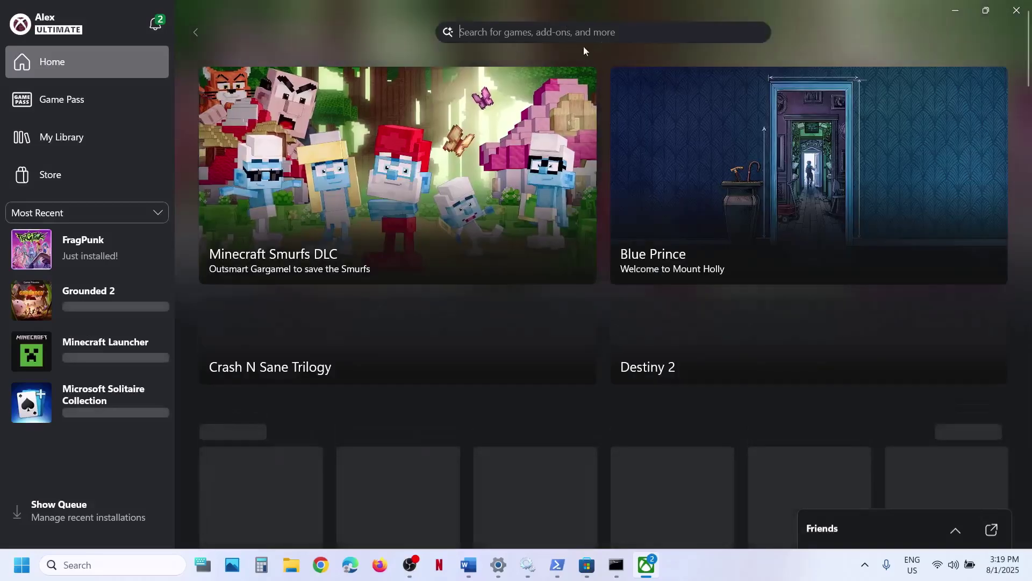
pyautogui.click(470, 569)
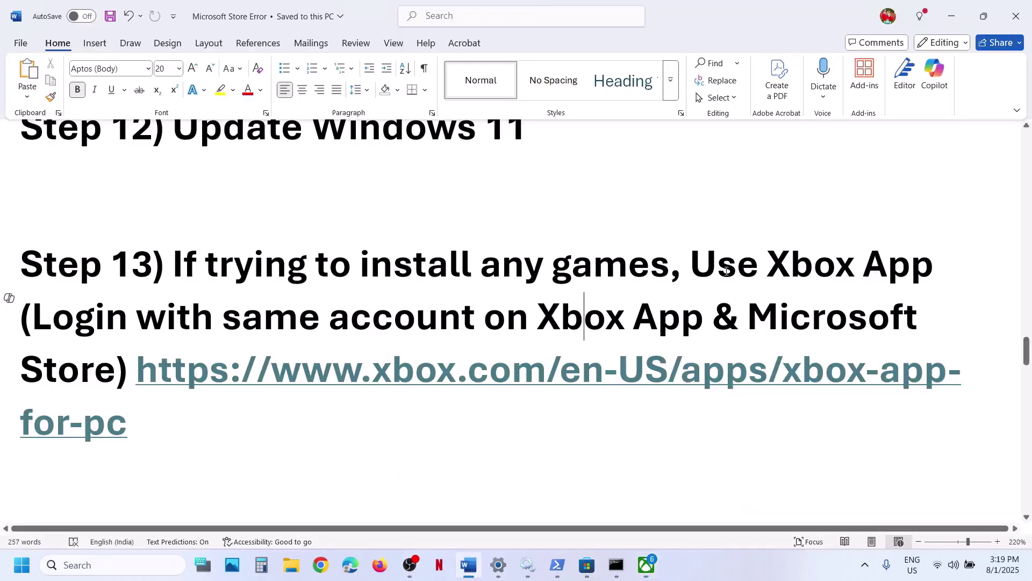
pyautogui.moveTo(771, 256); pyautogui.dragTo(914, 275)
pyautogui.hotkey('ctrl', 'c')
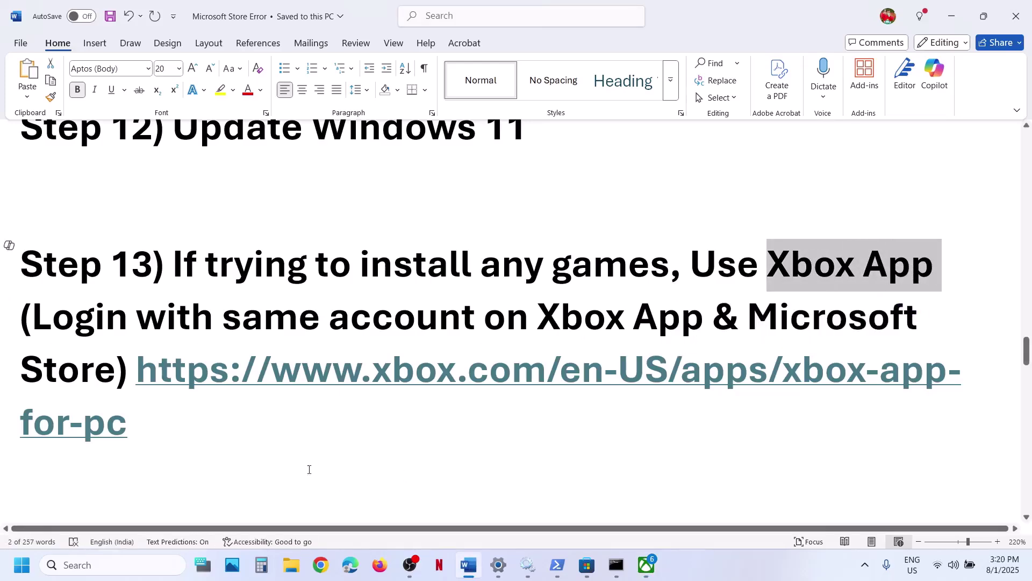
pyautogui.click(321, 564)
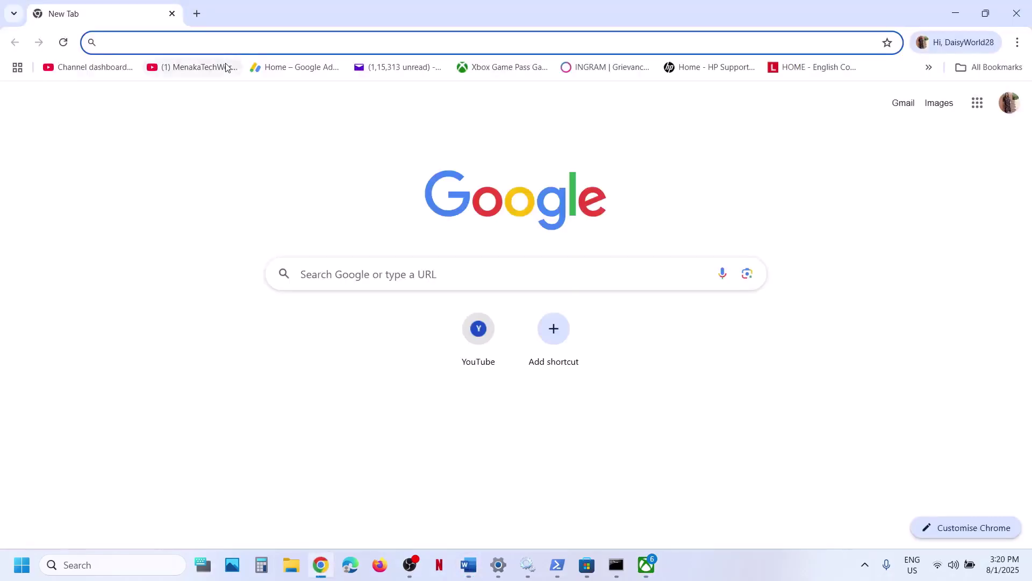
# Google 'Xbox App', open the Xbox app for PC page and download its installer.
pyautogui.hotkey('ctrl', 'v')
pyautogui.press('Return')
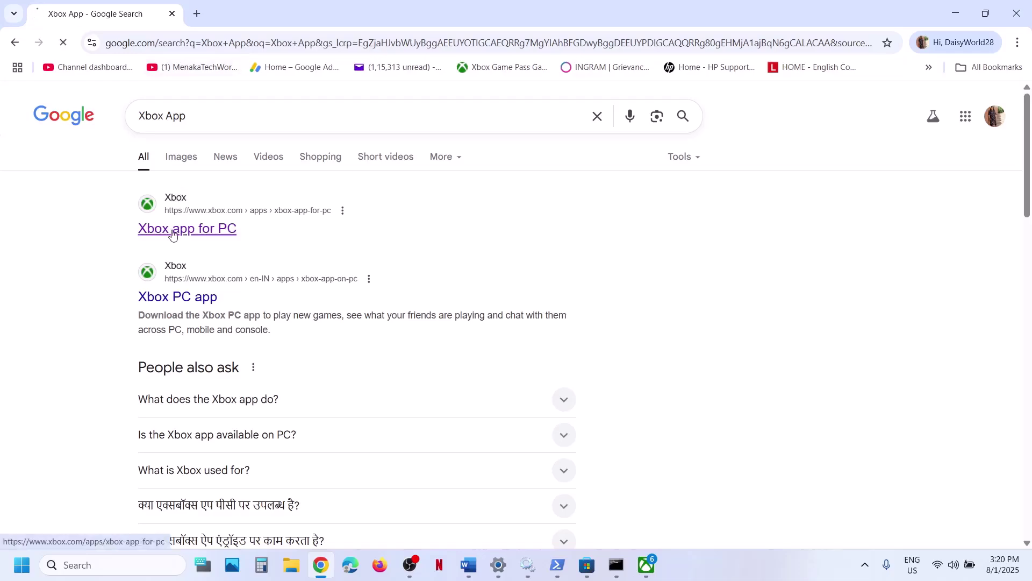
pyautogui.click(172, 235)
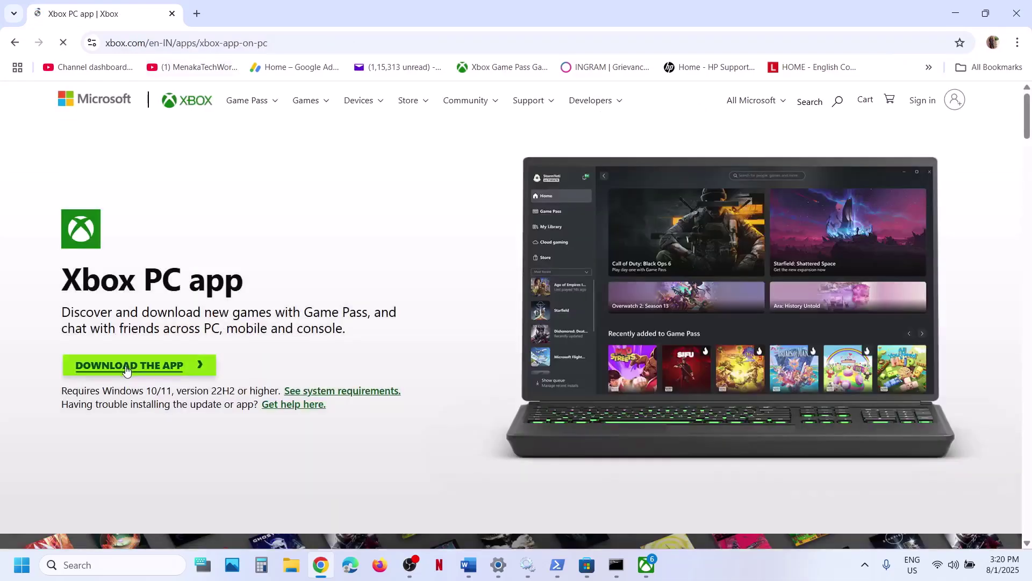
pyautogui.click(129, 365)
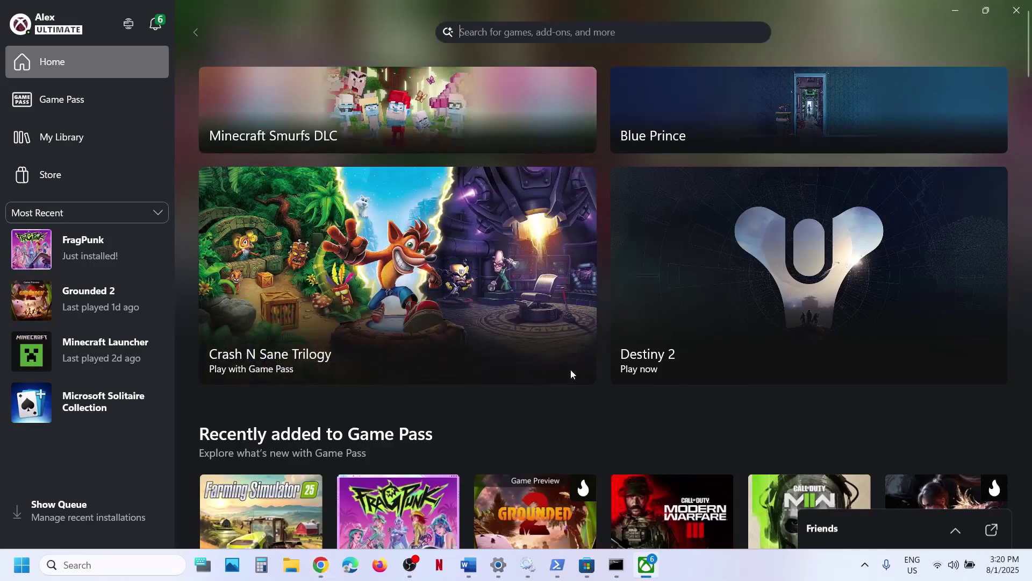
# Sign in to Microsoft Store with the other Microsoft account and confirm with the account PIN.
pyautogui.click(587, 566)
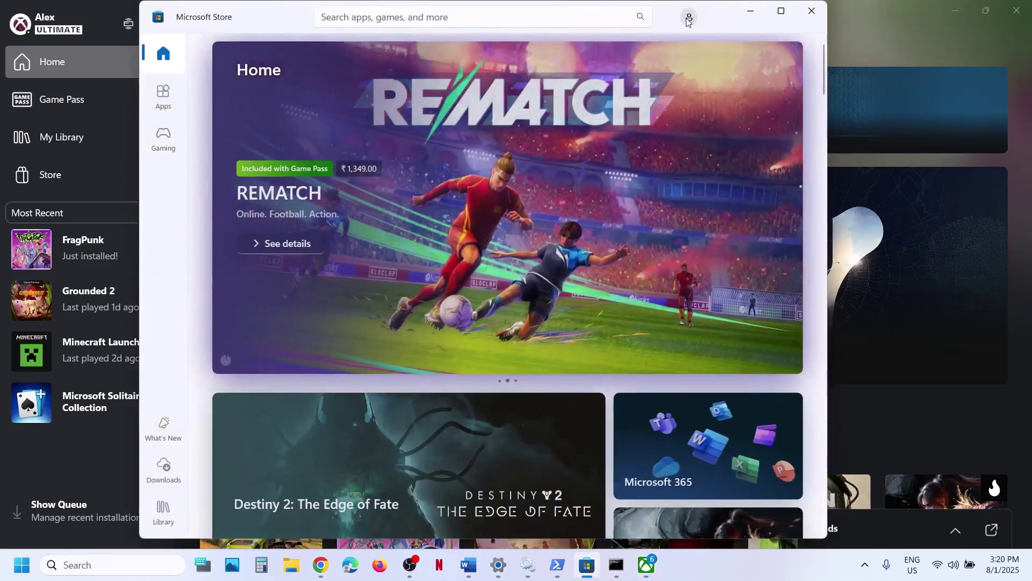
pyautogui.click(689, 21)
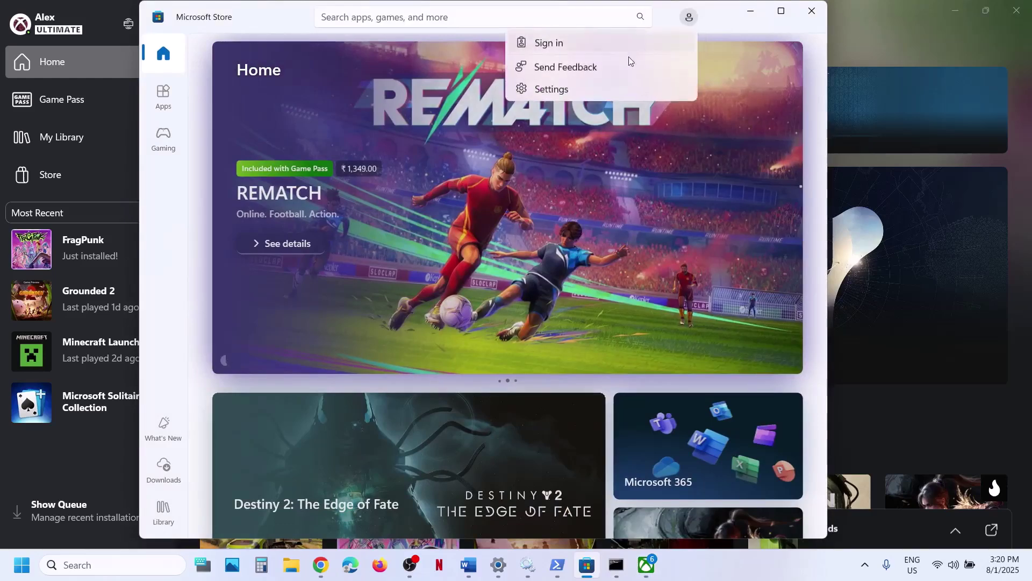
pyautogui.click(557, 44)
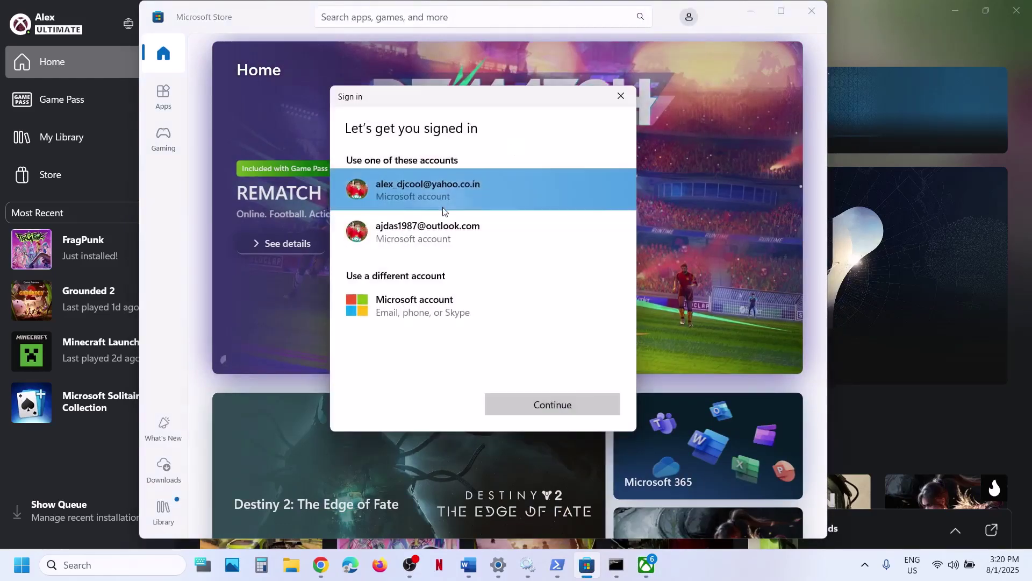
pyautogui.click(447, 233)
pyautogui.click(538, 405)
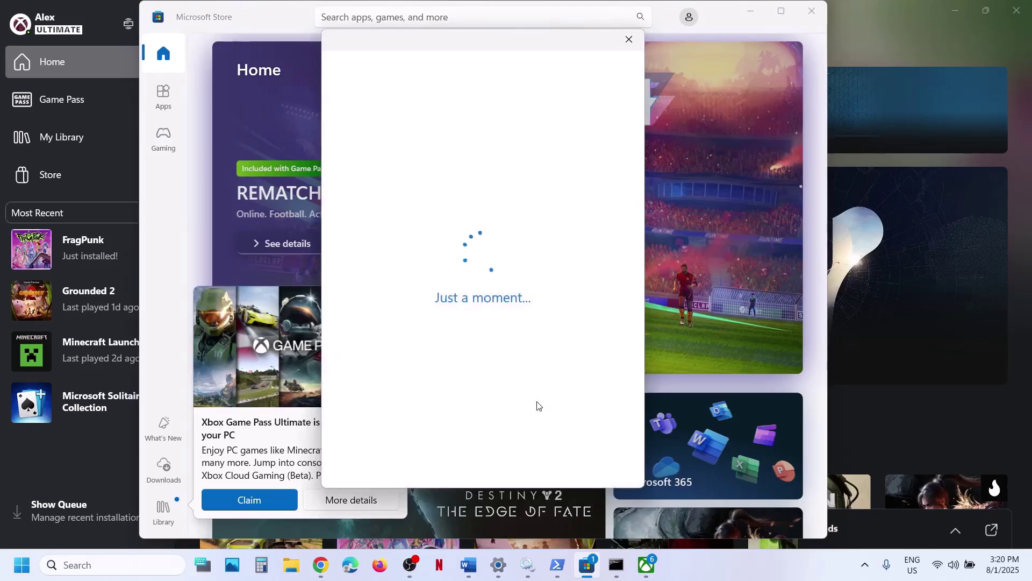
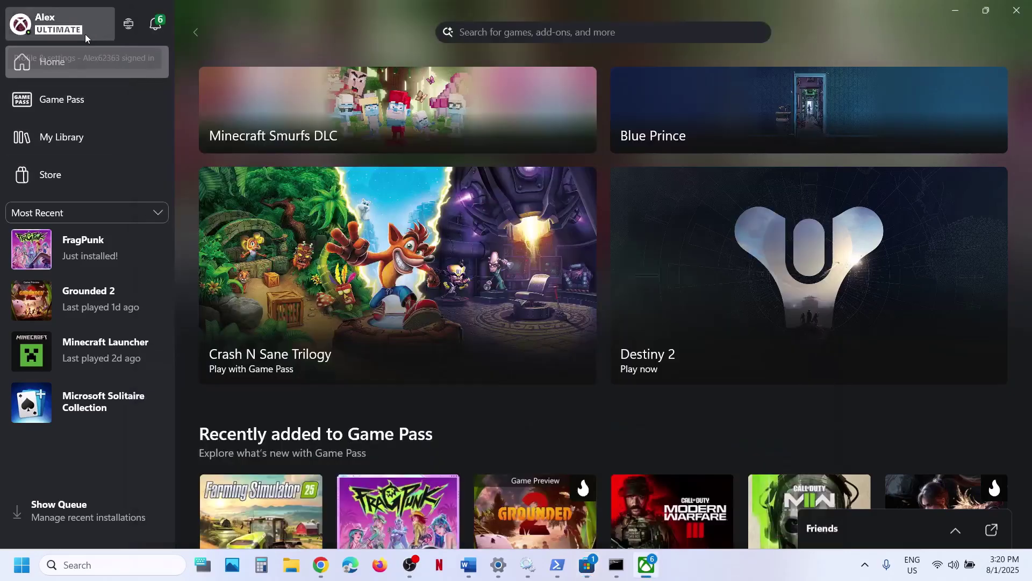
# Check the Xbox app's profile menu to confirm the account is signed in, then return to the Word notes.
pyautogui.click(85, 34)
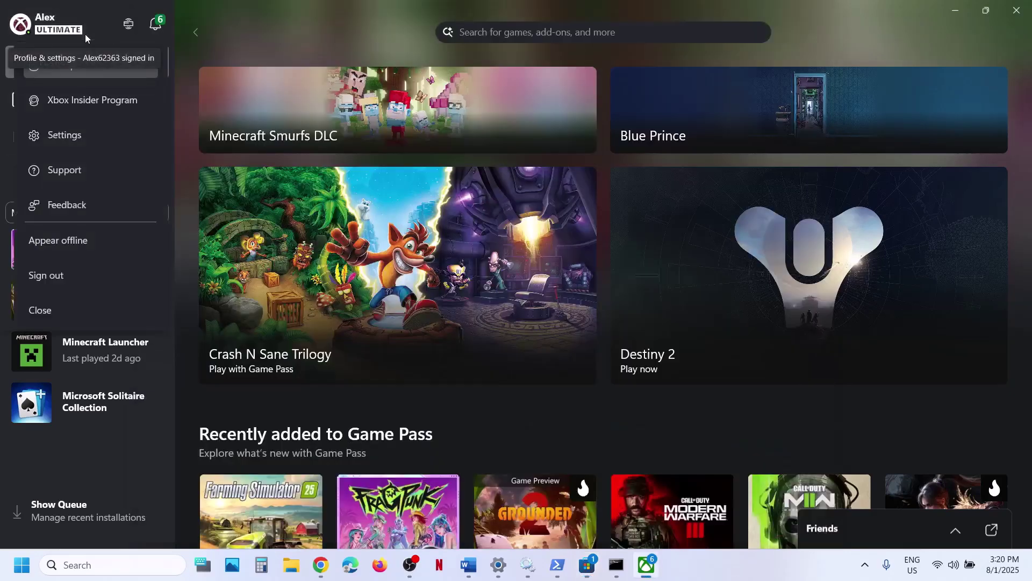
pyautogui.click(323, 53)
pyautogui.click(79, 35)
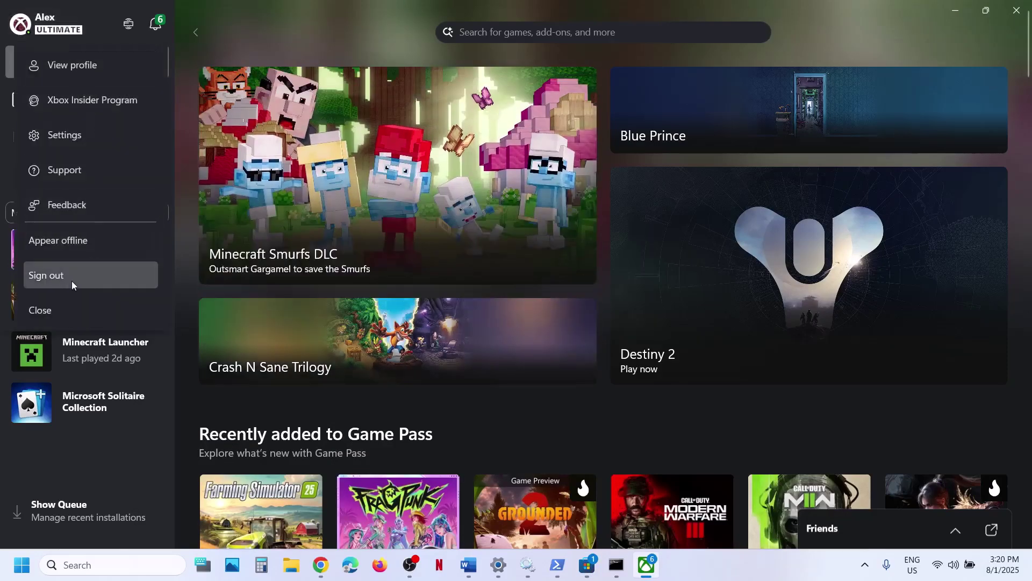
pyautogui.click(390, 39)
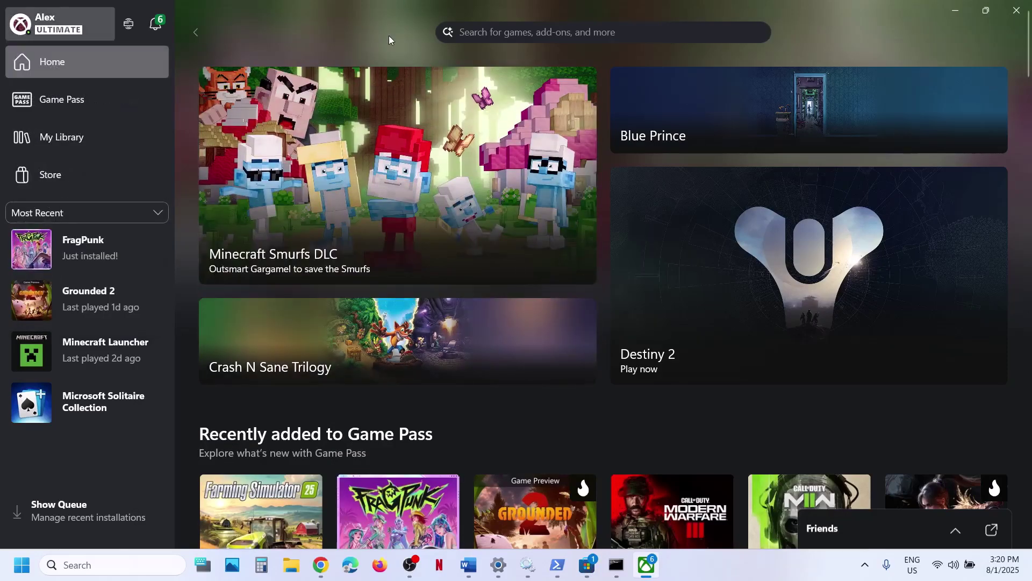
pyautogui.click(470, 569)
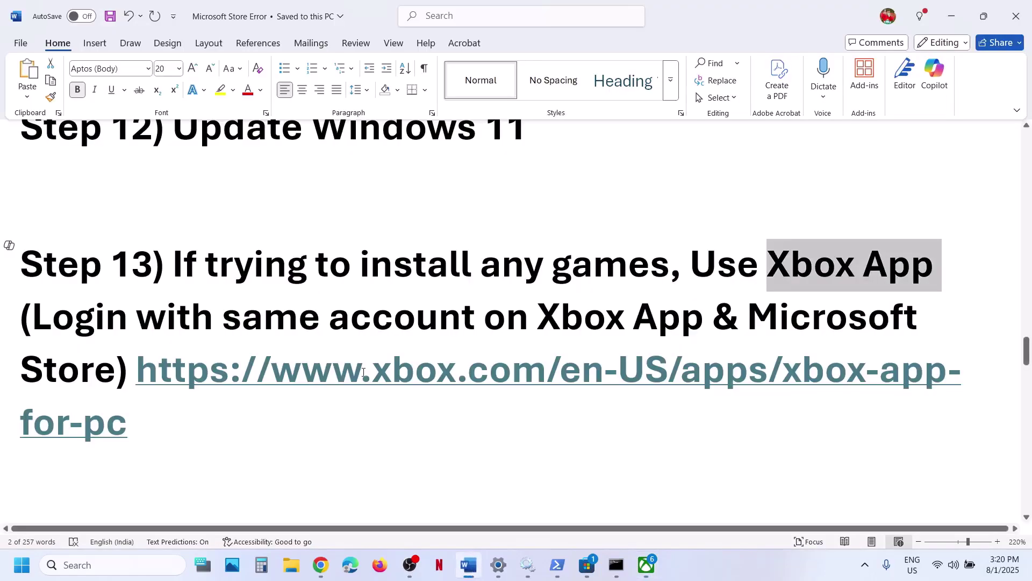
# Copy the Xbox Identity Provider link from the notes and load it in a new Chrome tab.
pyautogui.scroll(-4, 362, 369)
pyautogui.scroll(-3, 363, 372)
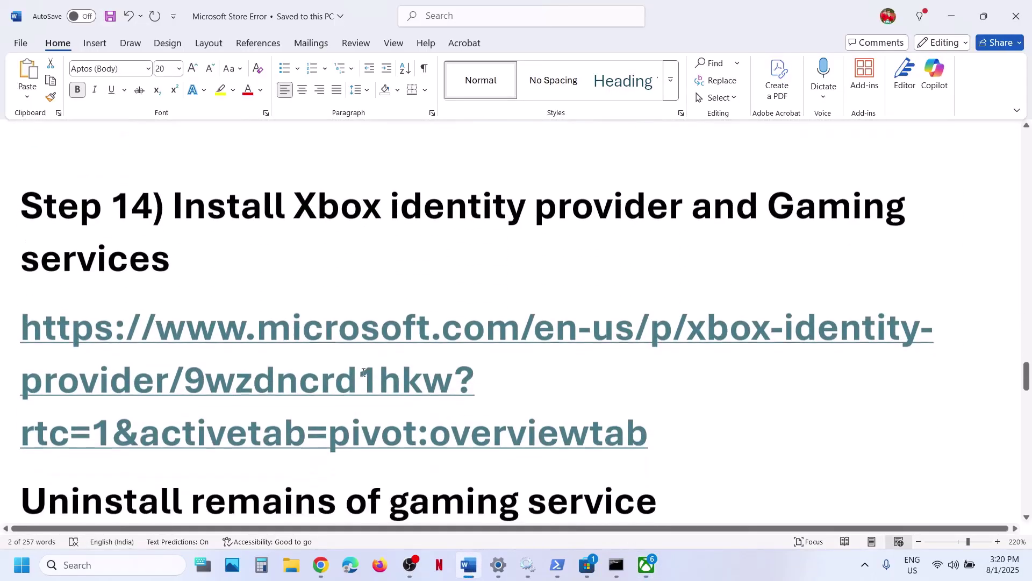
pyautogui.tripleClick(668, 449)
pyautogui.hotkey('ctrl', 'c')
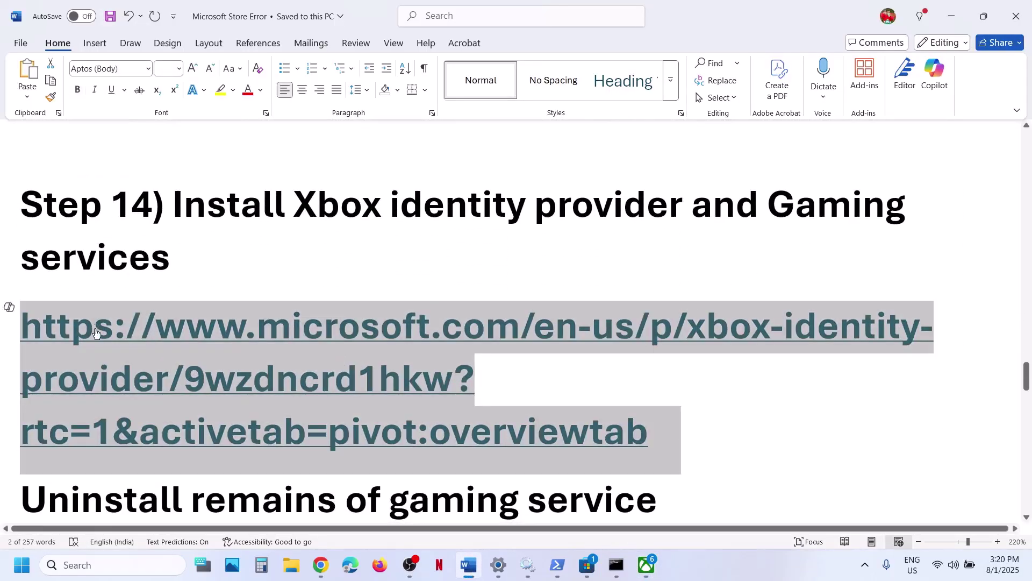
pyautogui.click(332, 568)
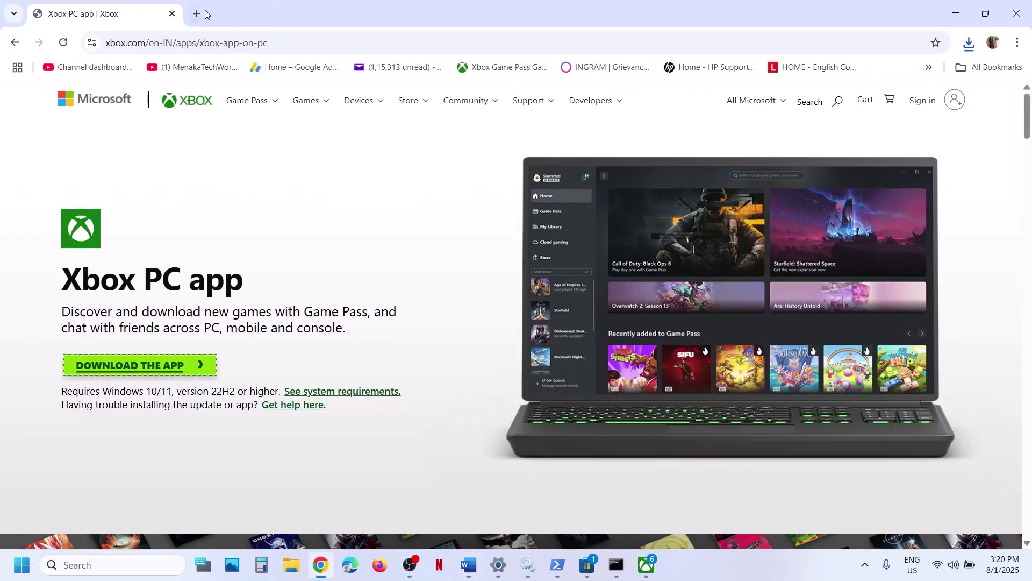
pyautogui.click(206, 15)
pyautogui.hotkey('ctrl', 'v')
pyautogui.press('Return')
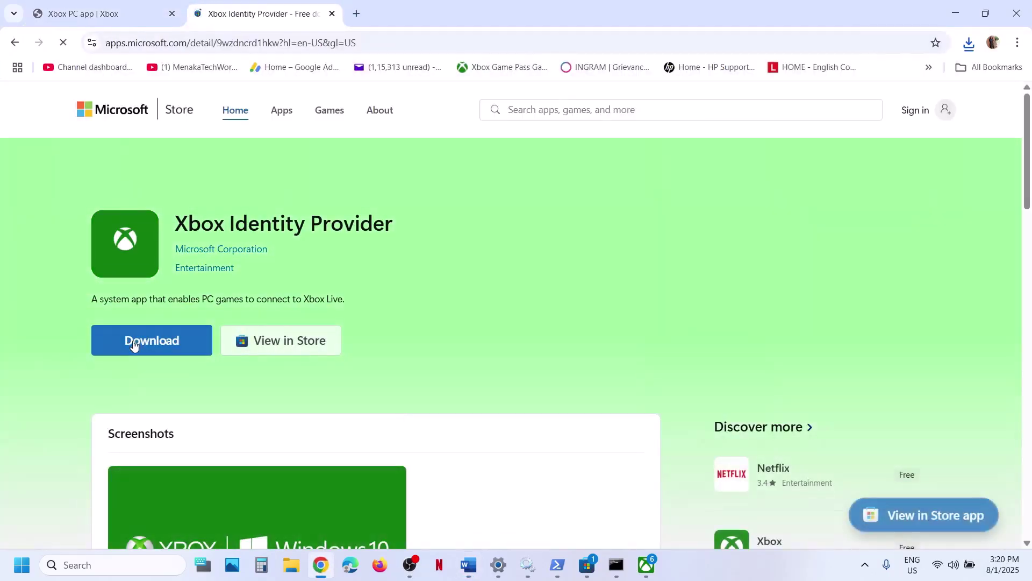
# Download Xbox Identity Provider and open it in Microsoft Store, where it shows Installed.
pyautogui.click(134, 345)
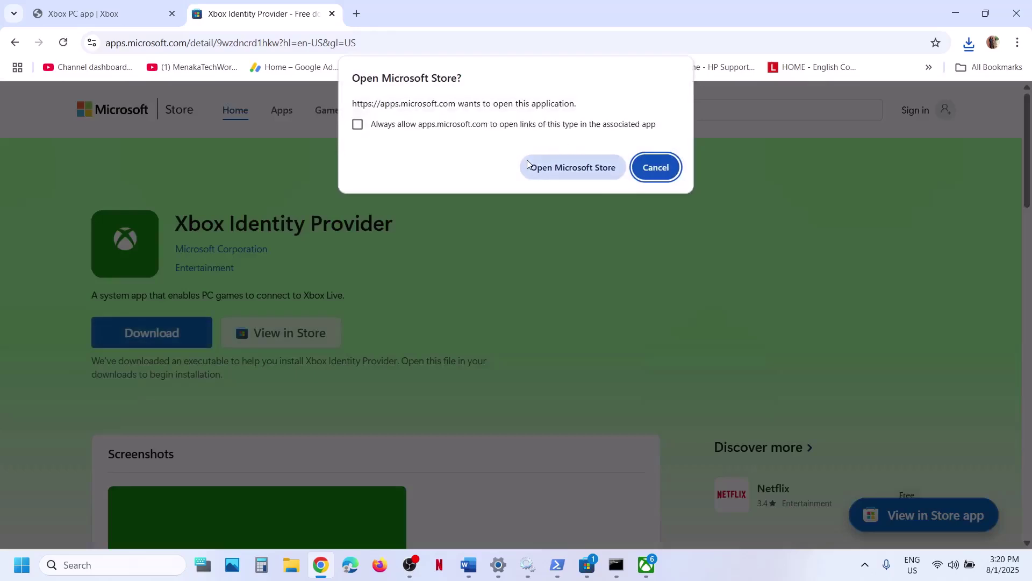
pyautogui.click(528, 165)
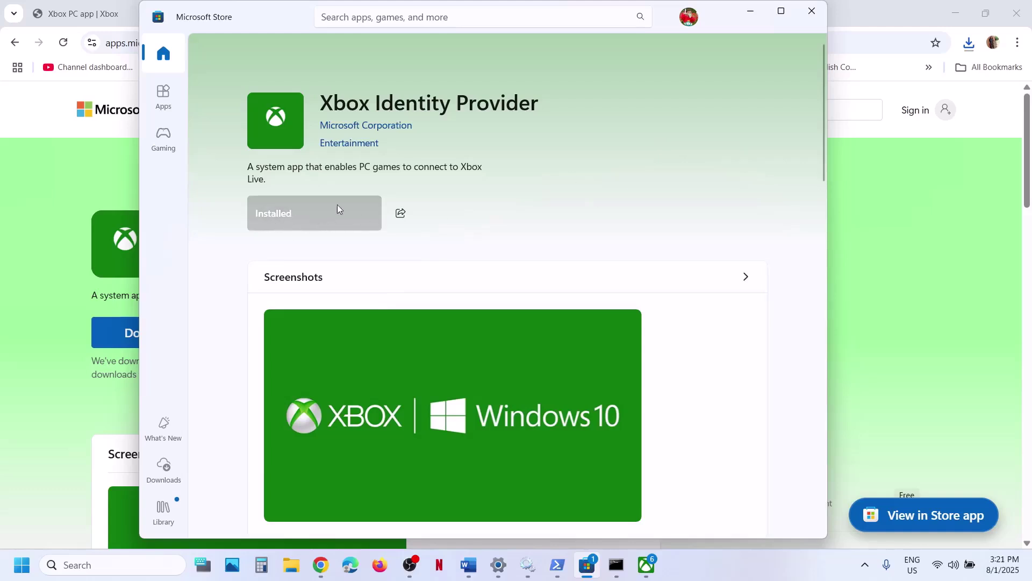
pyautogui.click(849, 217)
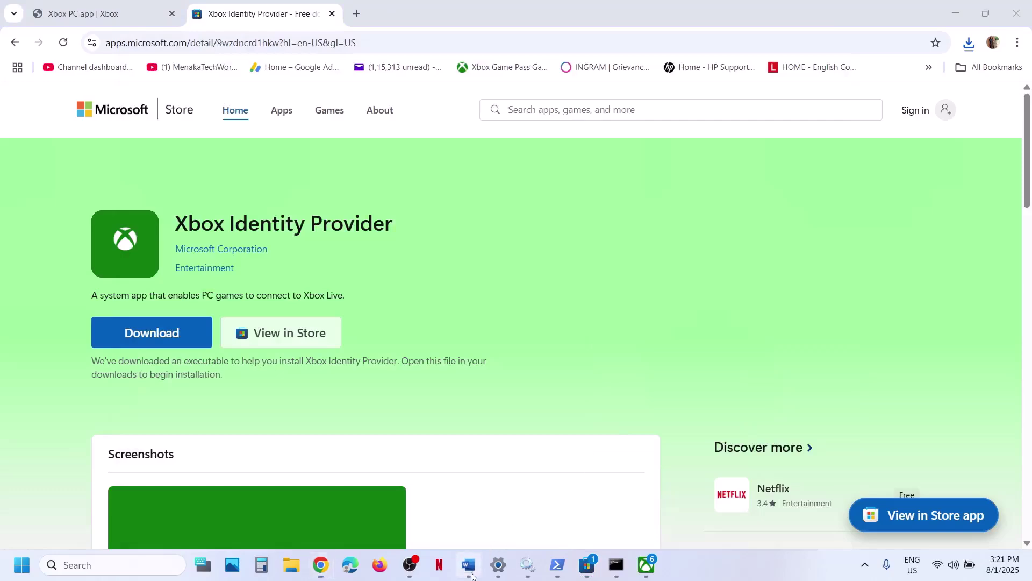
pyautogui.click(468, 564)
pyautogui.scroll(-4, 345, 393)
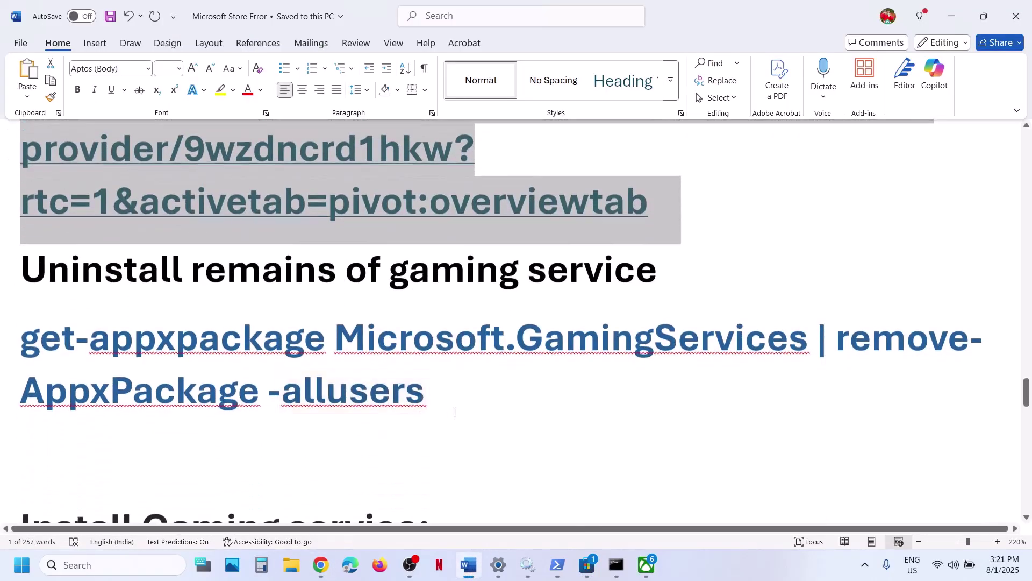
# Run the get-appxpackage Microsoft.GamingServices | remove-AppxPackage -allusers command in an administrator PowerShell.
pyautogui.moveTo(453, 403); pyautogui.dragTo(34, 344)
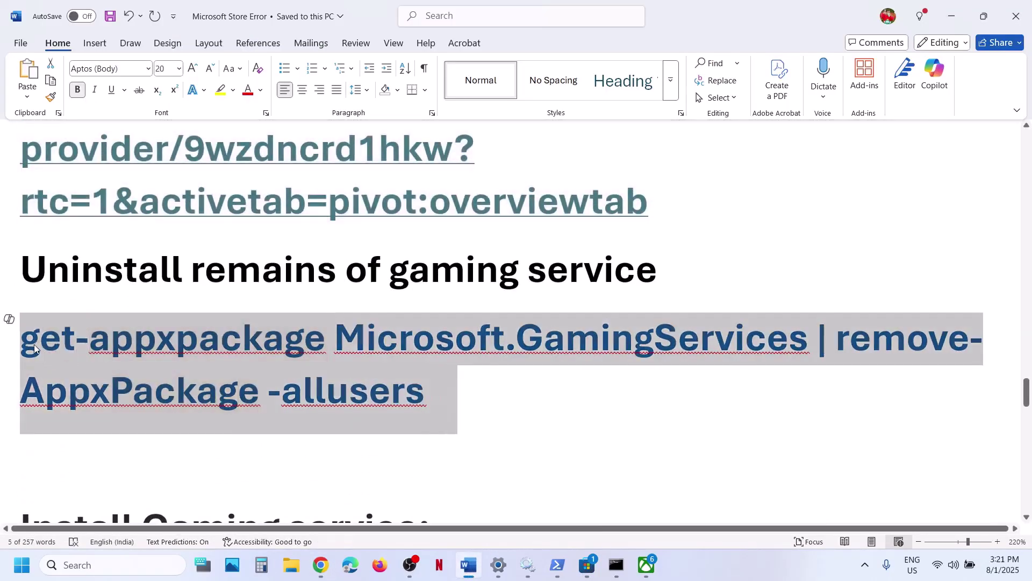
pyautogui.rightClick(172, 373)
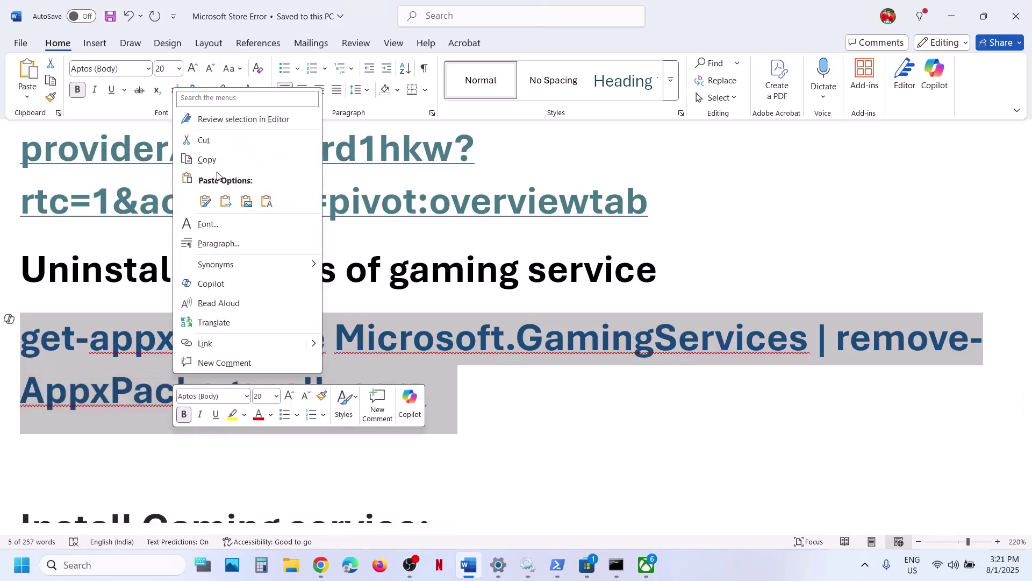
pyautogui.click(216, 161)
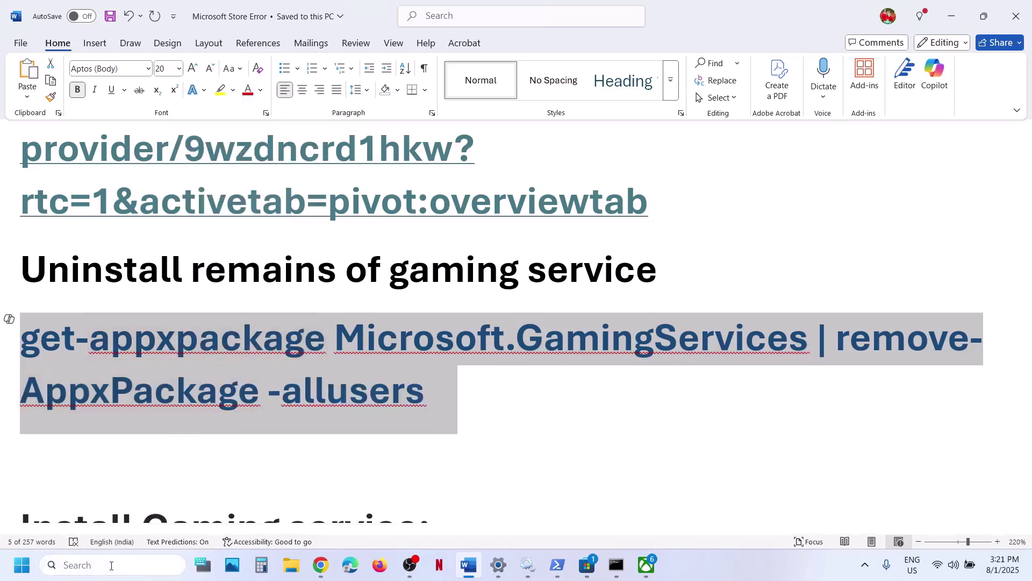
pyautogui.click(112, 566)
pyautogui.write('powershell')
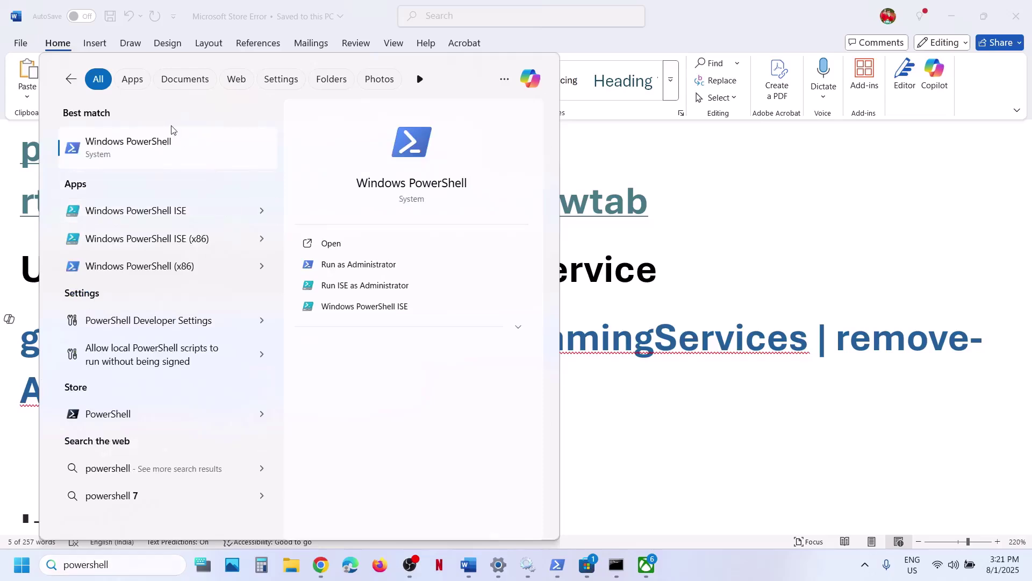
pyautogui.rightClick(180, 147)
pyautogui.click(256, 161)
pyautogui.click(494, 388)
pyautogui.rightClick(433, 287)
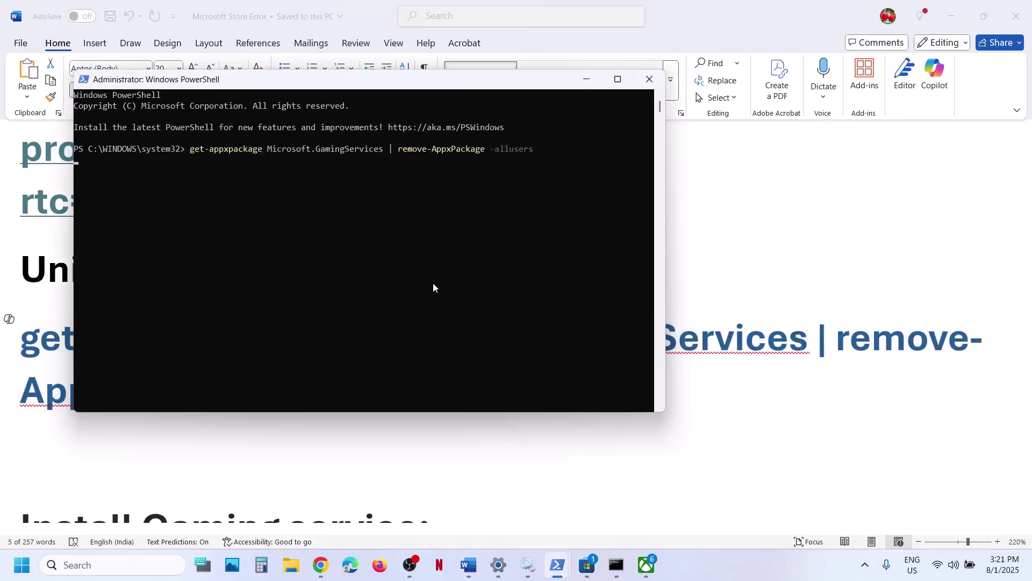
pyautogui.hotkey('alt', 'Tab')
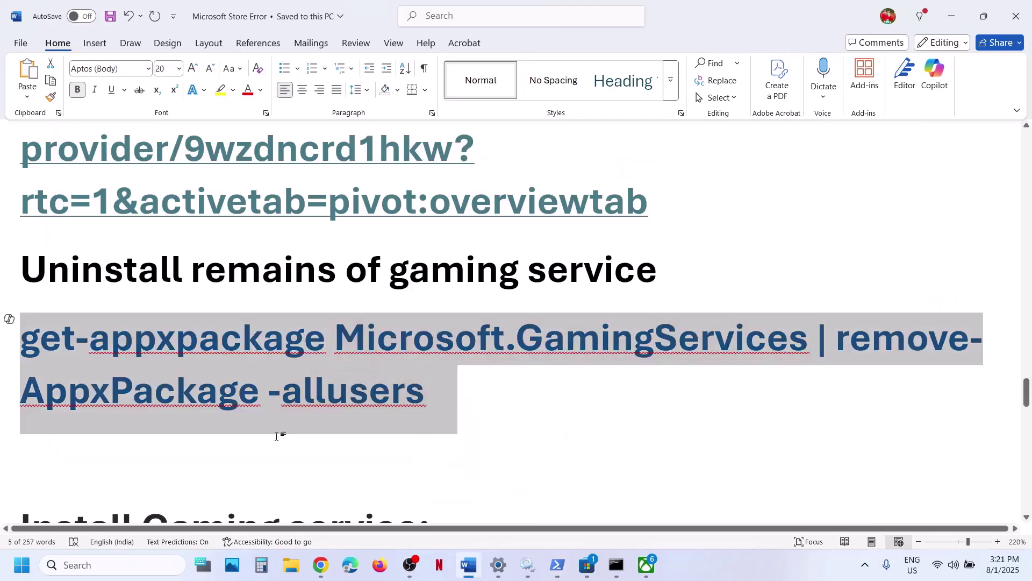
# Run the start ms-windows-store command and install Gaming Services from the Store.
pyautogui.scroll(-4, 575, 443)
pyautogui.moveTo(568, 429); pyautogui.dragTo(32, 371)
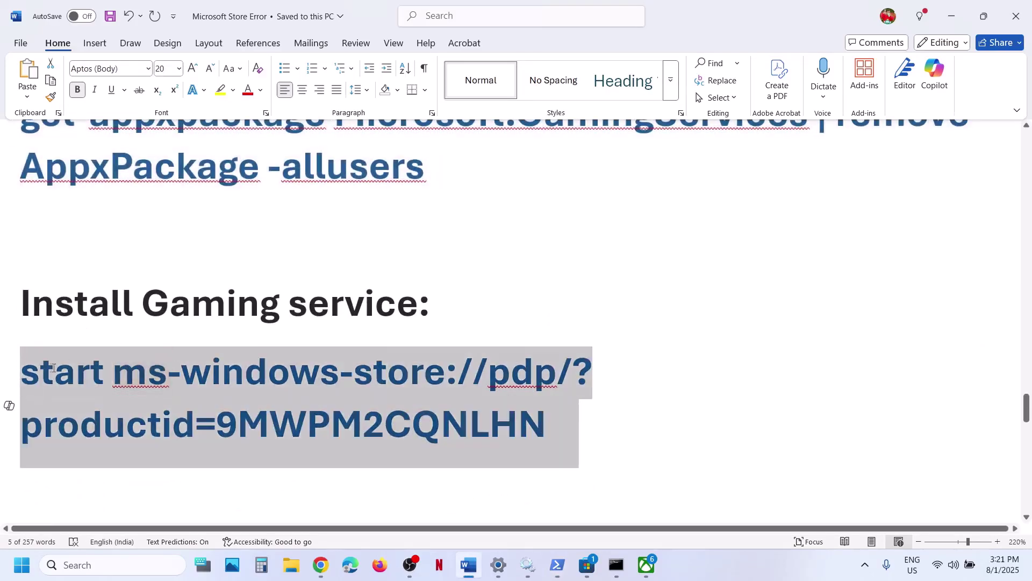
pyautogui.rightClick(52, 367)
pyautogui.click(84, 152)
pyautogui.hotkey('alt', 'Tab')
pyautogui.click(401, 247)
pyautogui.rightClick(401, 246)
pyautogui.press('Return')
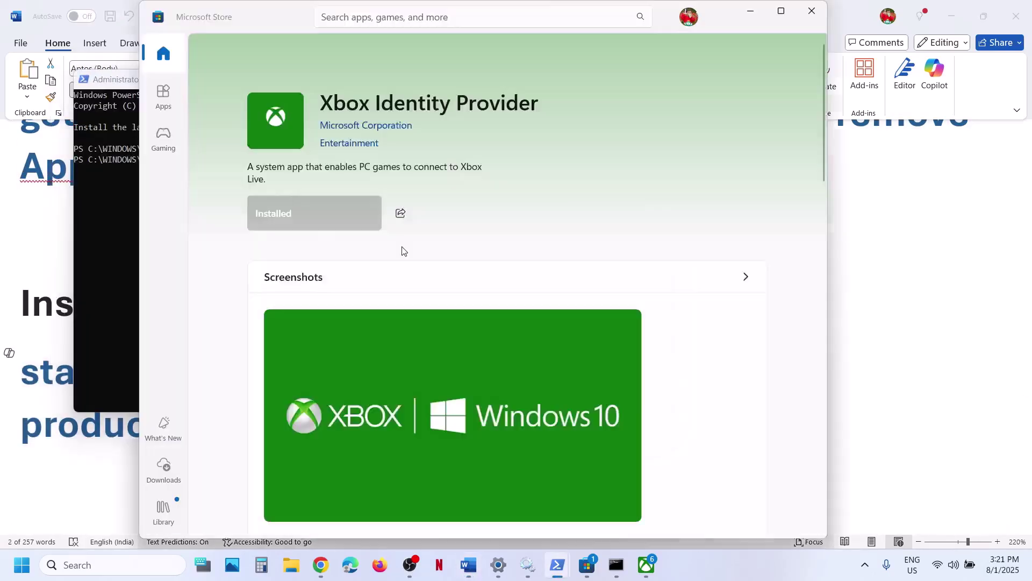
pyautogui.click(291, 222)
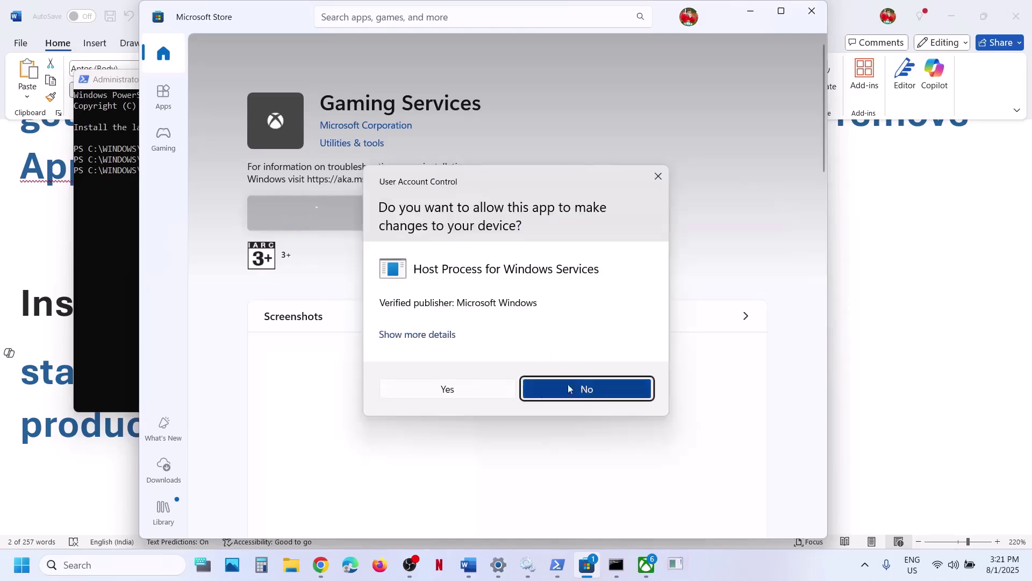
pyautogui.click(452, 392)
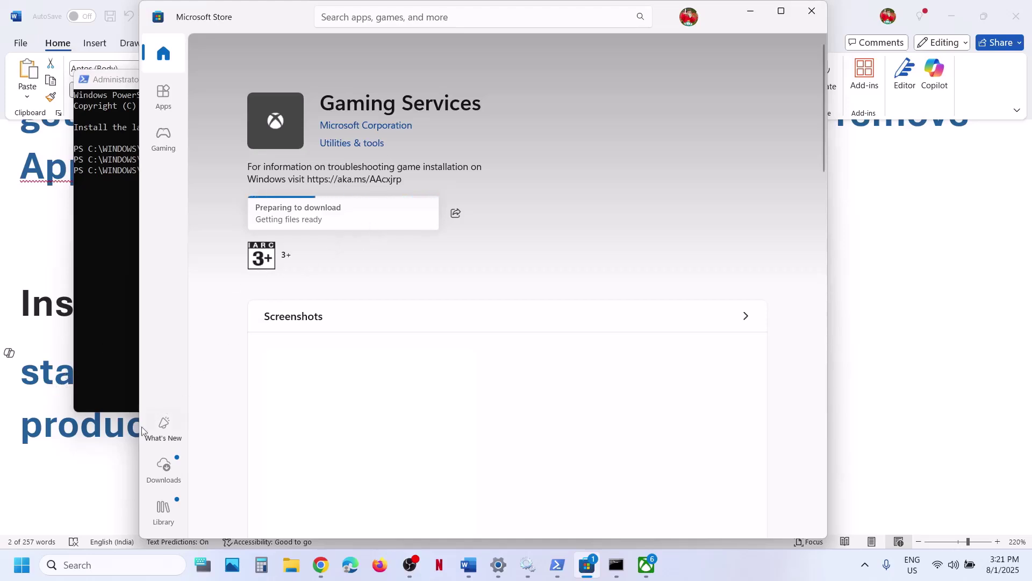
pyautogui.hotkey('alt', 'Tab')
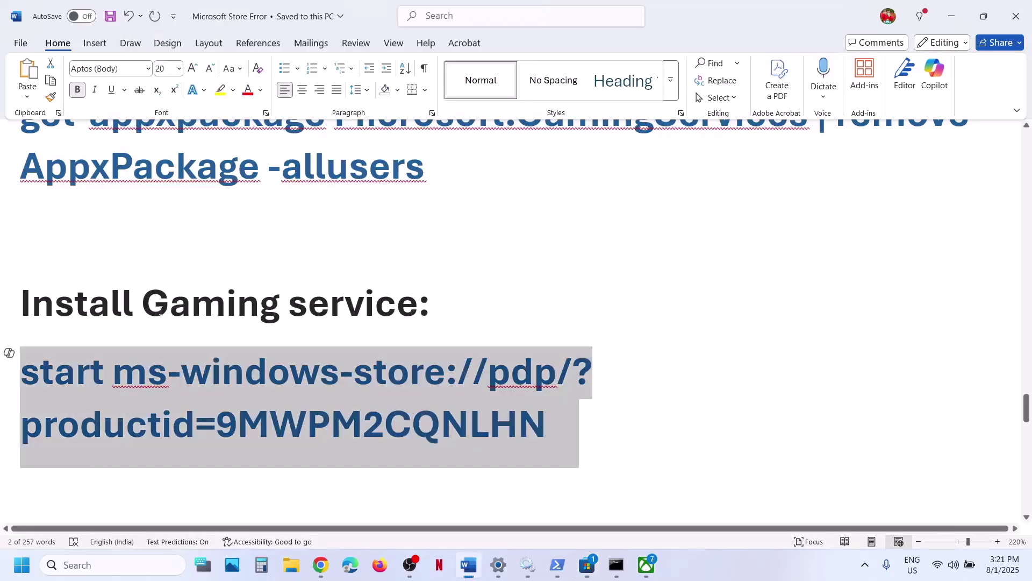
# Search Gaming Services Repair Tool in a new tab, open the Xbox Support article, and expand Downloadable version.
pyautogui.moveTo(150, 304); pyautogui.dragTo(393, 289)
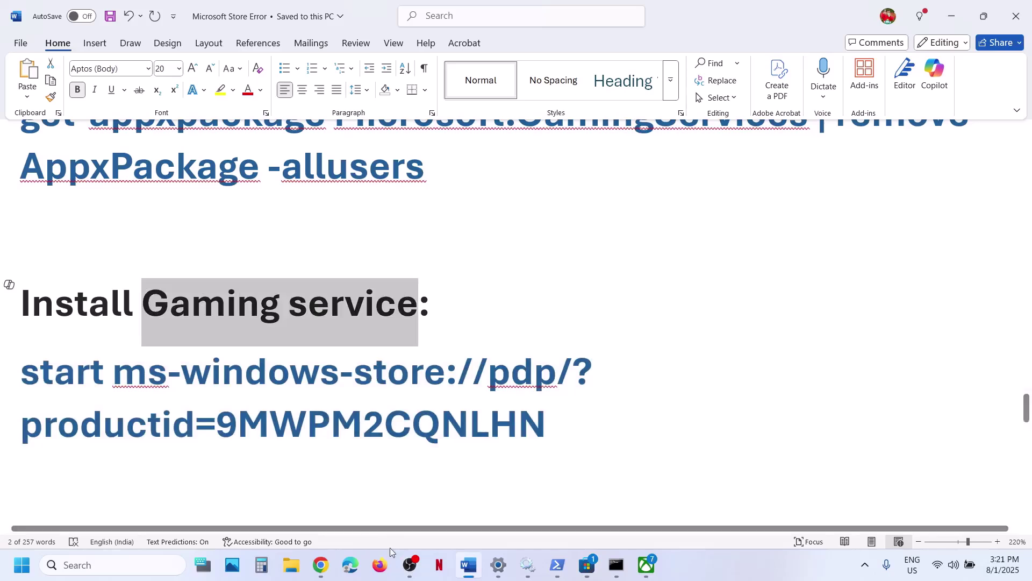
pyautogui.click(333, 552)
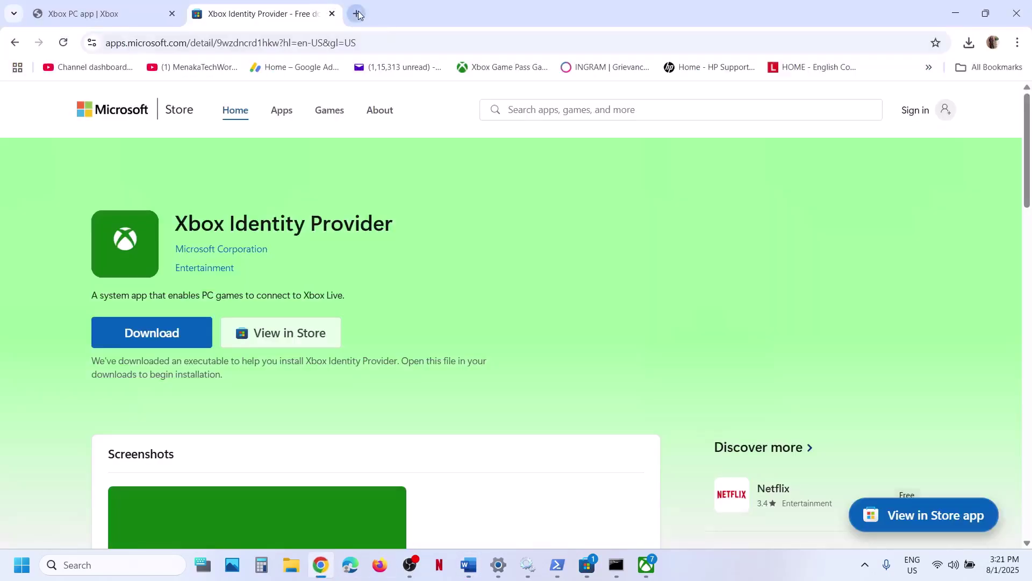
pyautogui.click(356, 13)
pyautogui.hotkey('ctrl', 'v')
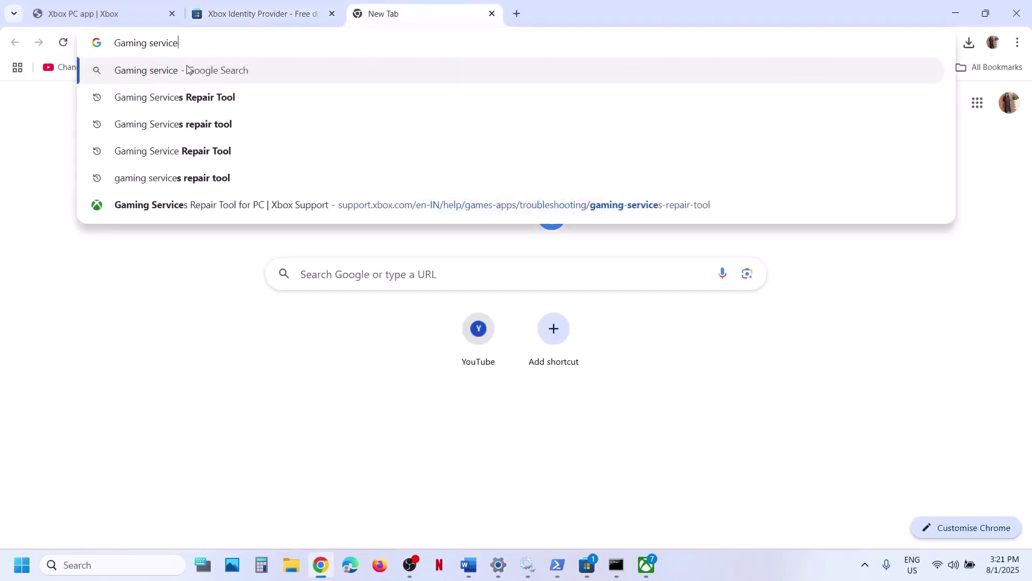
pyautogui.click(178, 98)
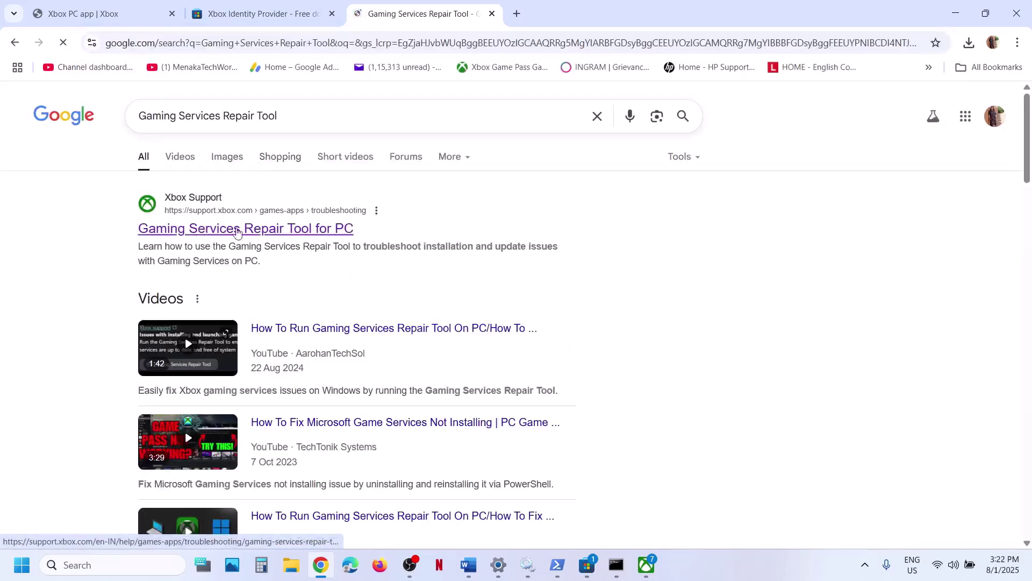
pyautogui.click(264, 226)
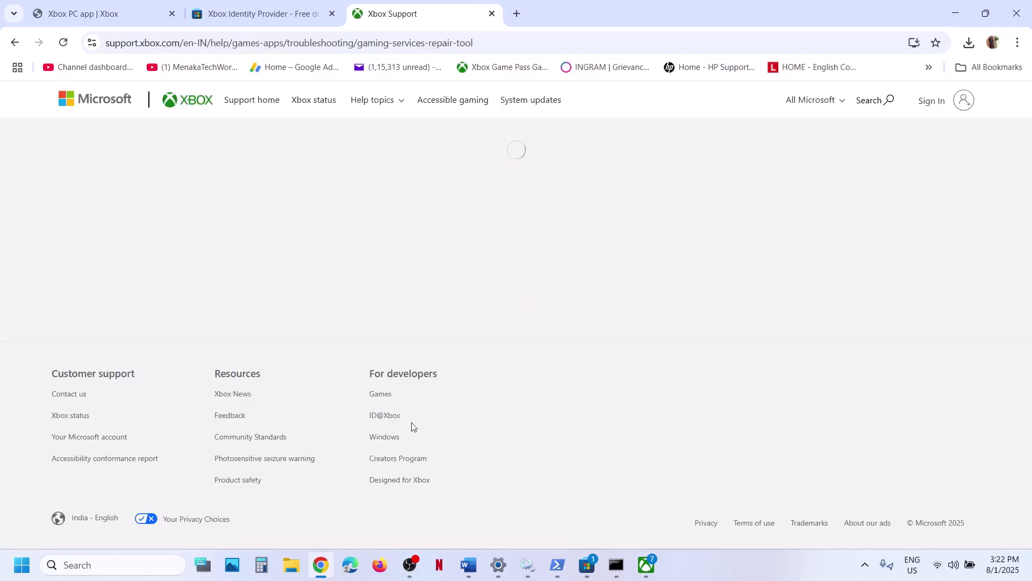
pyautogui.scroll(-3, 302, 390)
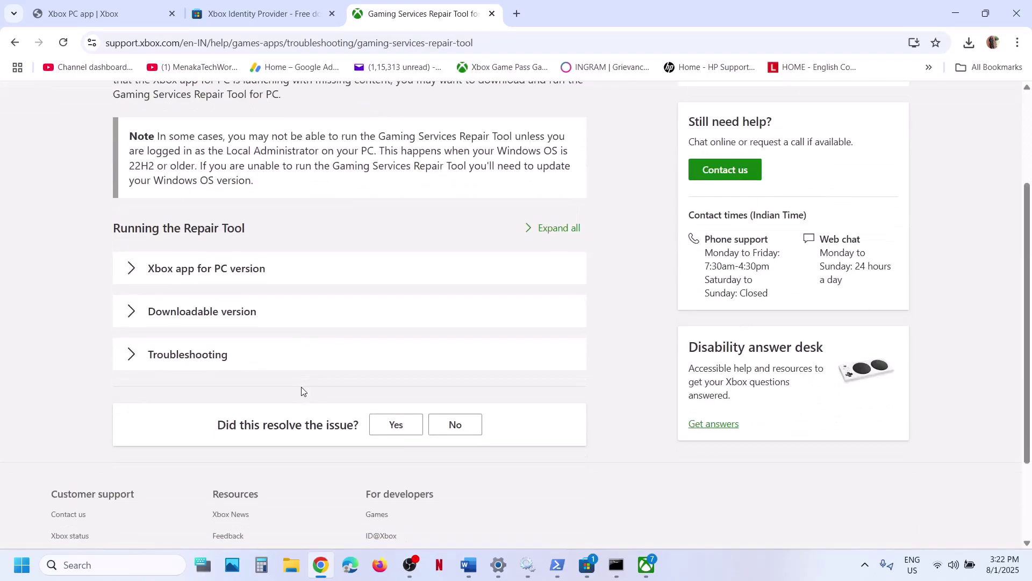
pyautogui.click(196, 314)
pyautogui.scroll(-5, 486, 391)
pyautogui.scroll(-6, 486, 391)
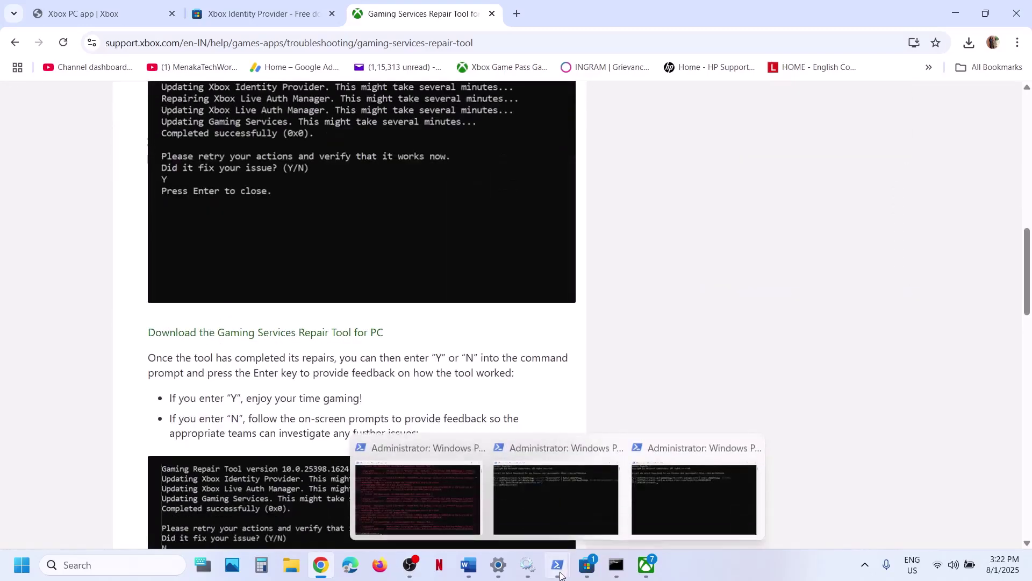
# Download and run GamingRepairTool (4).exe, allowing it to make changes.
pyautogui.click(590, 573)
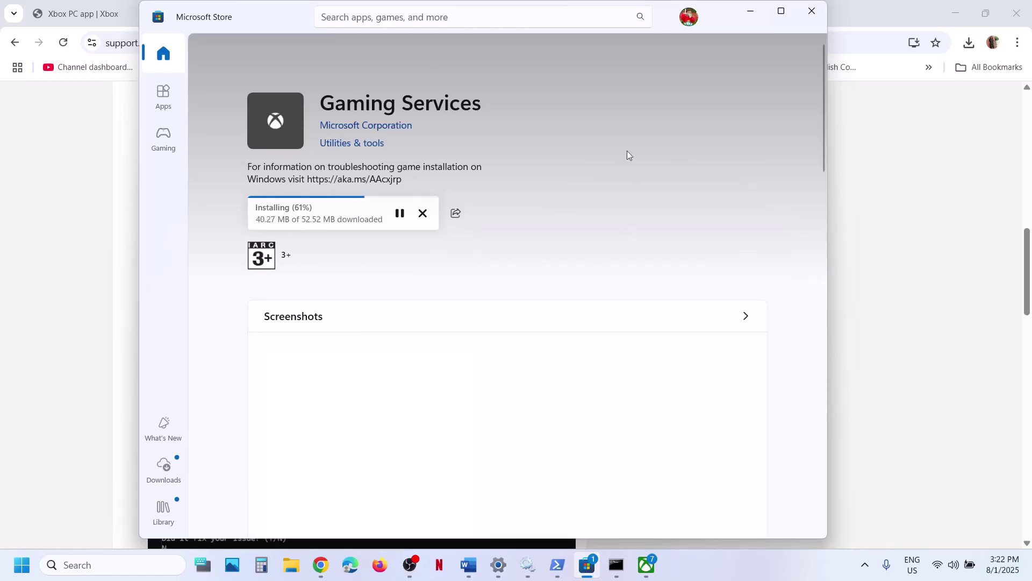
pyautogui.click(833, 275)
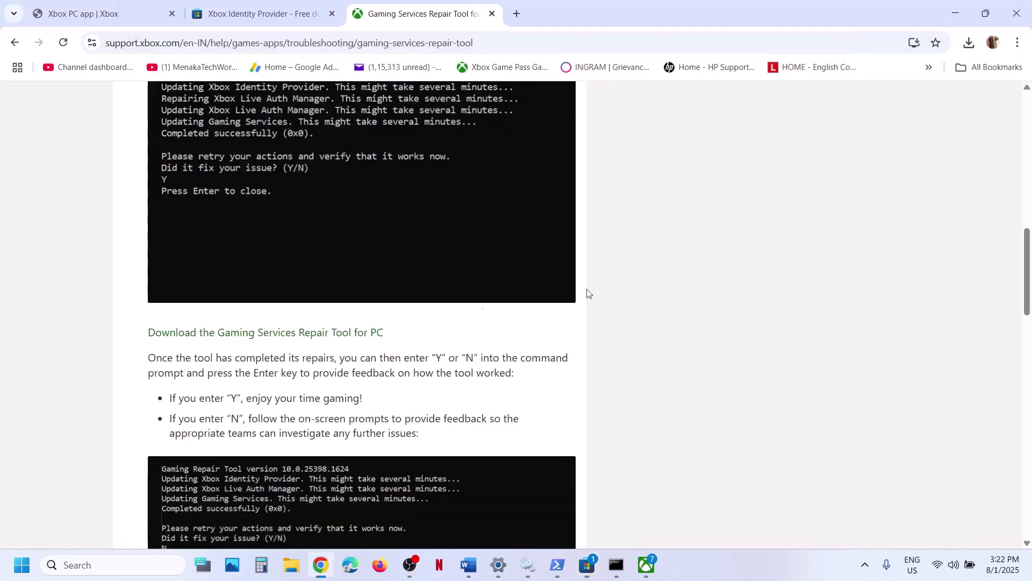
pyautogui.click(258, 337)
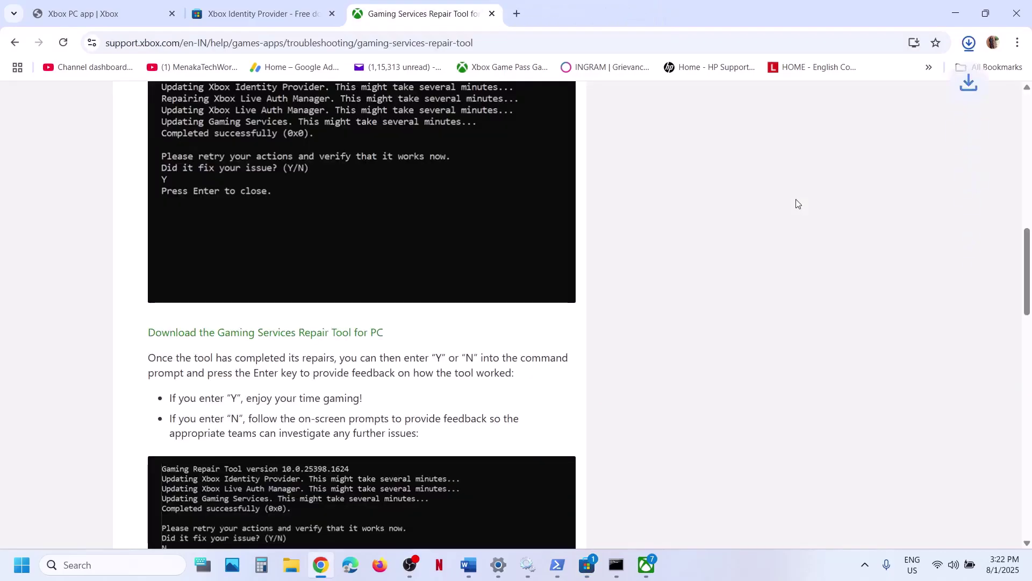
pyautogui.click(860, 80)
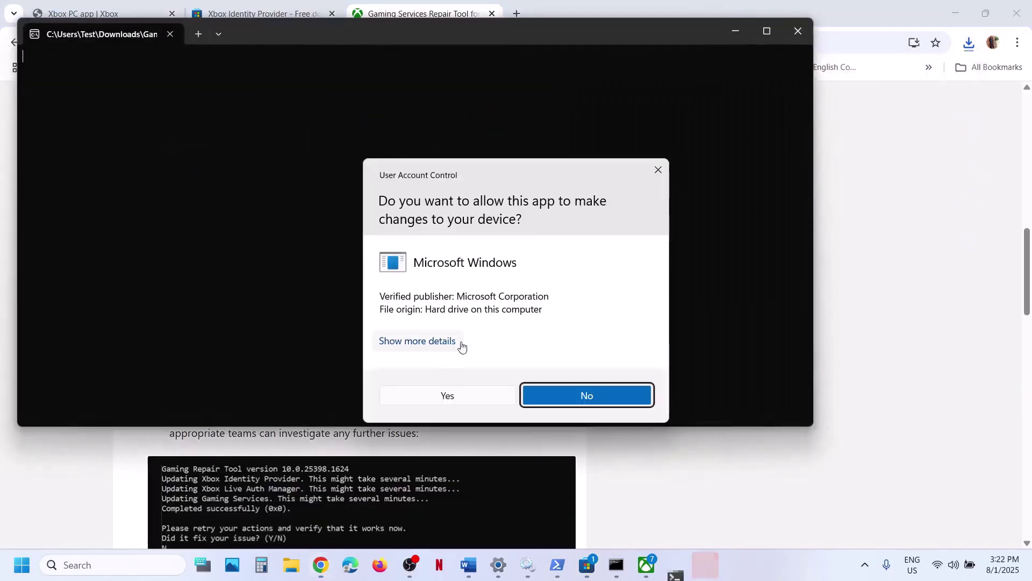
pyautogui.click(414, 398)
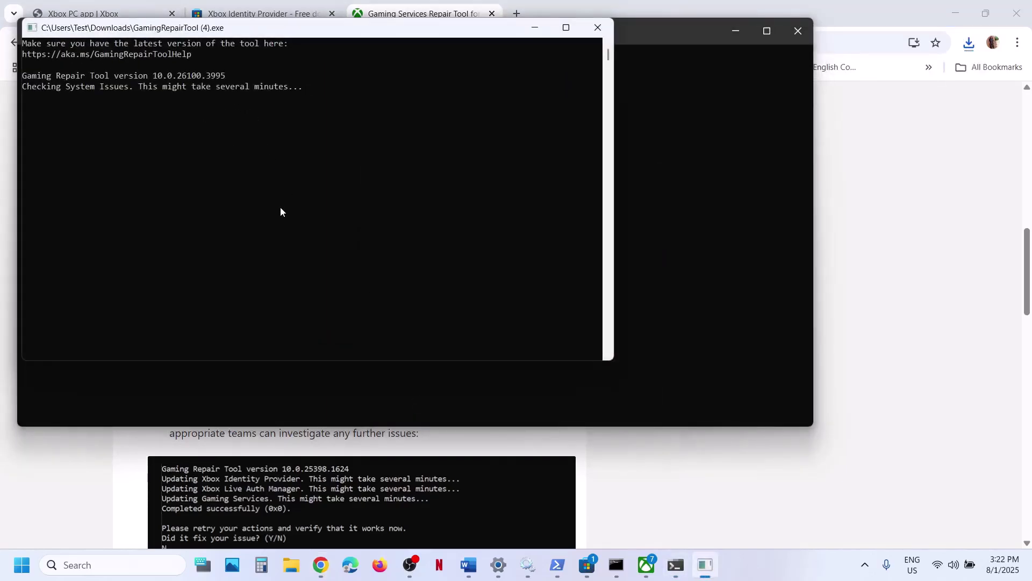
# Keep the Gaming Repair Tool console running until it reports Completed successfully (0x0).
pyautogui.click(305, 206)
pyautogui.rightClick(307, 205)
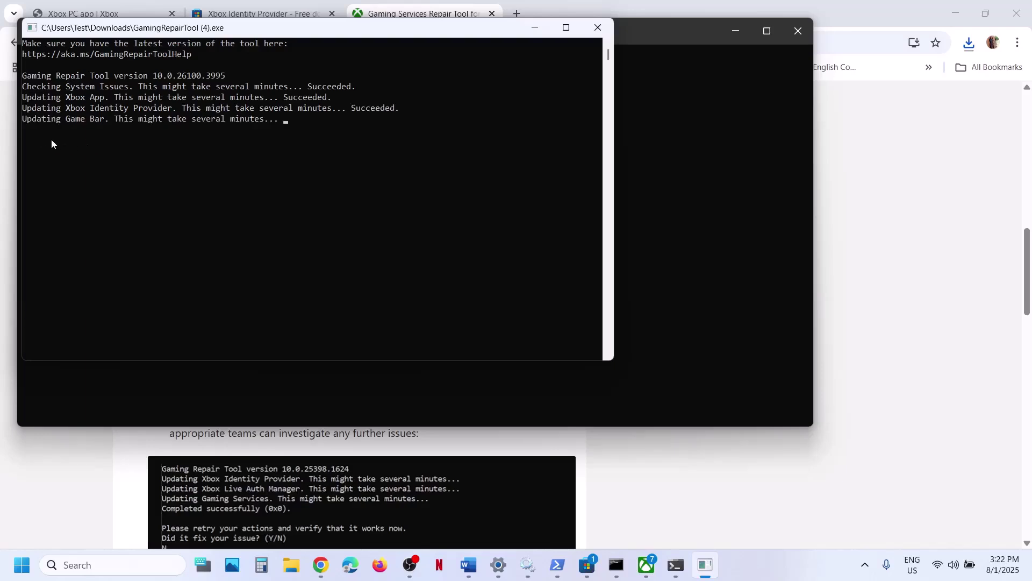
pyautogui.click(154, 162)
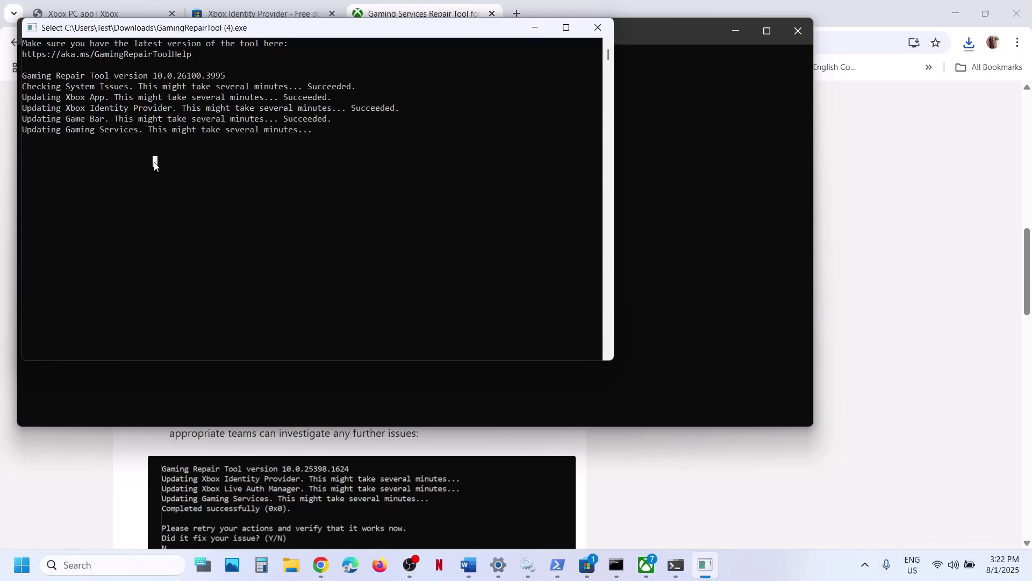
pyautogui.rightClick(154, 162)
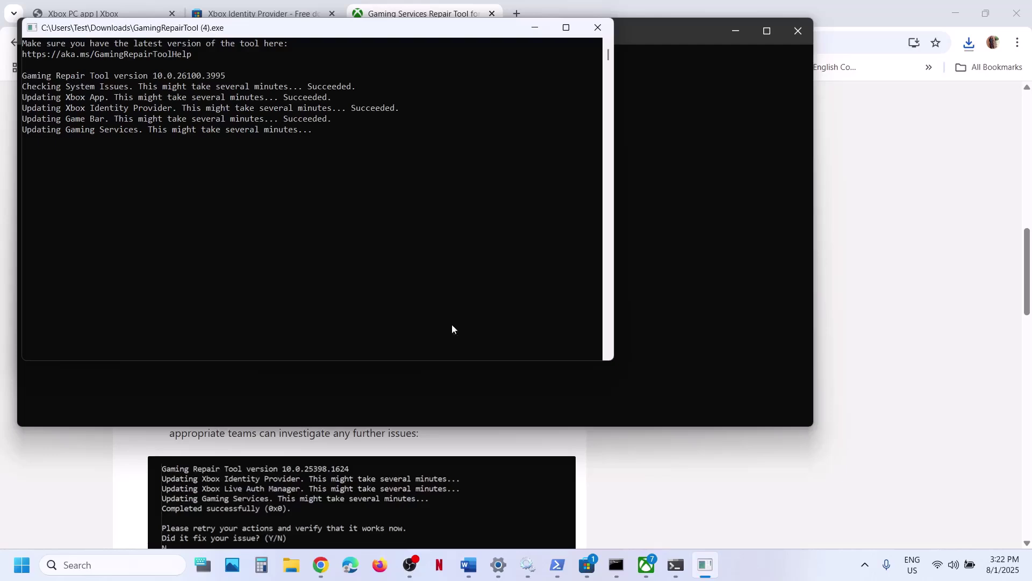
pyautogui.click(589, 566)
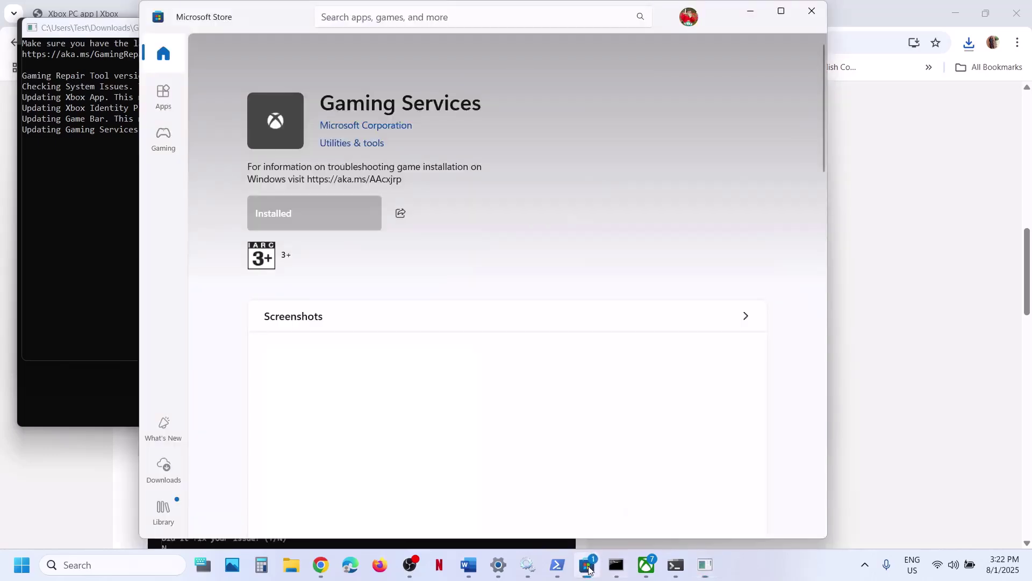
pyautogui.click(588, 566)
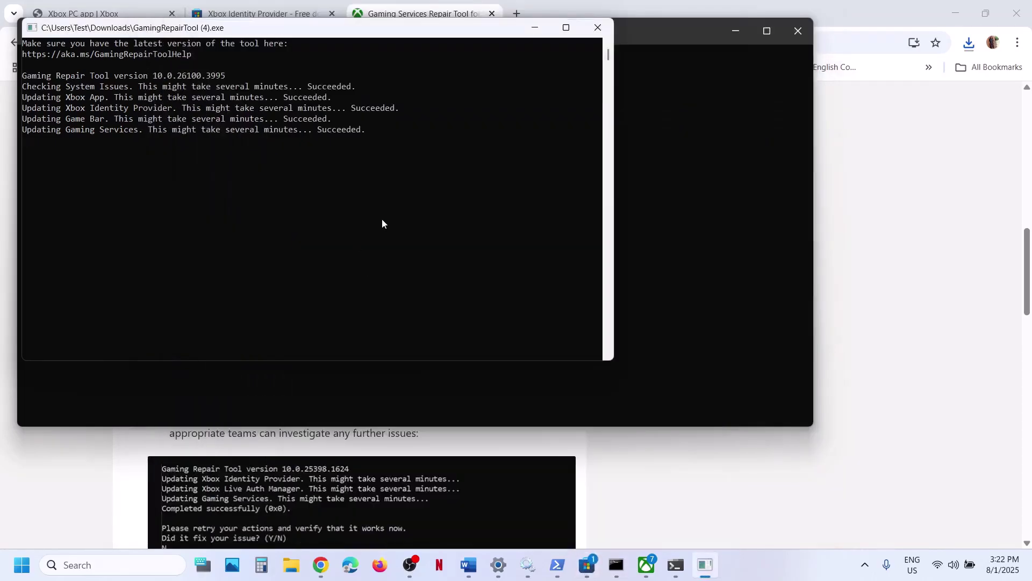
pyautogui.click(343, 215)
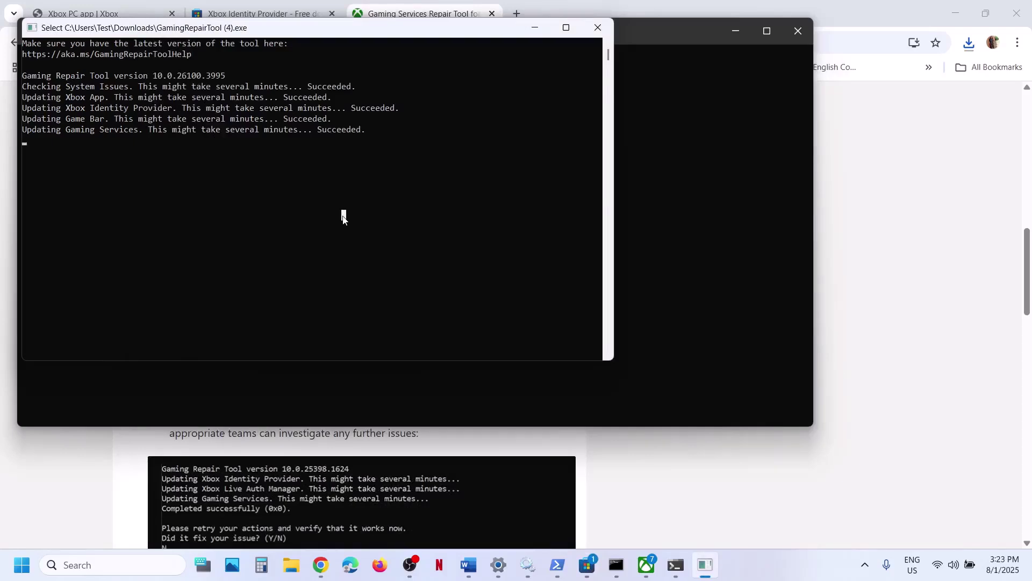
pyautogui.press('Escape')
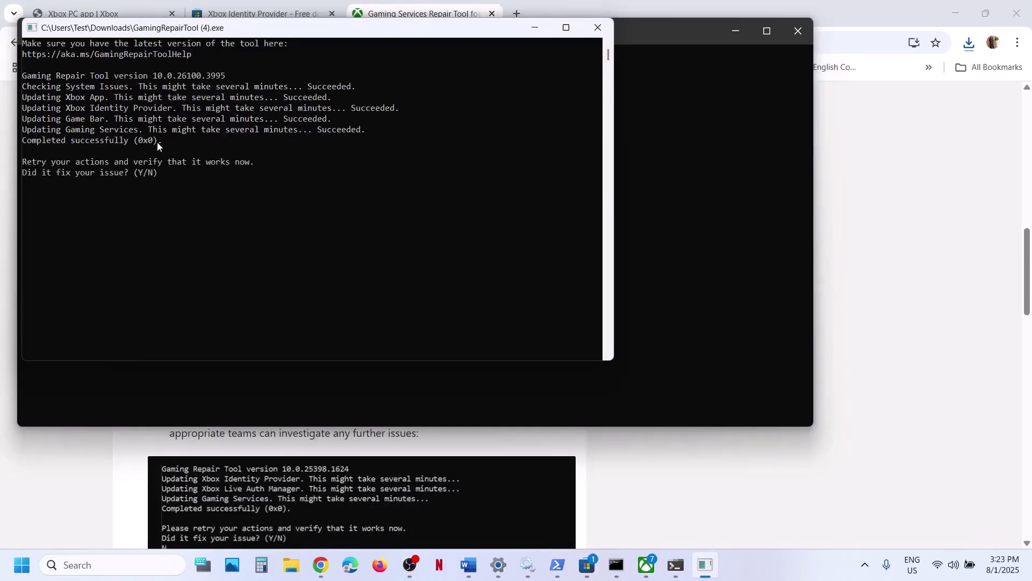
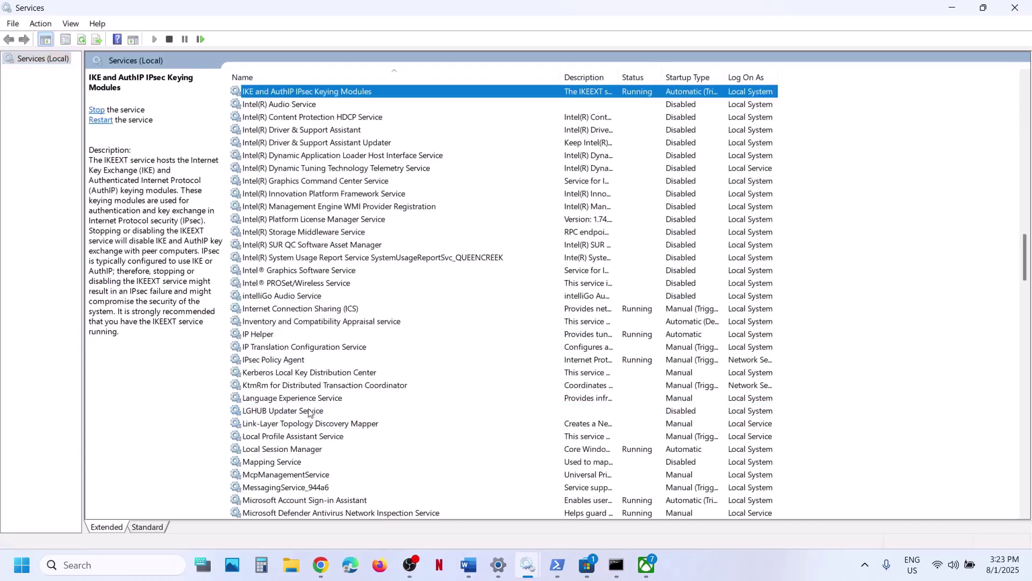
# Set the IP Helper service's startup type to Automatic.
pyautogui.doubleClick(285, 335)
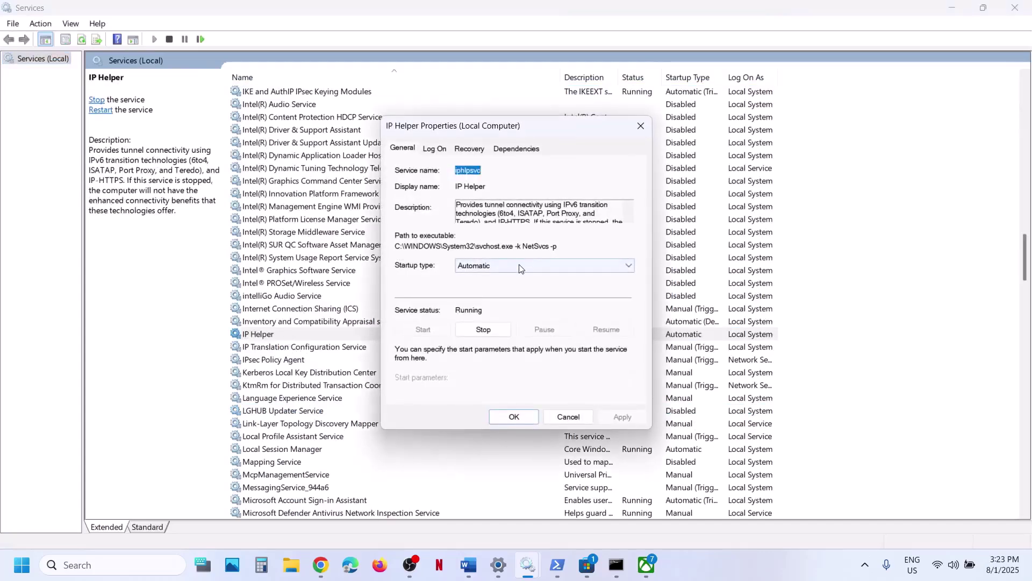
pyautogui.click(519, 266)
pyautogui.click(503, 286)
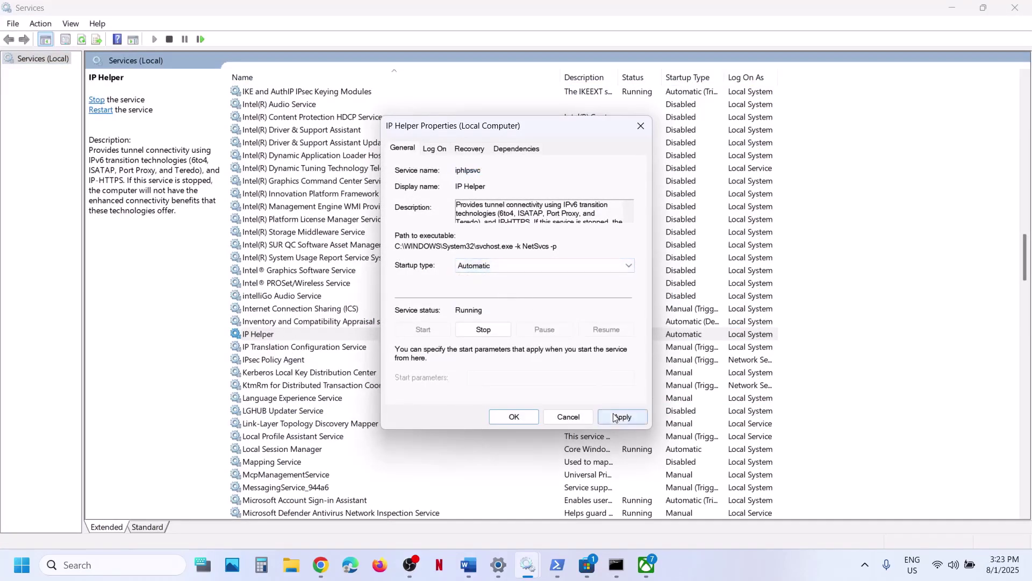
pyautogui.click(622, 416)
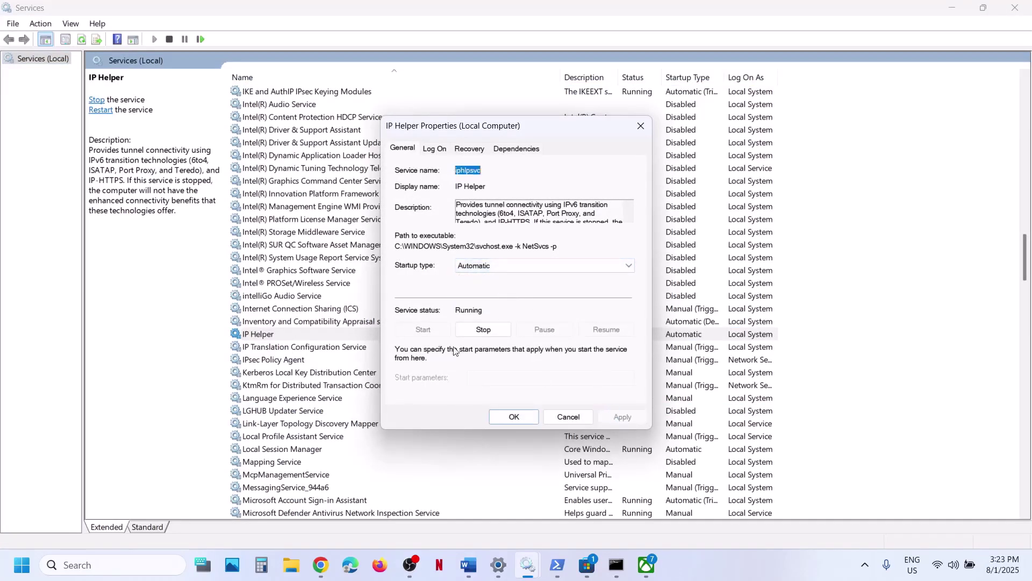
pyautogui.click(518, 424)
# Set Xbox Accessory Management Service's startup type to Automatic.
pyautogui.click(363, 449)
pyautogui.press('x')
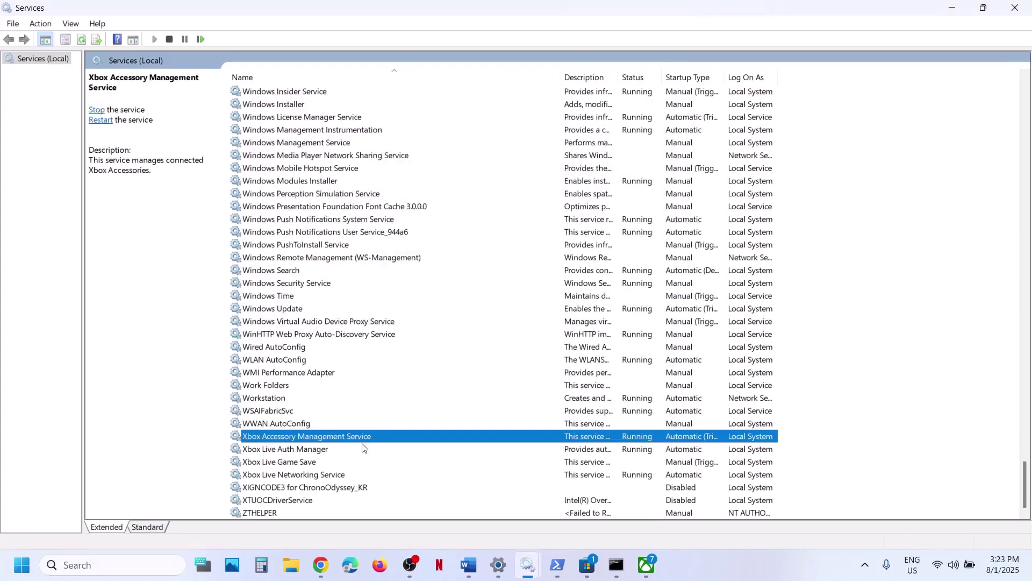
pyautogui.doubleClick(282, 437)
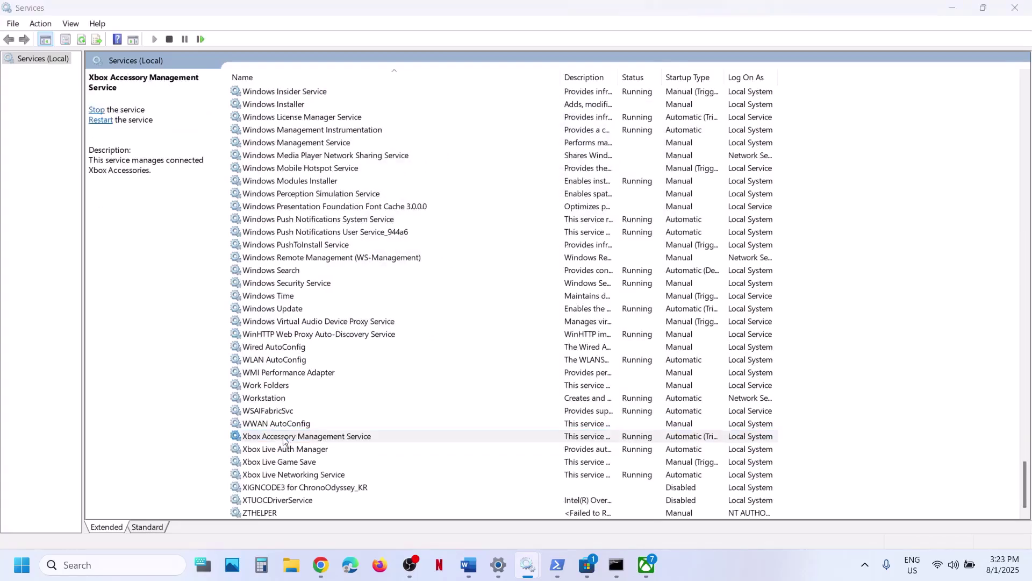
pyautogui.click(486, 268)
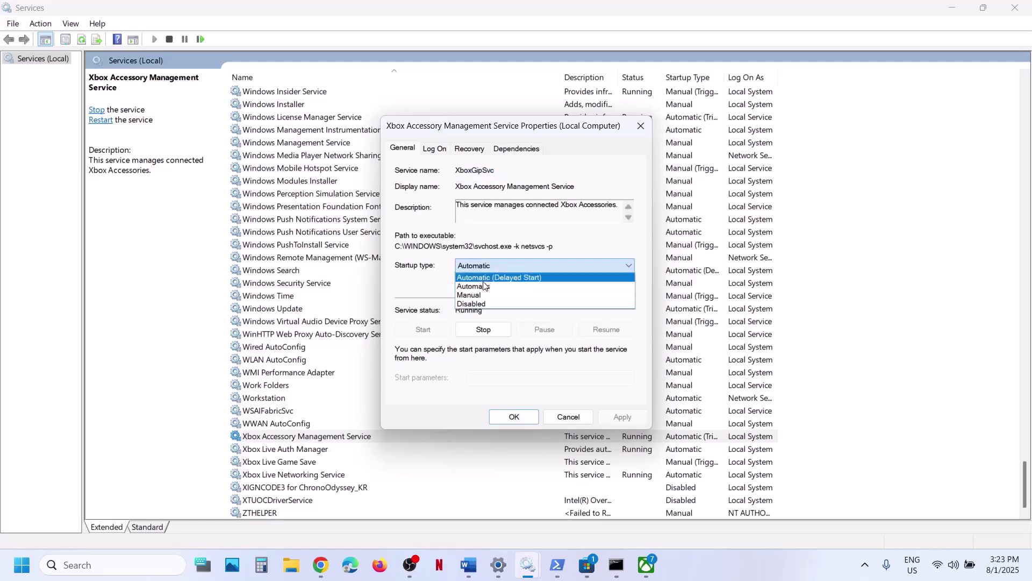
pyautogui.click(499, 286)
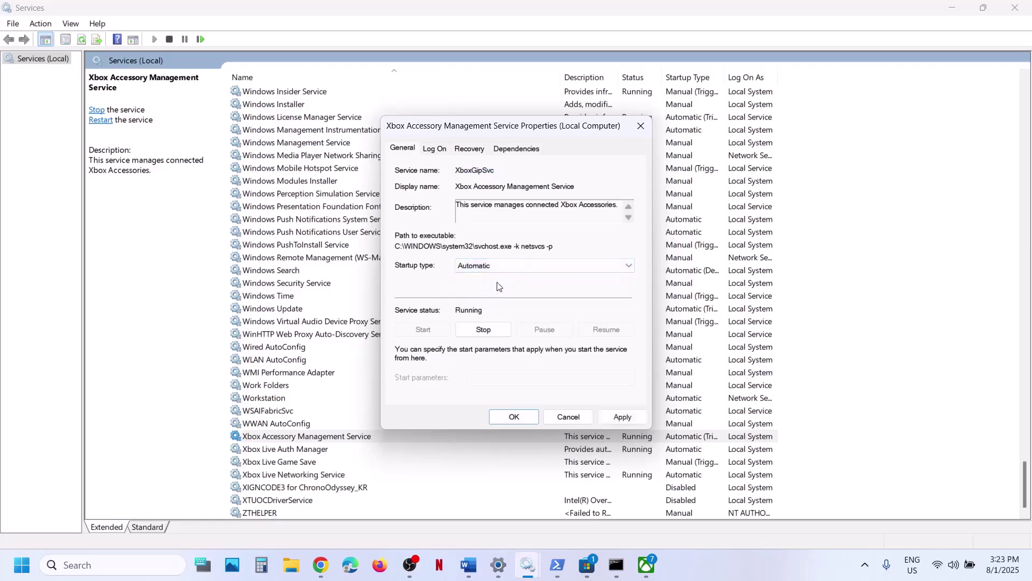
pyautogui.click(632, 419)
pyautogui.click(509, 415)
# Set Xbox Live Auth Manager's startup type to Automatic.
pyautogui.doubleClick(303, 451)
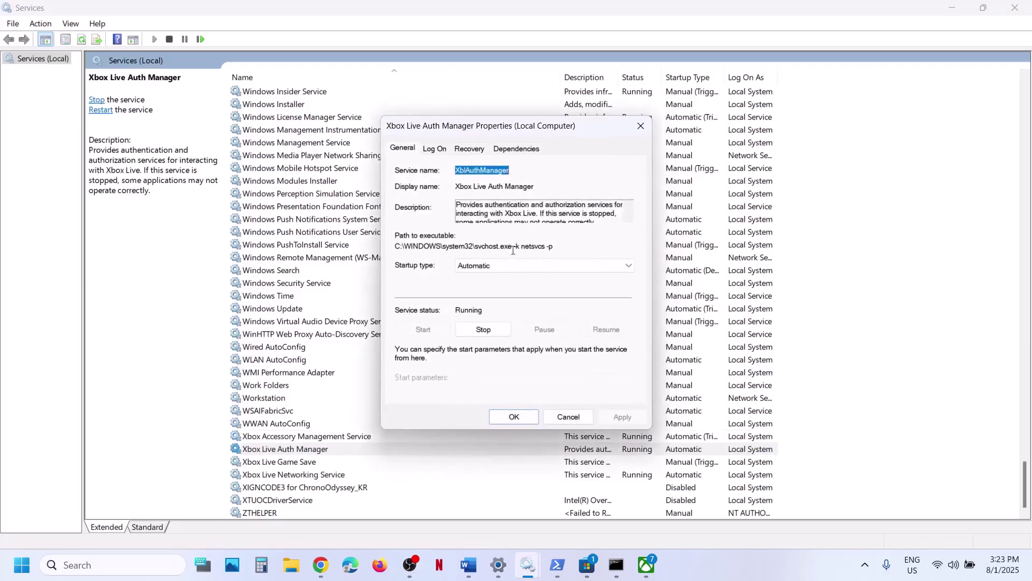
pyautogui.click(495, 266)
pyautogui.click(489, 286)
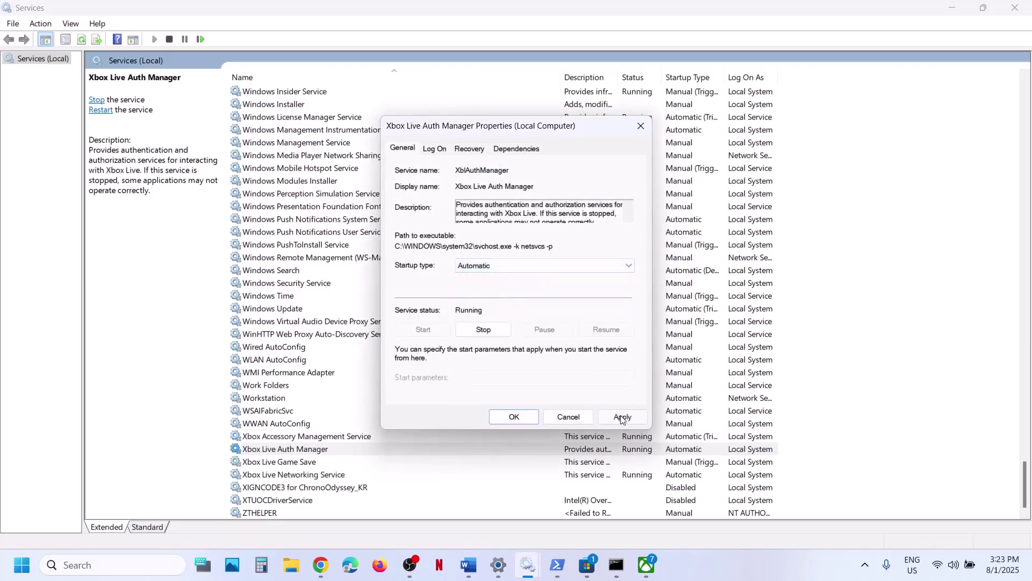
pyautogui.click(623, 417)
pyautogui.click(514, 417)
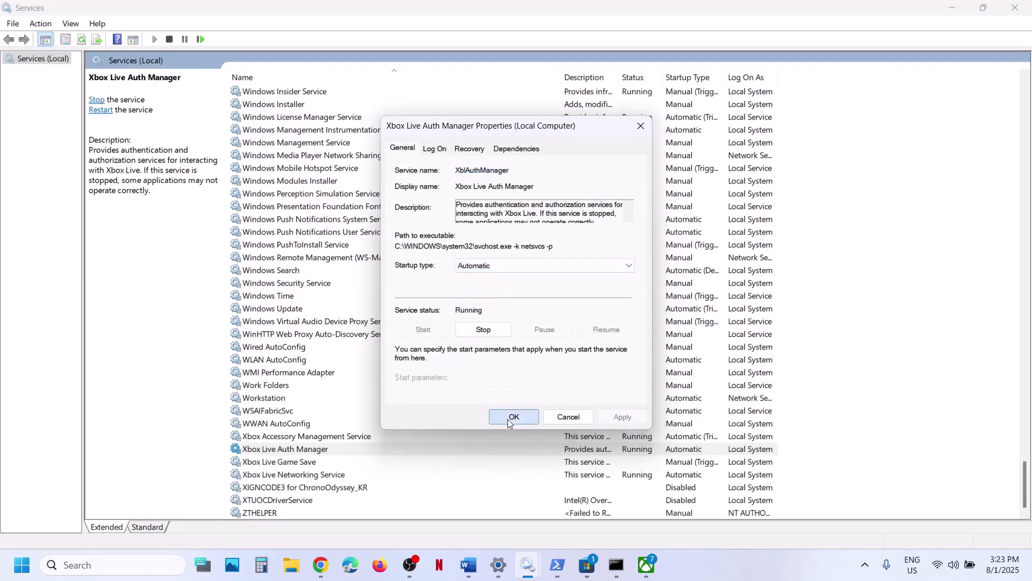
# Change Xbox Live Game Save from Manual to Automatic startup and start the service.
pyautogui.doubleClick(290, 464)
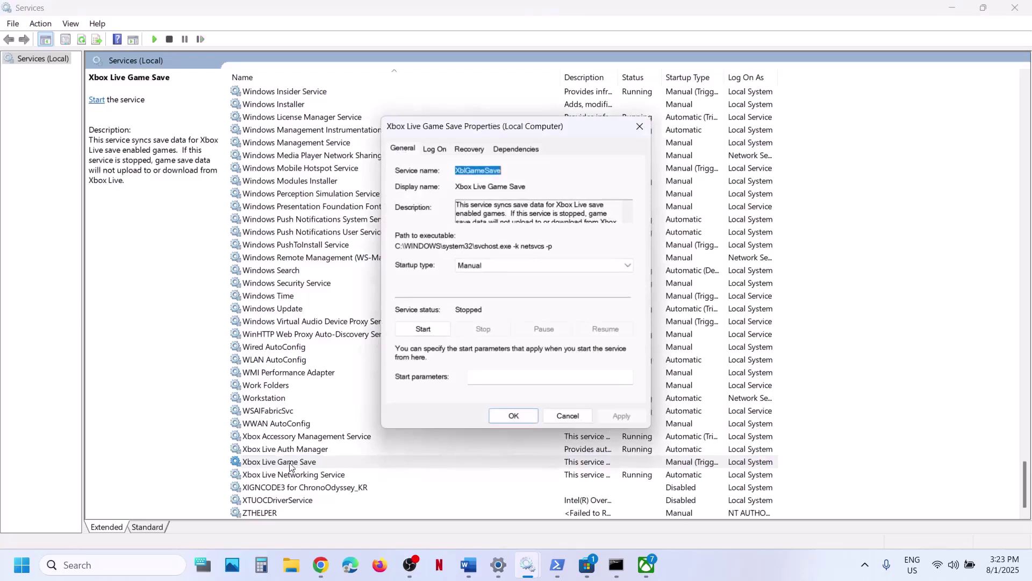
pyautogui.click(485, 265)
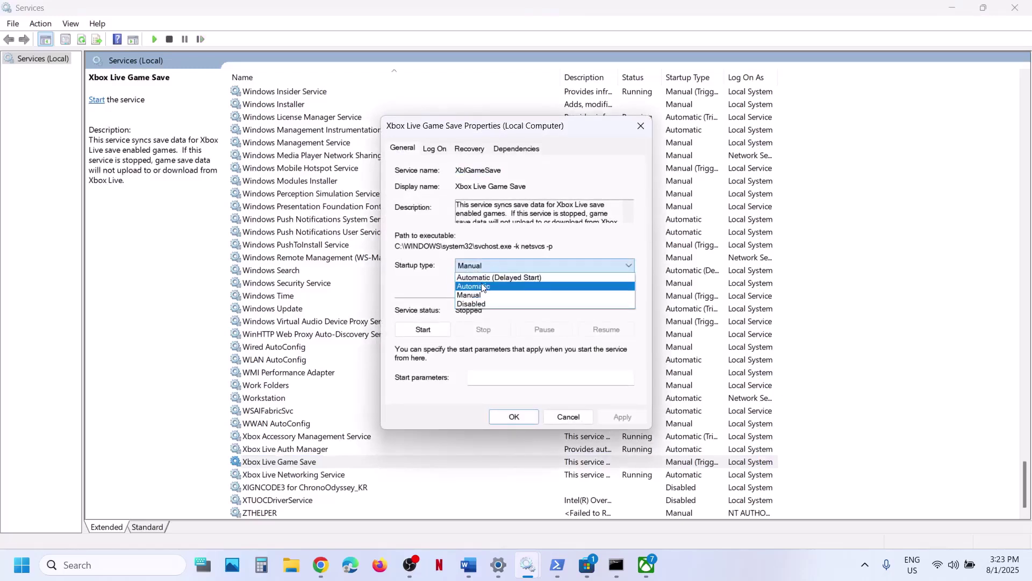
pyautogui.click(483, 285)
pyautogui.click(612, 415)
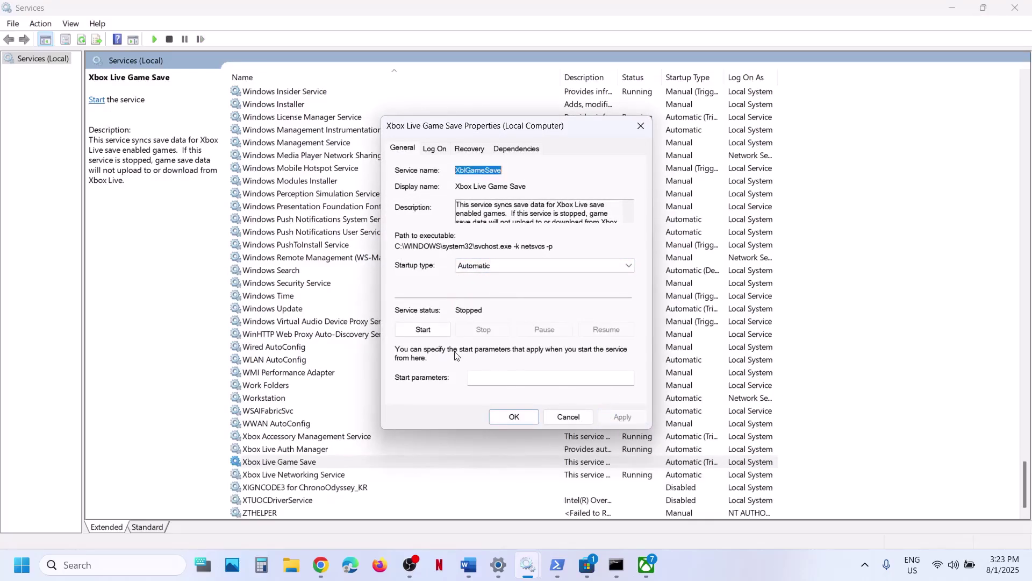
pyautogui.click(429, 331)
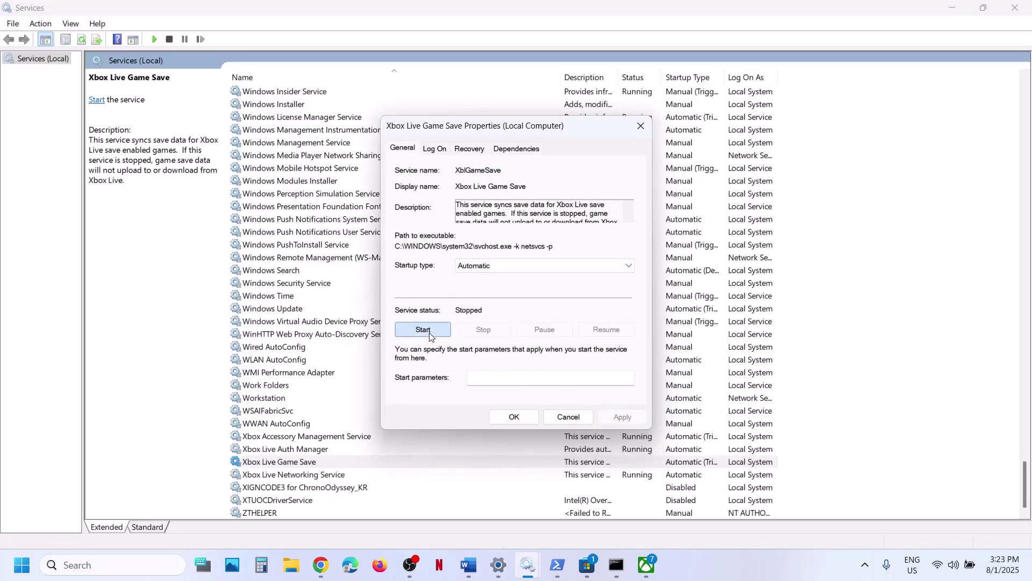
pyautogui.click(511, 416)
# Set Xbox Live Networking Service's startup type to Automatic.
pyautogui.doubleClick(299, 475)
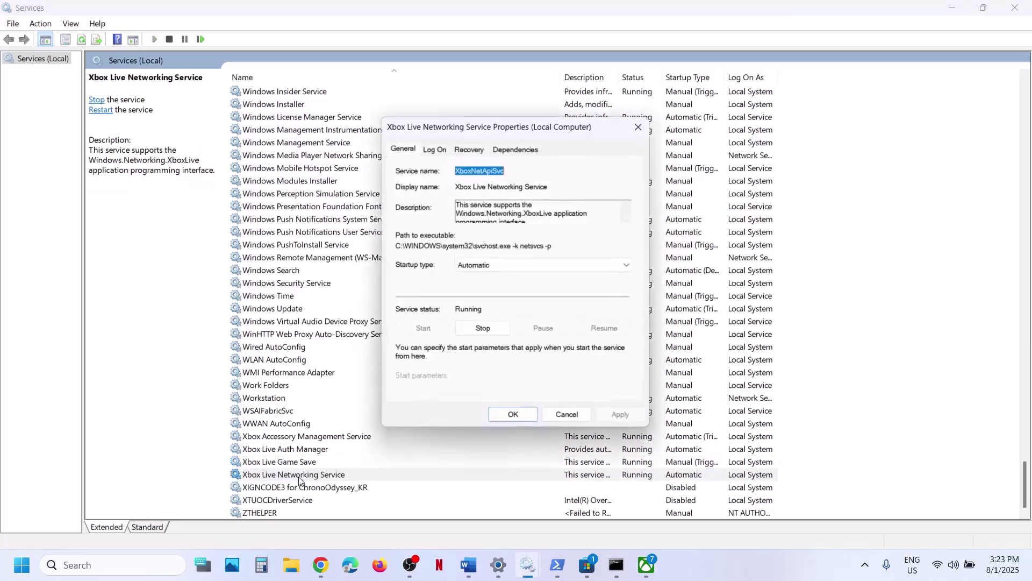
pyautogui.click(474, 268)
pyautogui.click(476, 286)
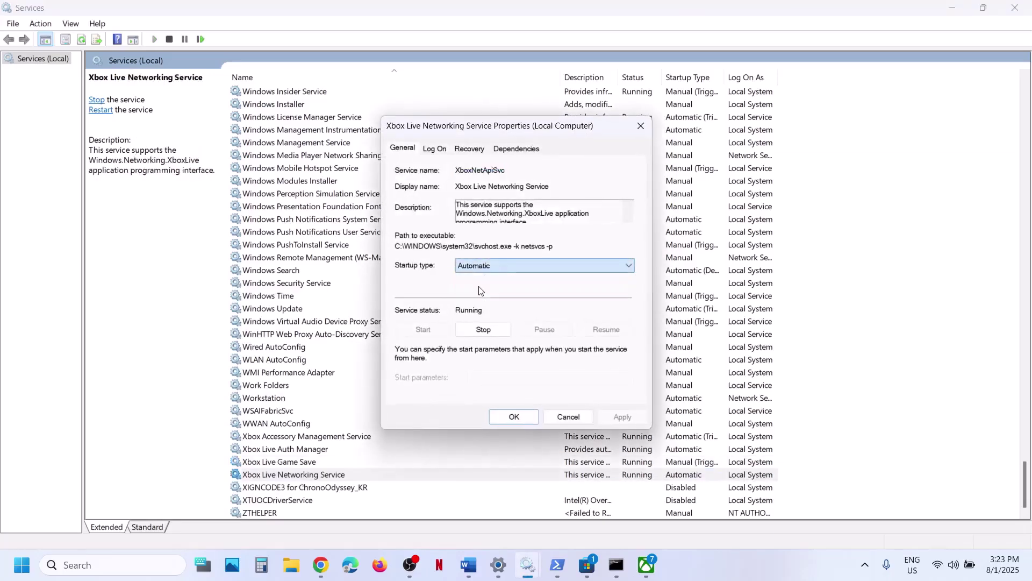
pyautogui.click(614, 416)
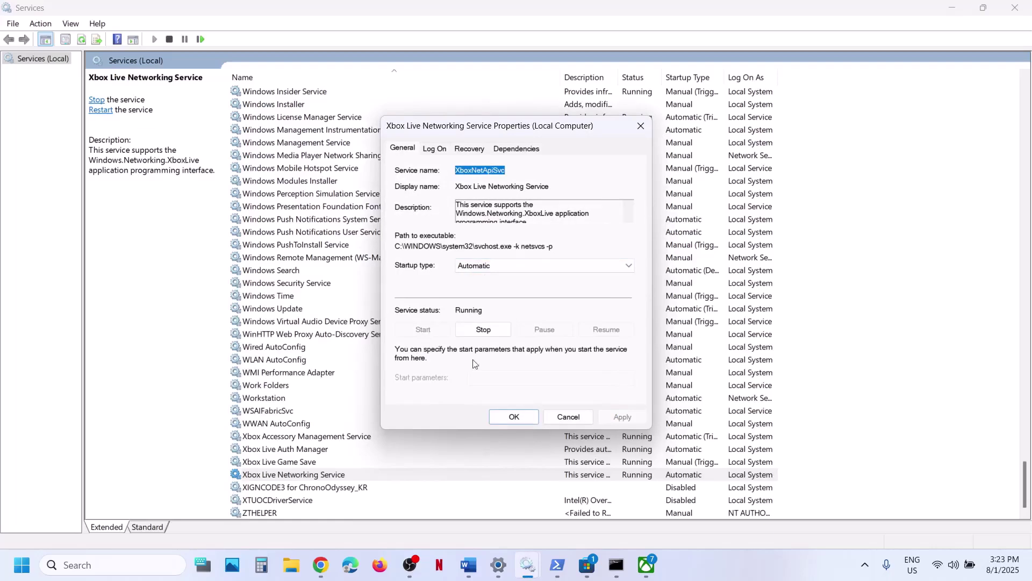
pyautogui.click(512, 417)
# Set the Windows Update service's startup type to Automatic.
pyautogui.click(299, 311)
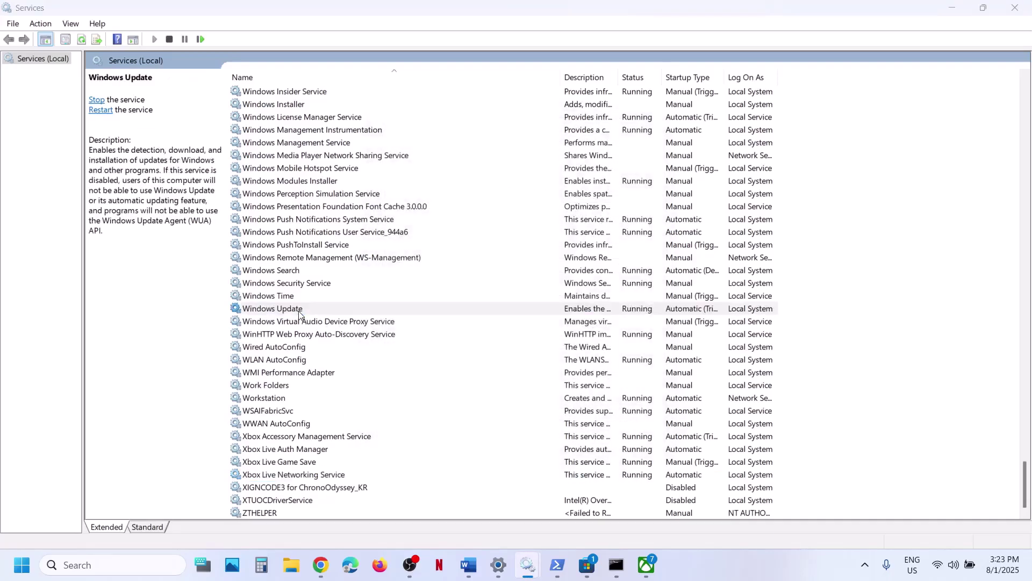
pyautogui.doubleClick(300, 312)
pyautogui.click(491, 264)
pyautogui.click(491, 291)
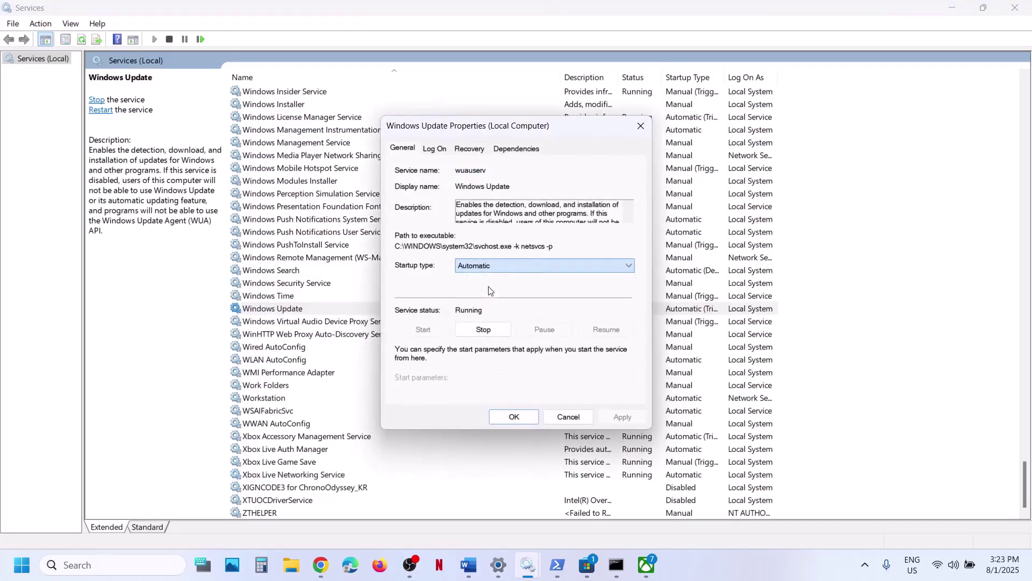
pyautogui.click(622, 417)
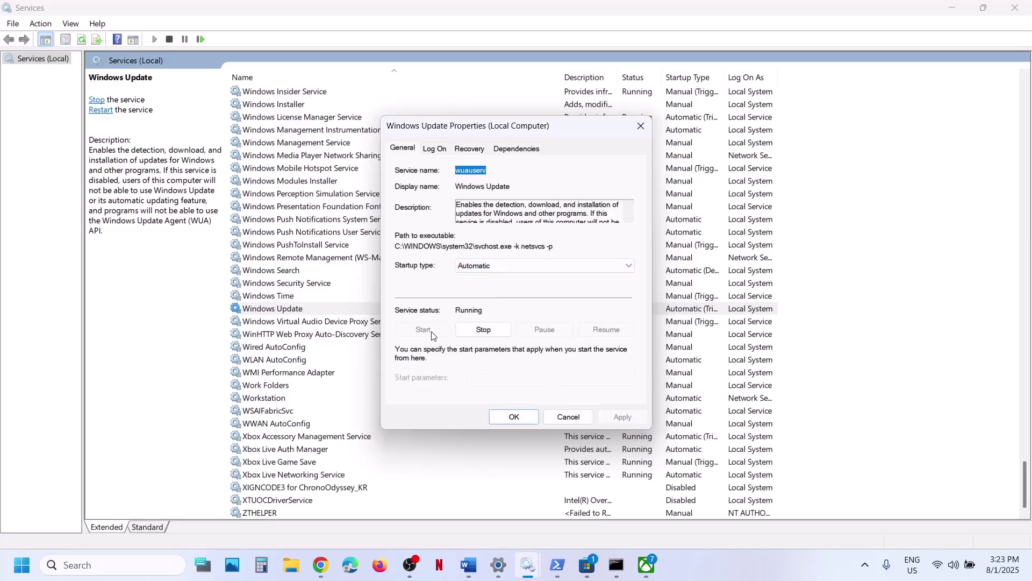
pyautogui.click(514, 417)
# Restart both Gaming Services entries.
pyautogui.press('g')
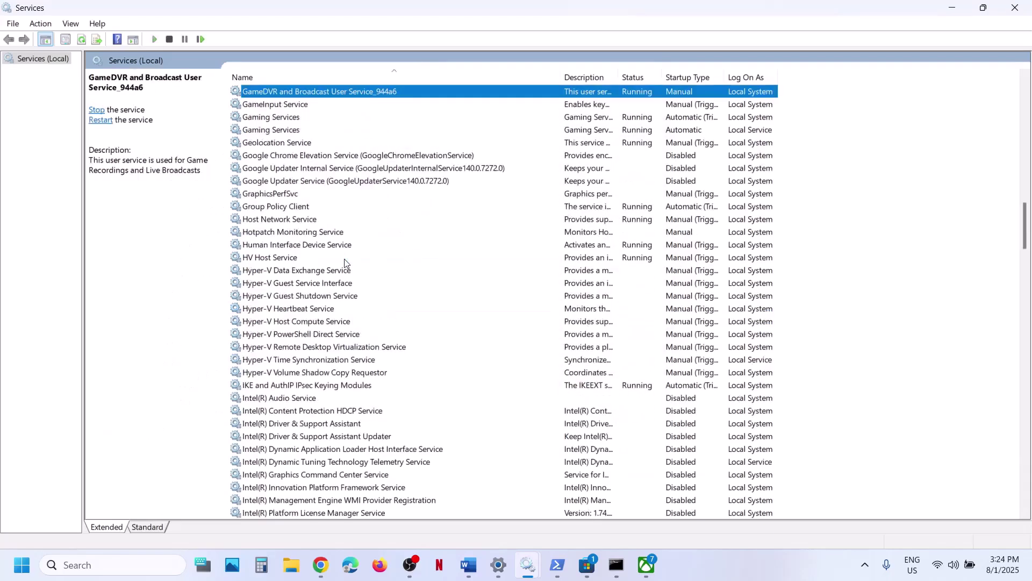
pyautogui.scroll(4, 345, 263)
pyautogui.click(274, 271)
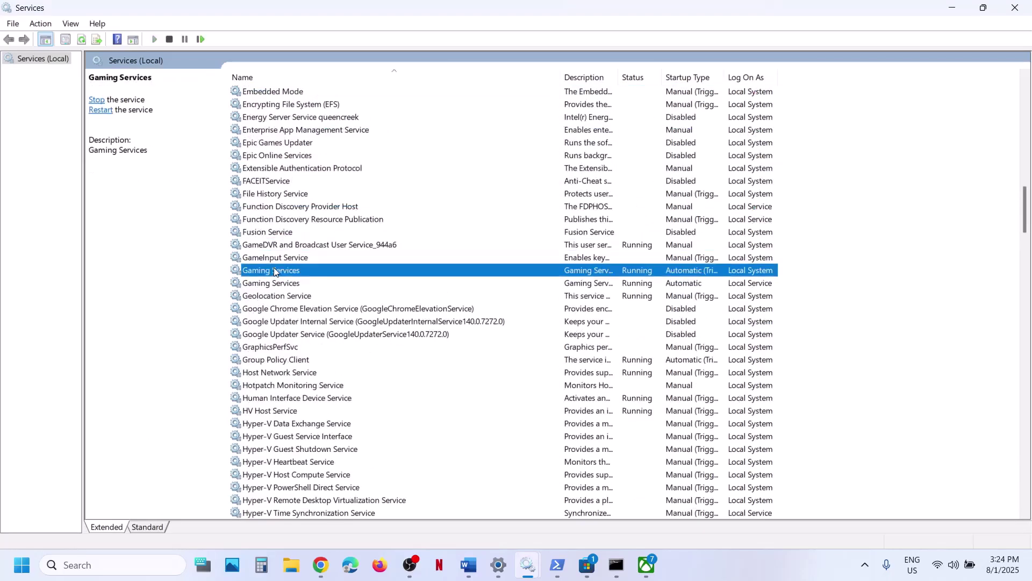
pyautogui.rightClick(304, 273)
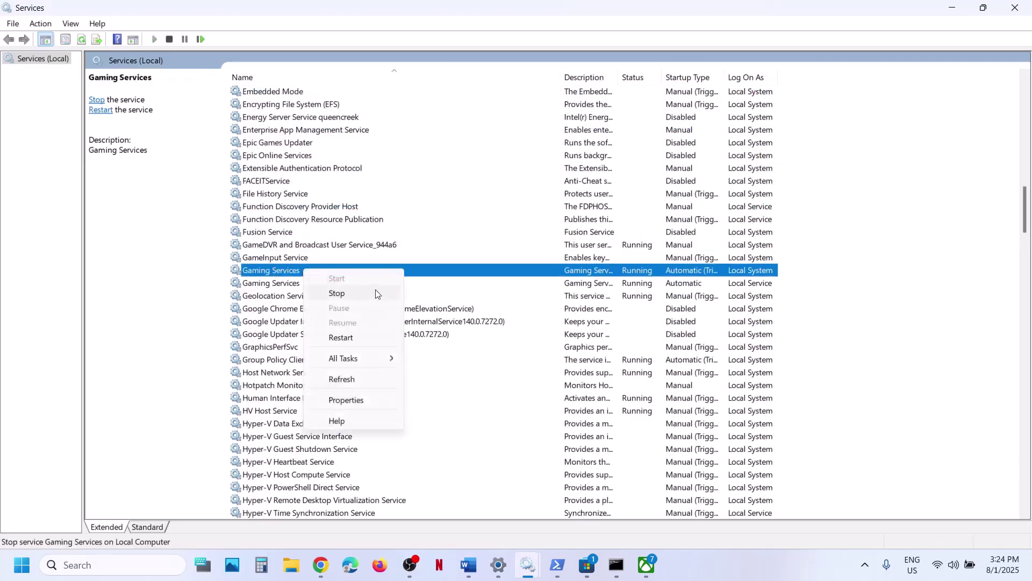
pyautogui.click(348, 338)
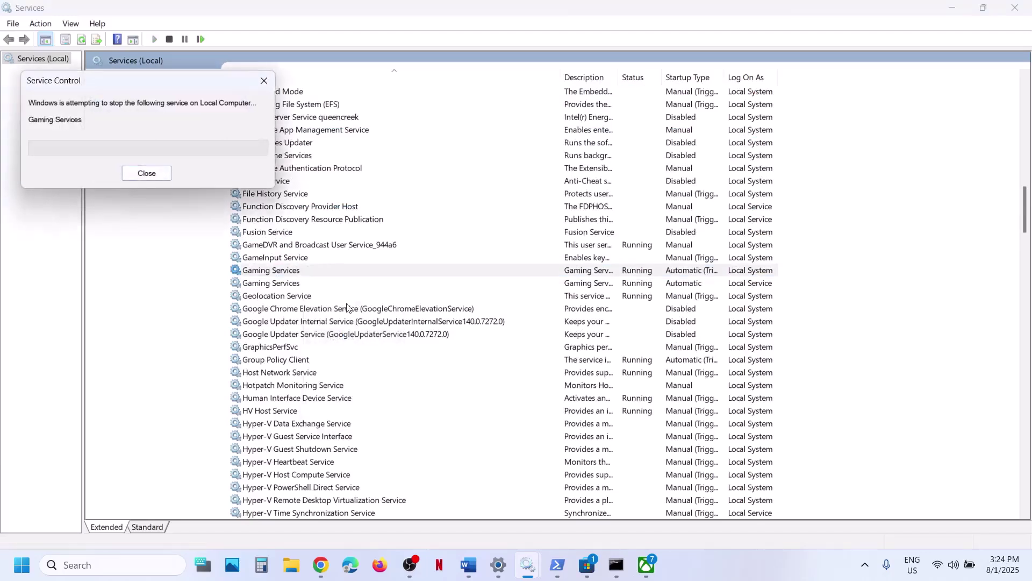
pyautogui.rightClick(291, 285)
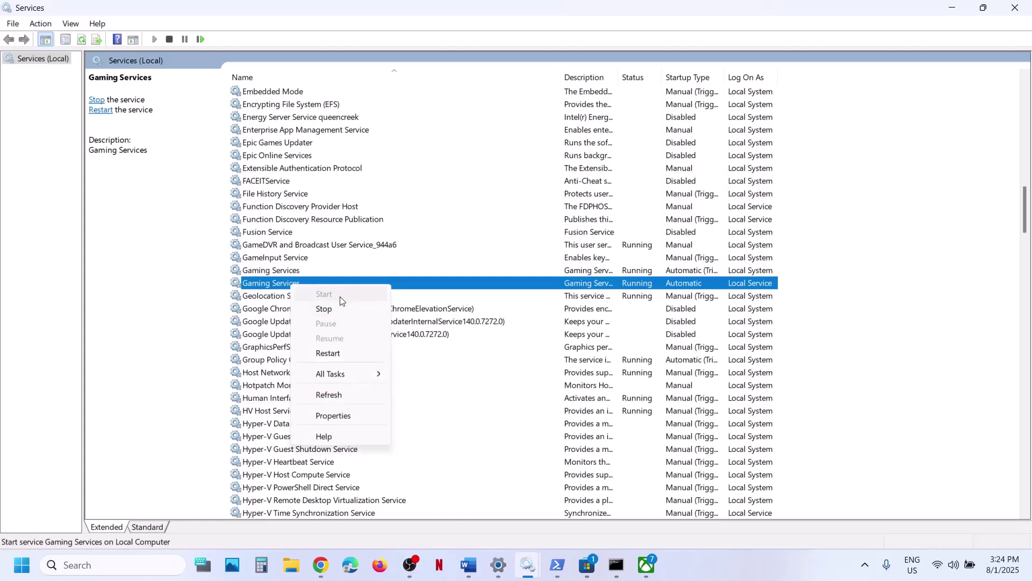
pyautogui.click(333, 354)
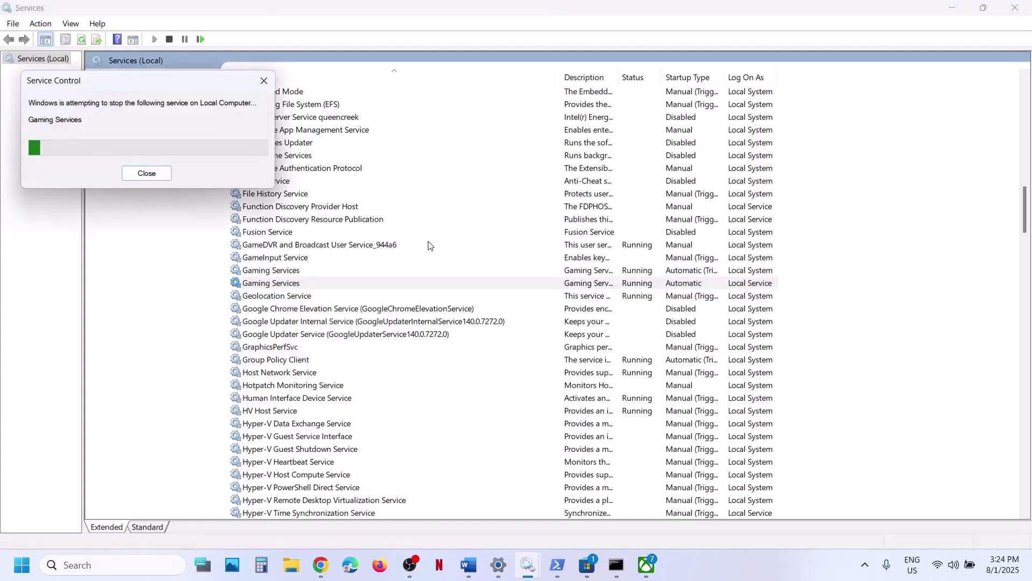
# Keep Microsoft Store Install Service's startup type at Automatic and confirm.
pyautogui.click(363, 243)
pyautogui.press('m')
pyautogui.doubleClick(319, 297)
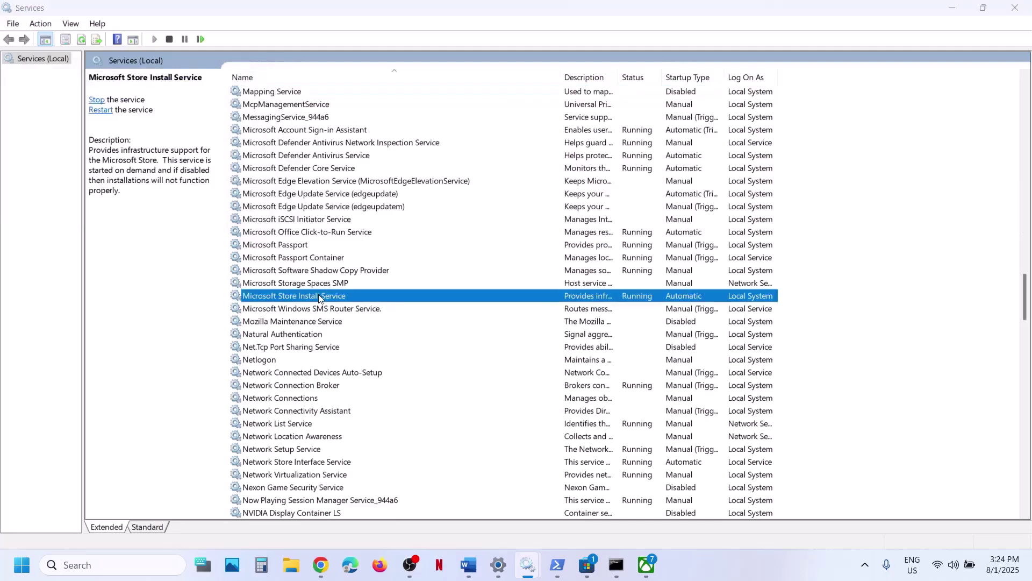
pyautogui.click(489, 265)
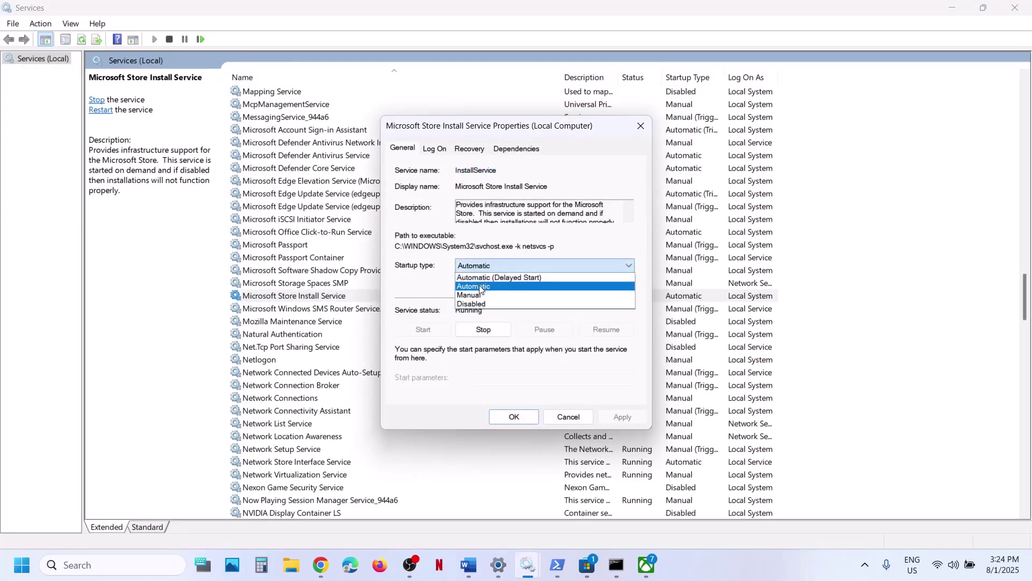
pyautogui.click(481, 287)
pyautogui.press('Tab')
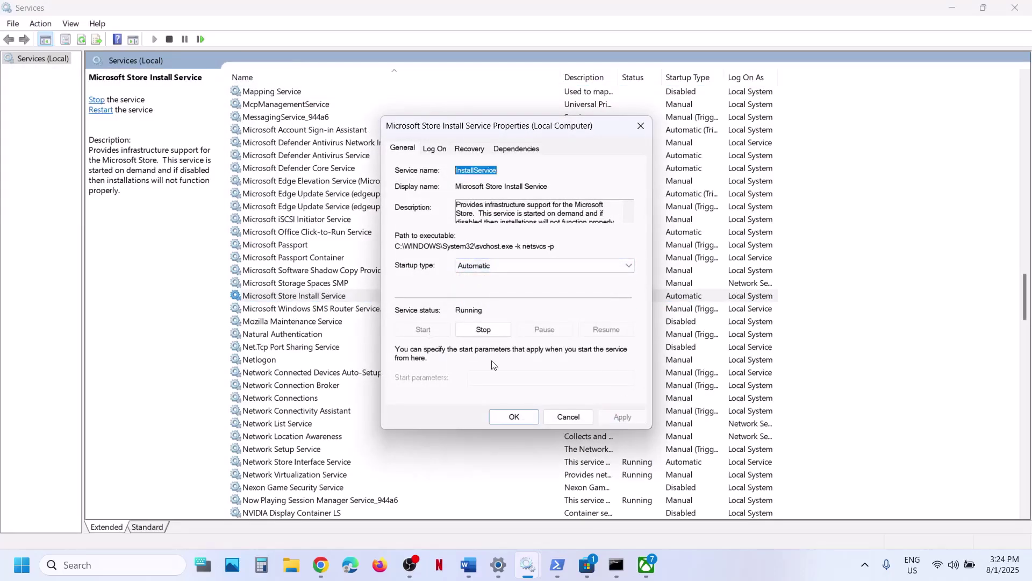
pyautogui.click(513, 417)
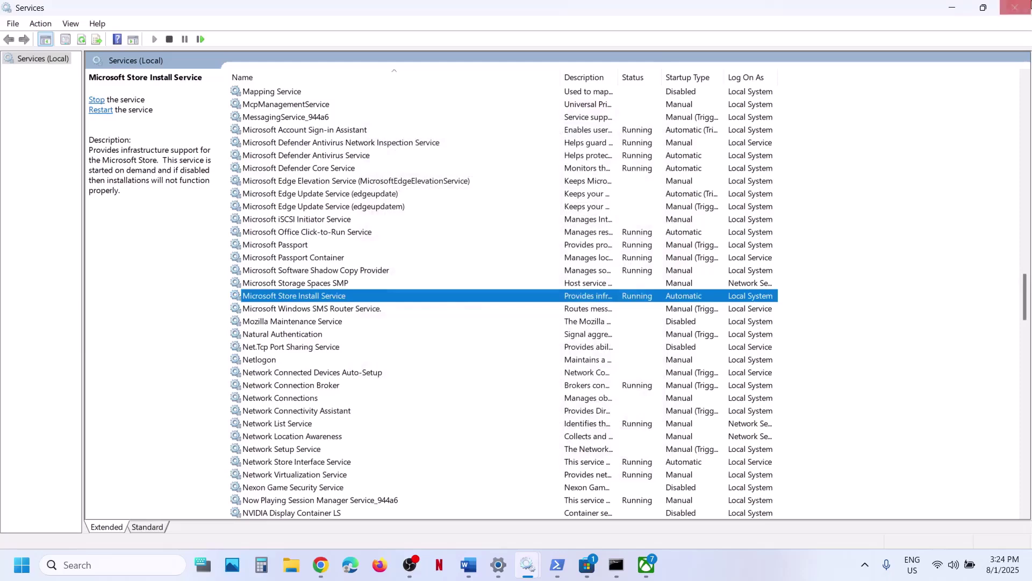
# Close the Services window and switch to the Windows Update settings page.
pyautogui.click(1015, 8)
pyautogui.scroll(-5, 457, 315)
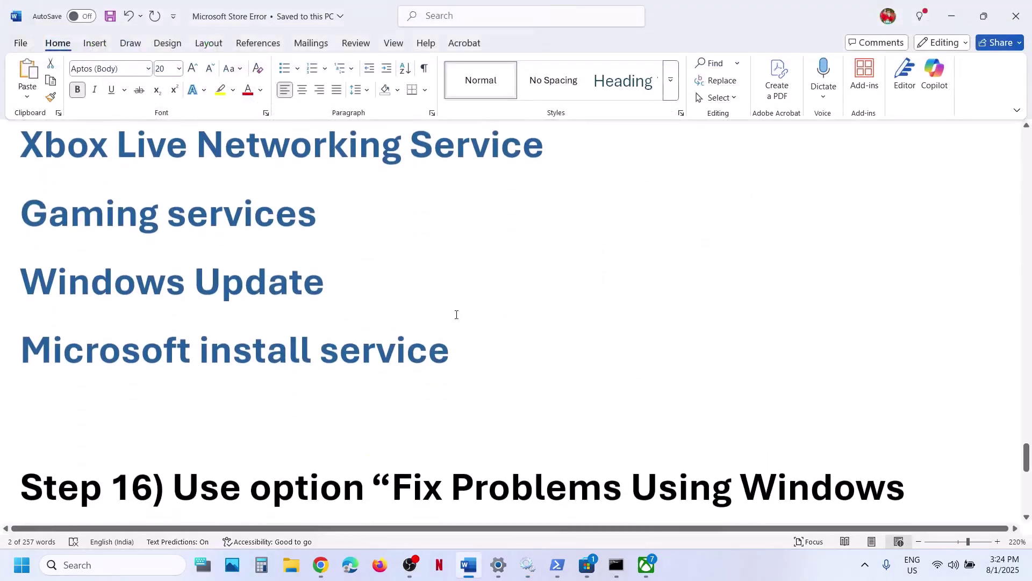
pyautogui.scroll(-3, 457, 314)
pyautogui.moveTo(400, 301); pyautogui.dragTo(246, 338)
pyautogui.hotkey('alt', 'Tab')
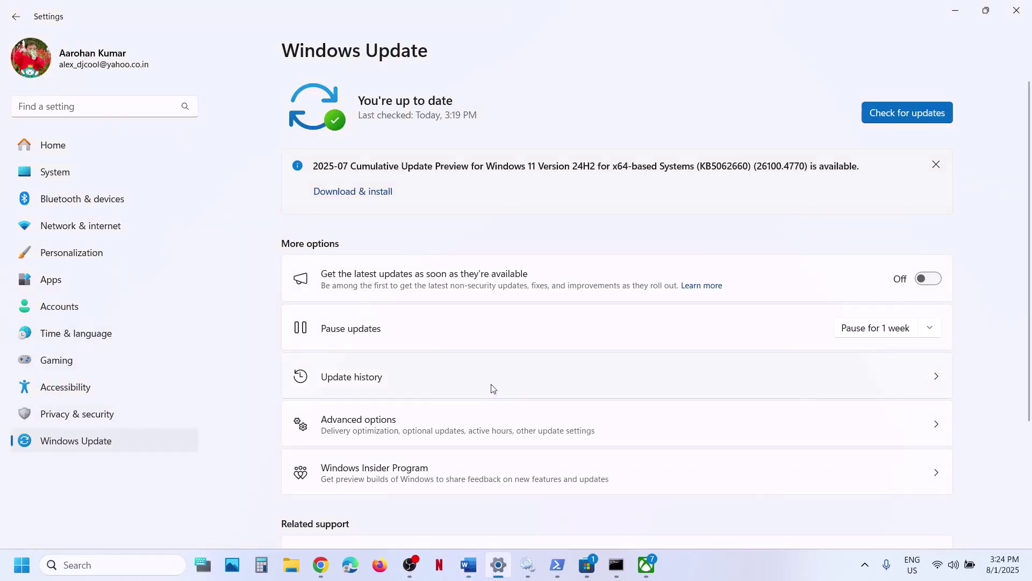
# Go from Windows Update Advanced options to Recovery, then show Microsoft Store's Home page.
pyautogui.scroll(-3, 482, 389)
pyautogui.click(375, 271)
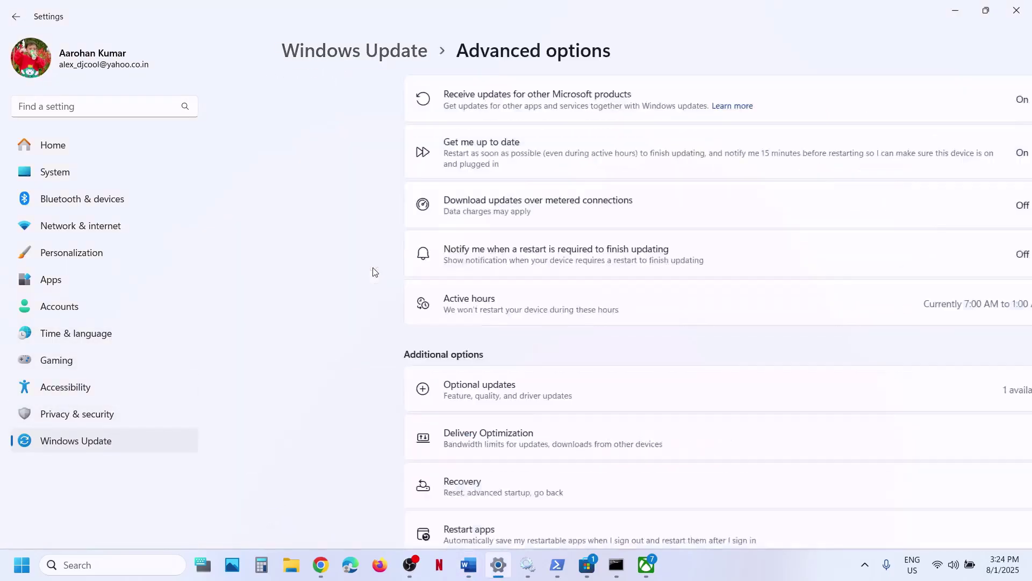
pyautogui.scroll(-3, 518, 291)
pyautogui.click(364, 393)
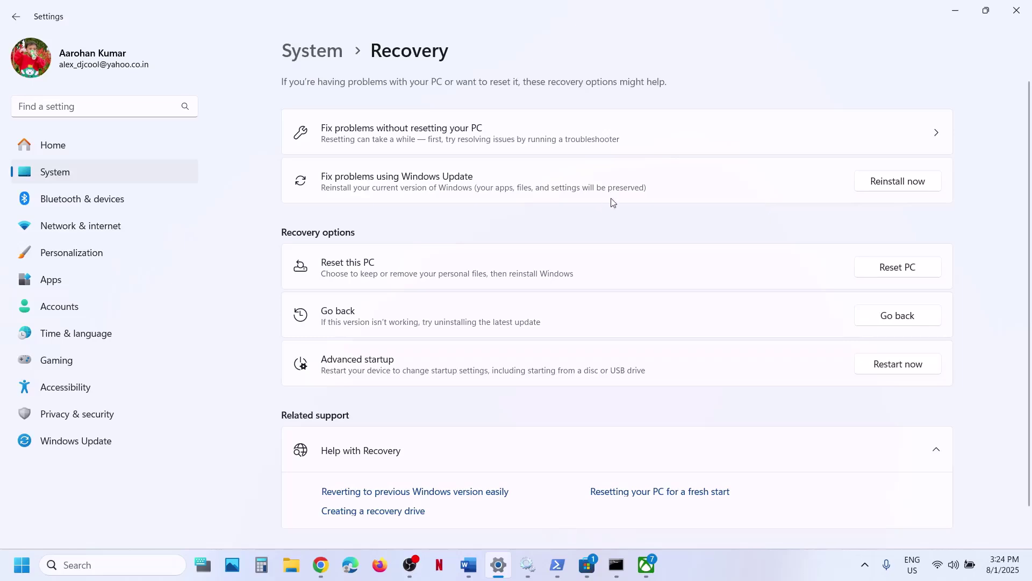
pyautogui.click(589, 566)
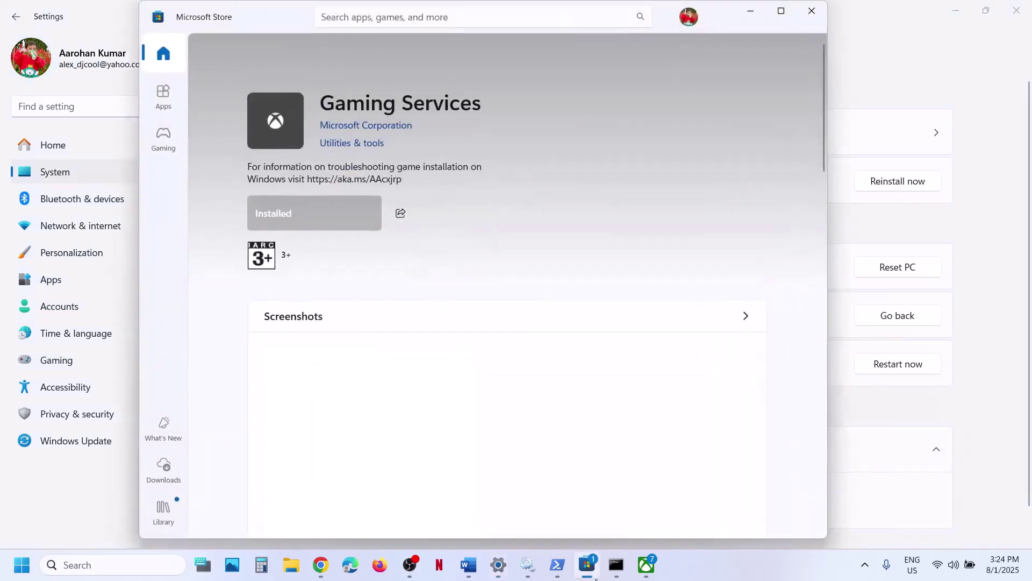
pyautogui.click(168, 68)
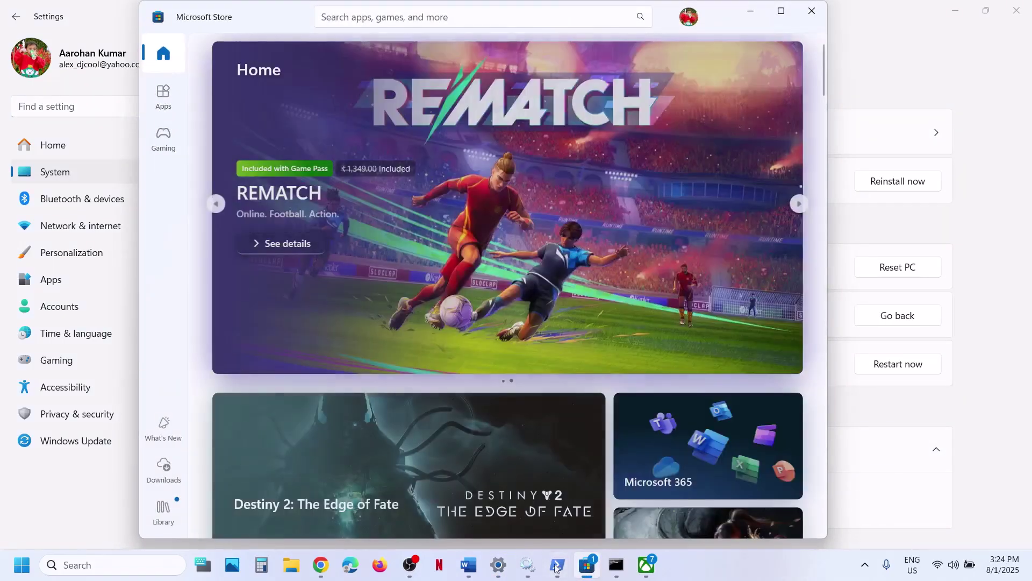
# Select the Step 17 Windows 11 download URL in the Microsoft Store Error document, then go to Chrome.
pyautogui.click(467, 569)
pyautogui.scroll(-5, 380, 373)
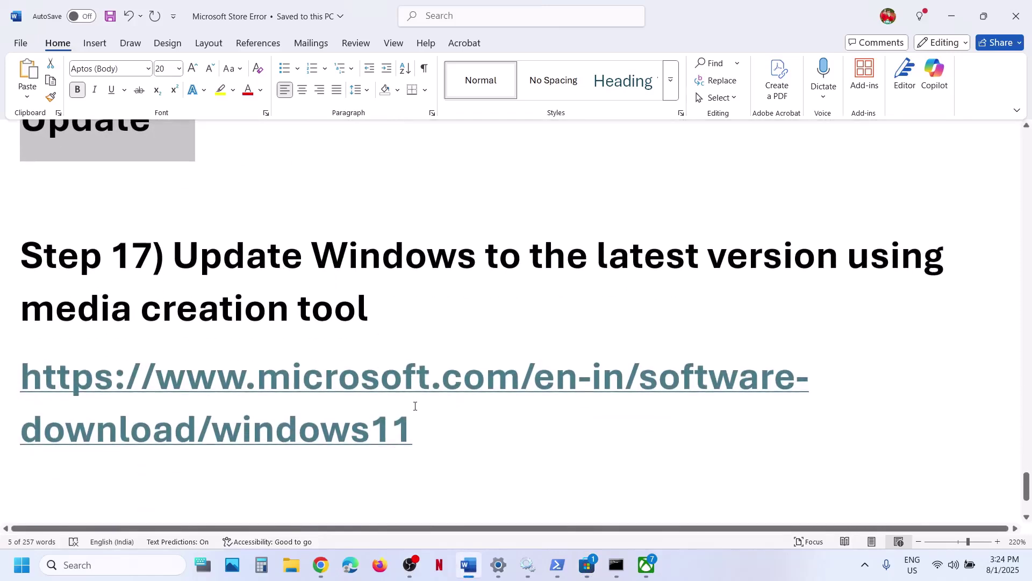
pyautogui.moveTo(417, 411); pyautogui.dragTo(20, 371)
pyautogui.hotkey('ctrl', 'c')
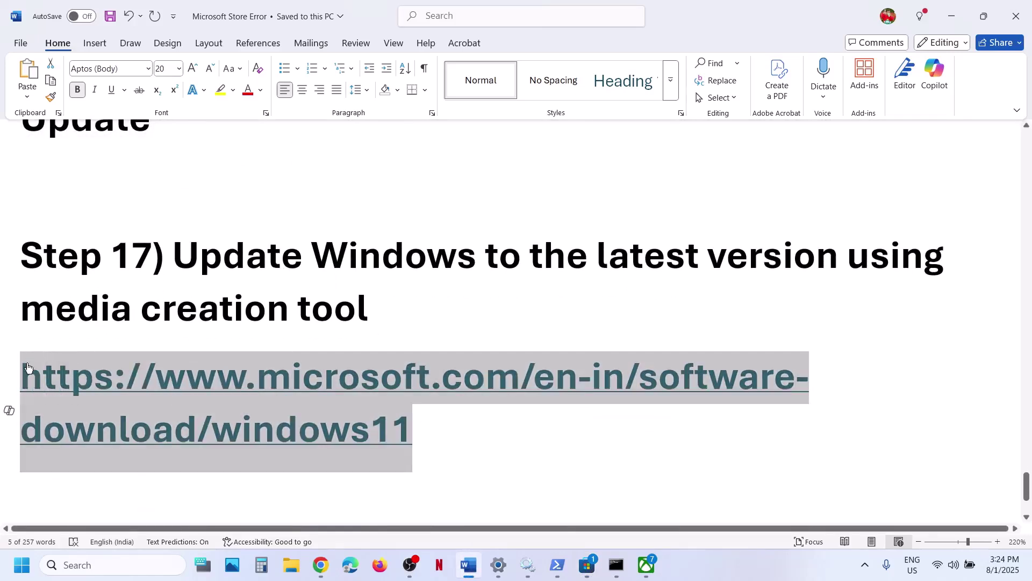
pyautogui.click(321, 565)
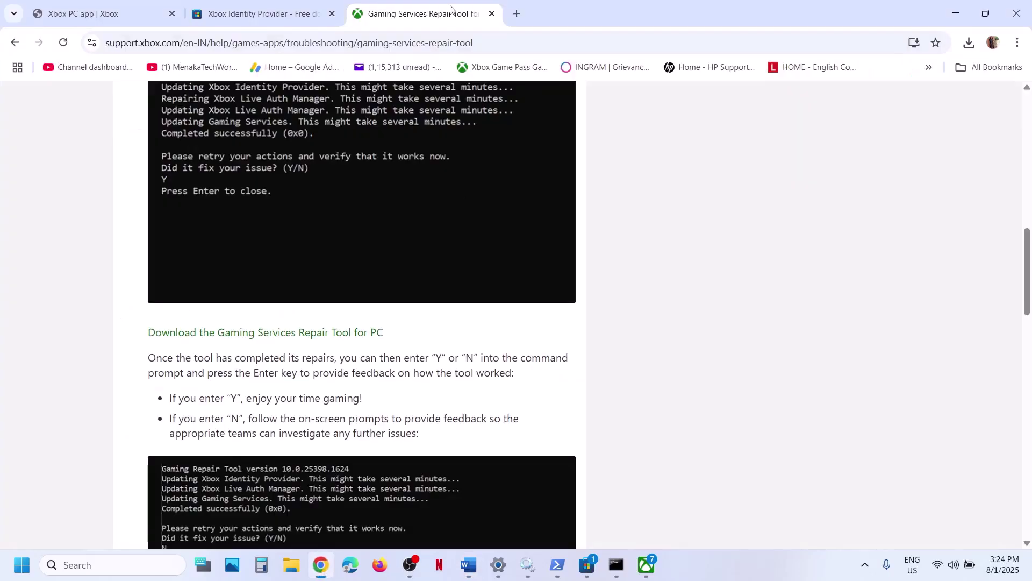
# Load the pasted Windows 11 download page in a new tab and download mediacreationtool.exe (10.5 MB).
pyautogui.click(518, 14)
pyautogui.hotkey('ctrl', 'v')
pyautogui.press('Return')
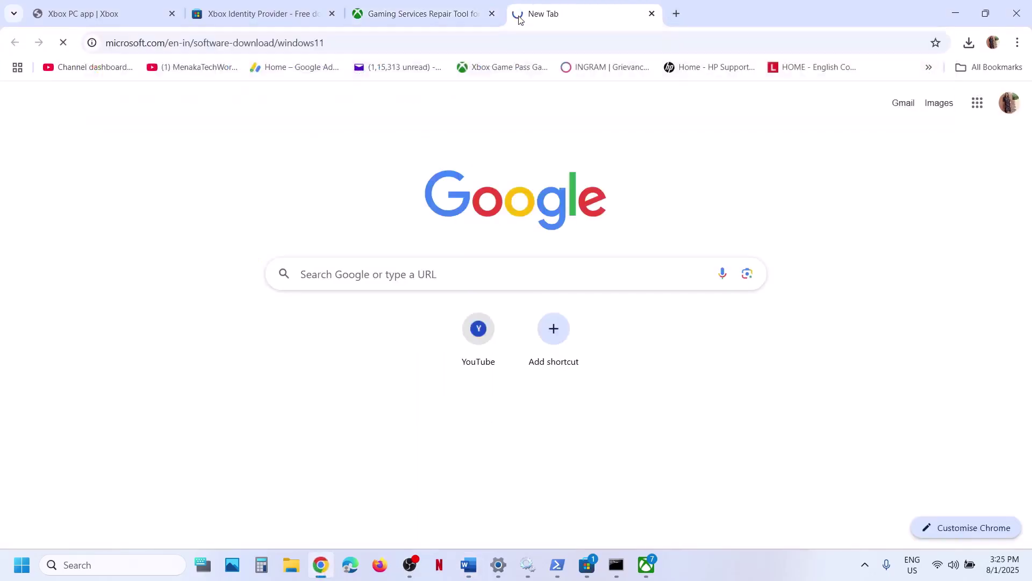
pyautogui.scroll(-6, 294, 349)
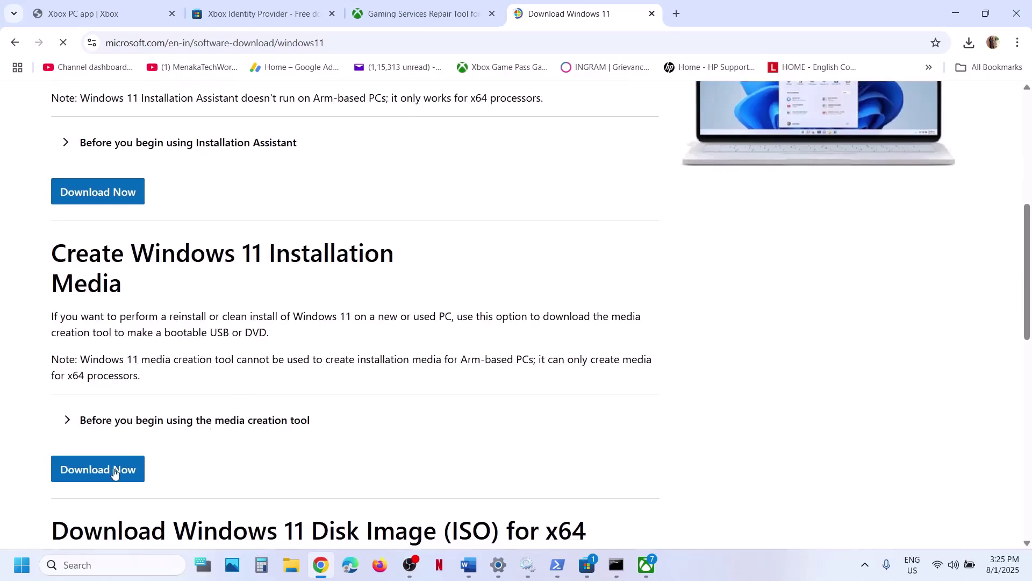
pyautogui.click(106, 471)
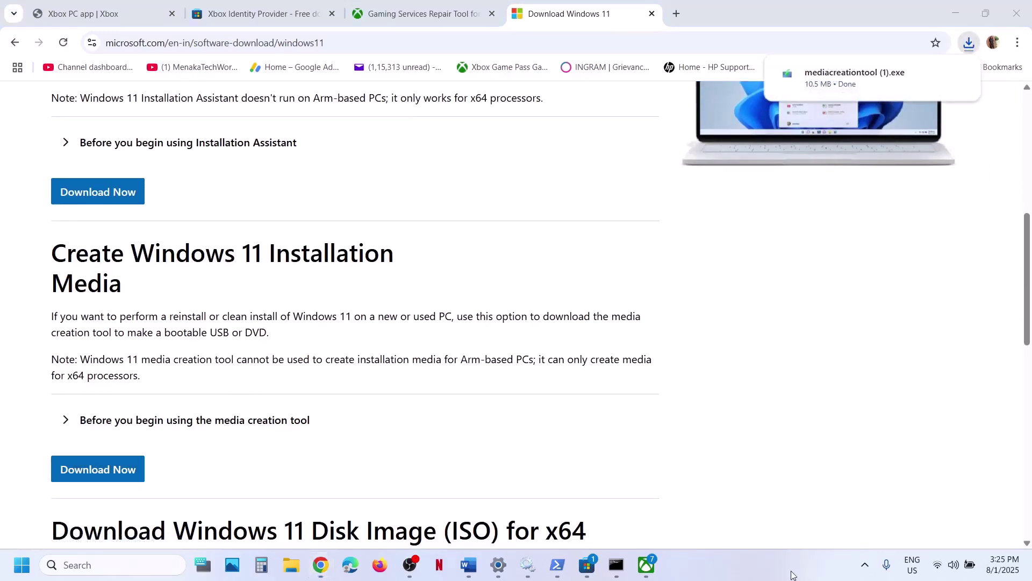
# Page through screenshots 5.png to 8.png, ending on Windows.iso sitting on the Desktop.
pyautogui.moveTo(676, 565)
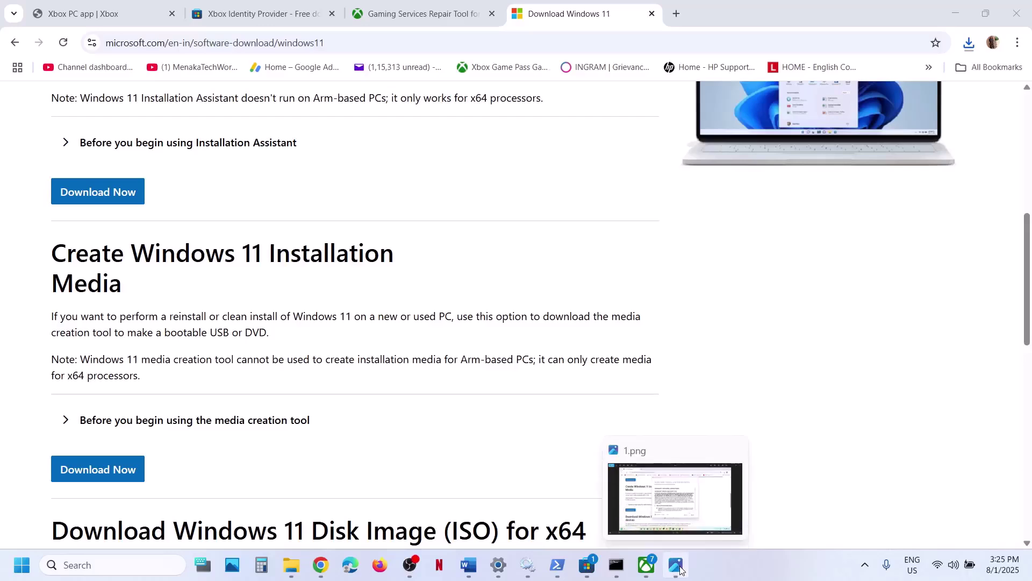
pyautogui.click(699, 489)
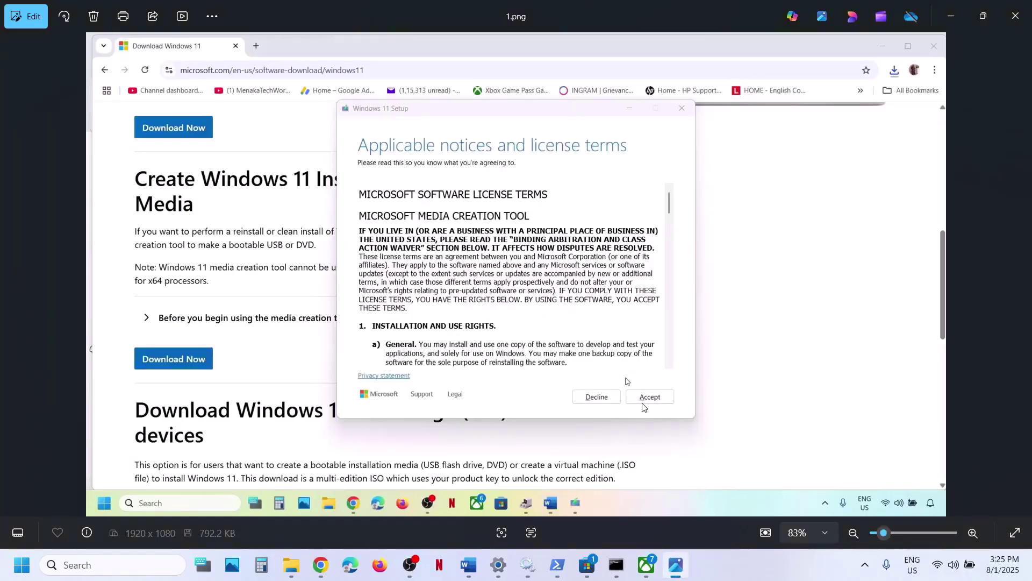
pyautogui.press('Right')
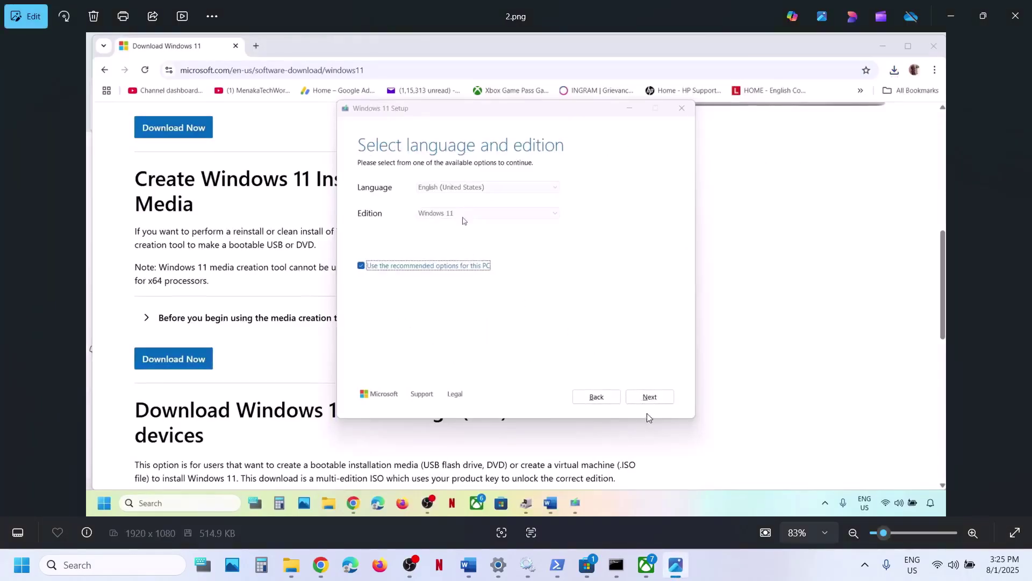
pyautogui.press('Right')
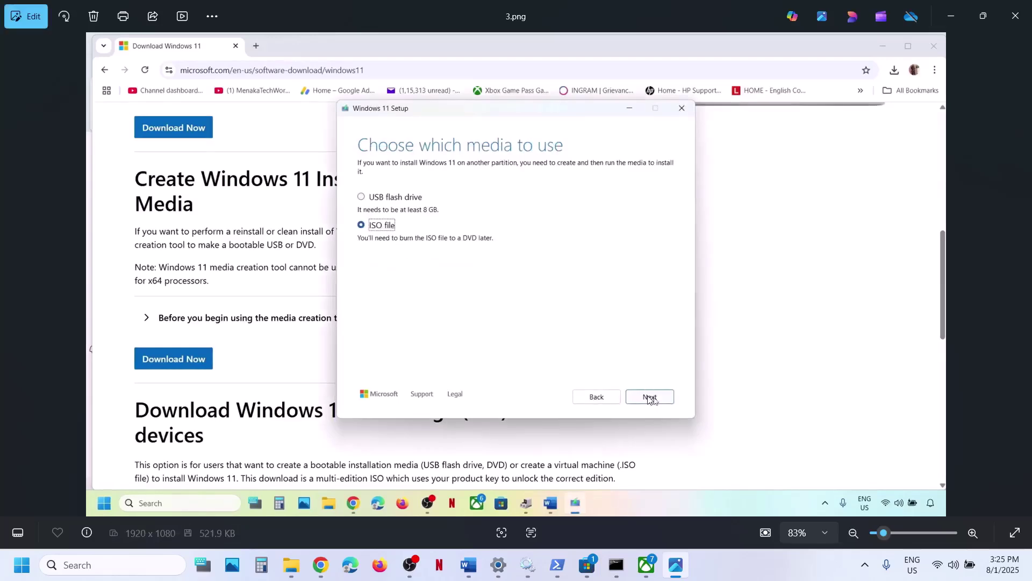
pyautogui.press('Right')
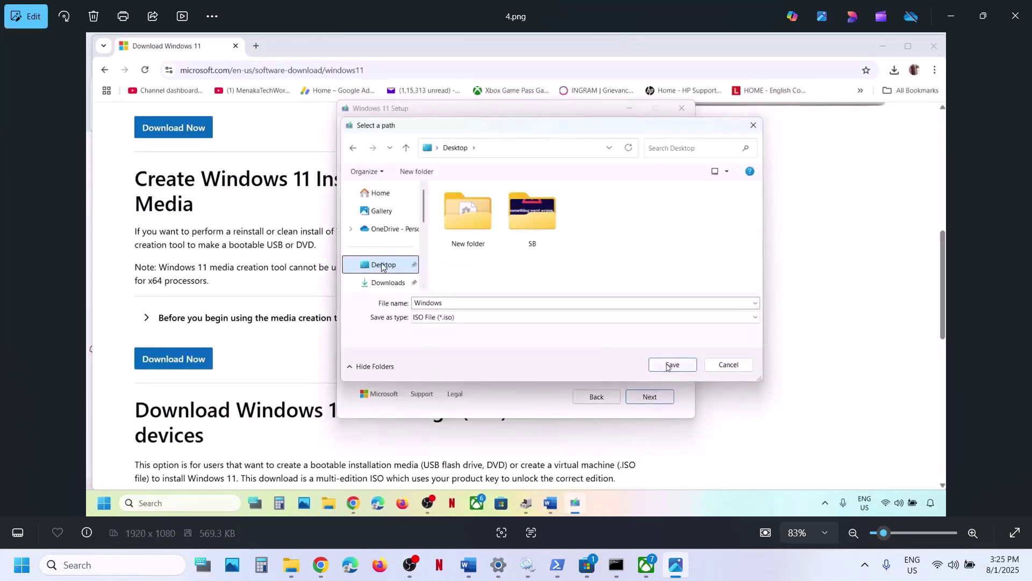
pyautogui.press('Right')
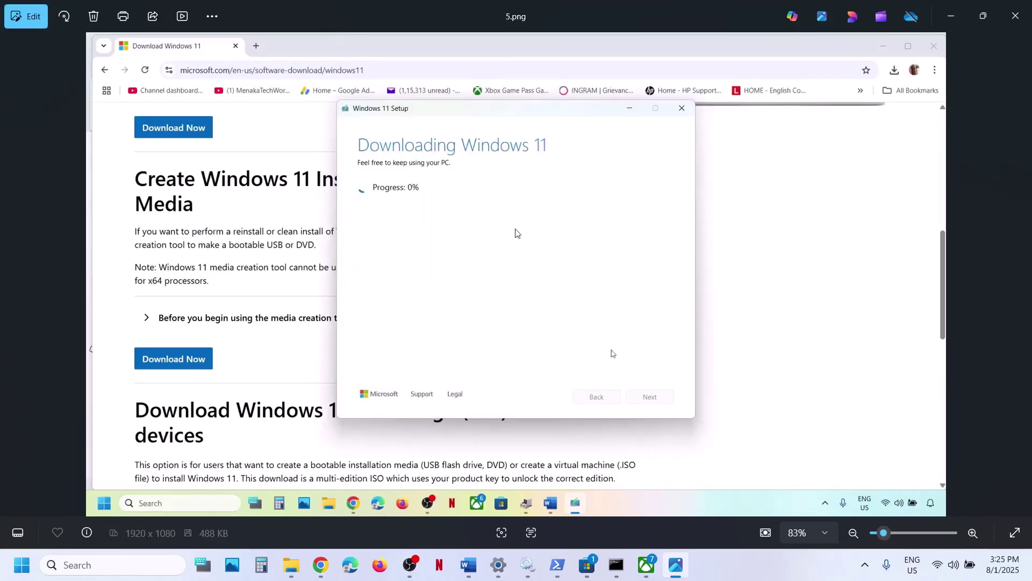
pyautogui.press('Right')
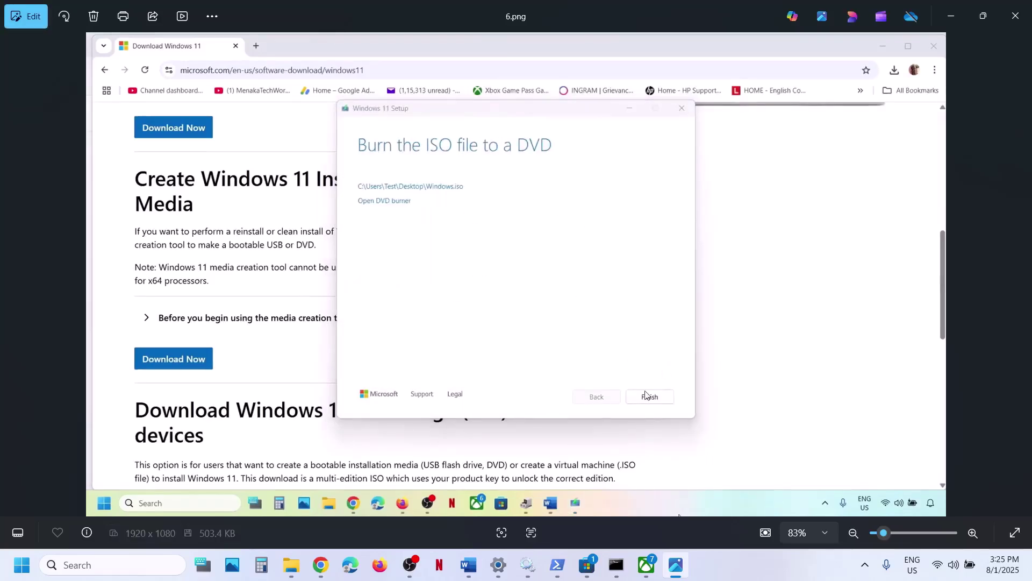
pyautogui.press('Right')
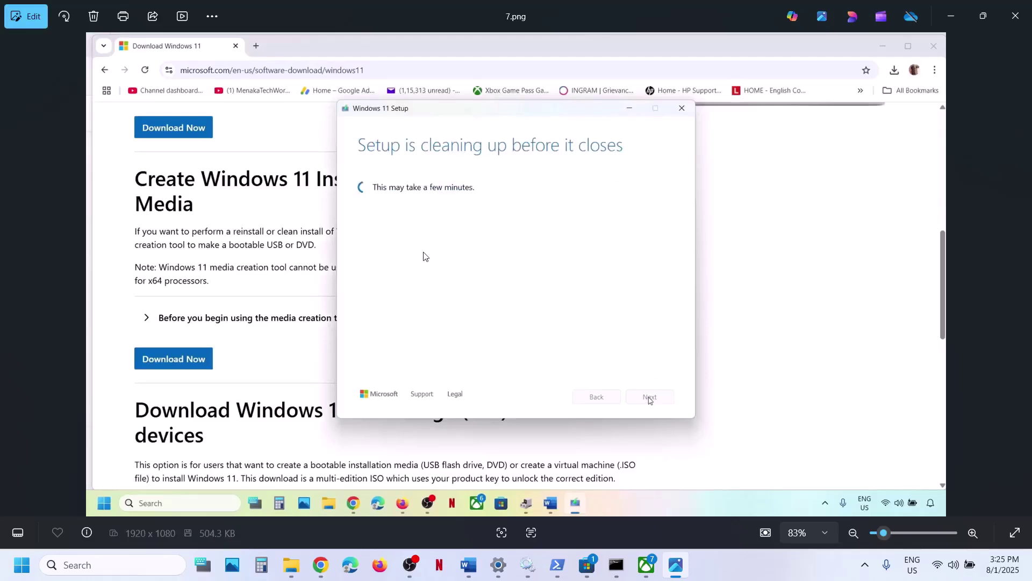
pyautogui.press('Right')
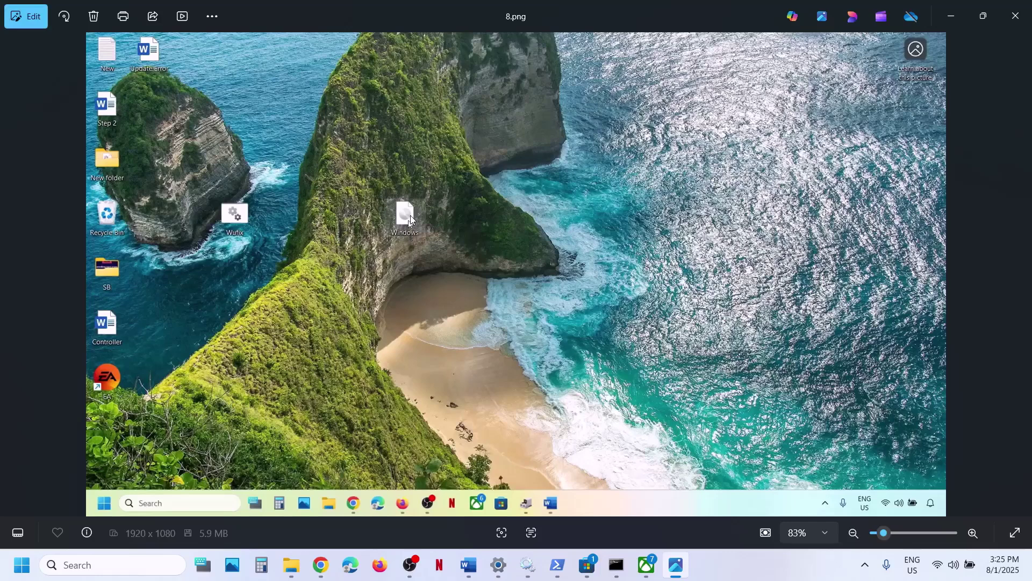
# Advance from 8.png to 13.png, the Ready to install screen keeping personal files and apps.
pyautogui.press('Right')
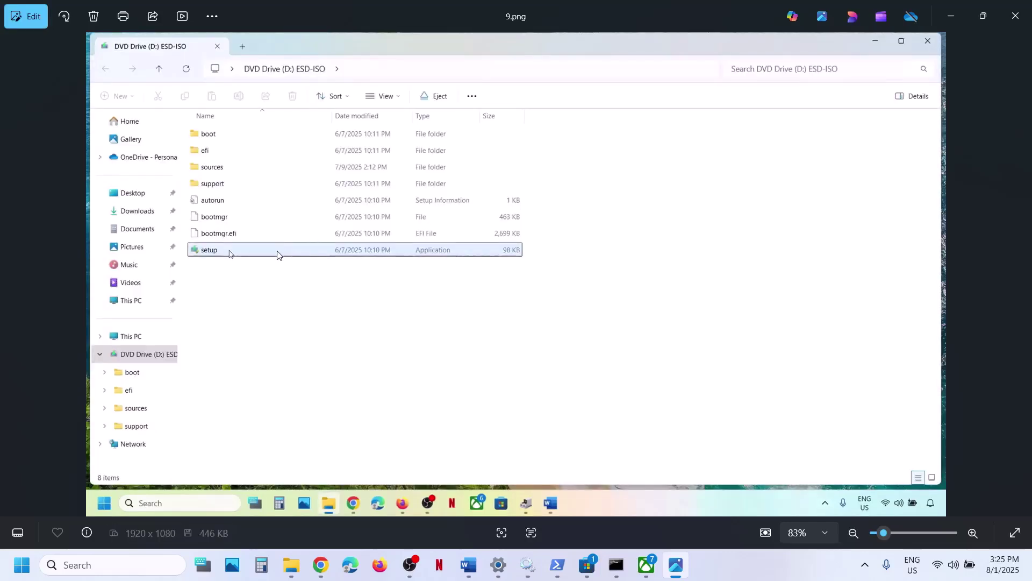
pyautogui.press('Right')
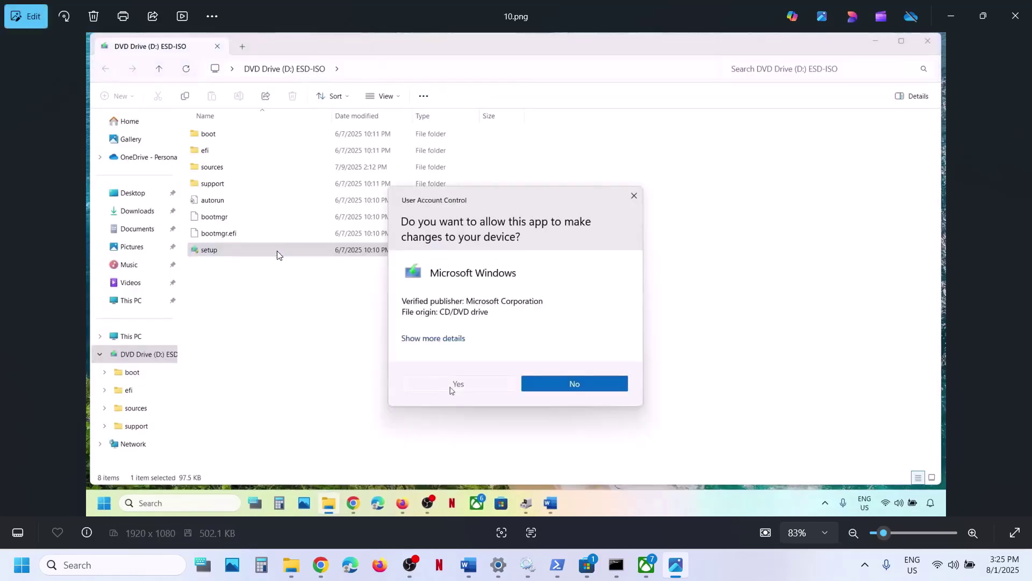
pyautogui.press('Right')
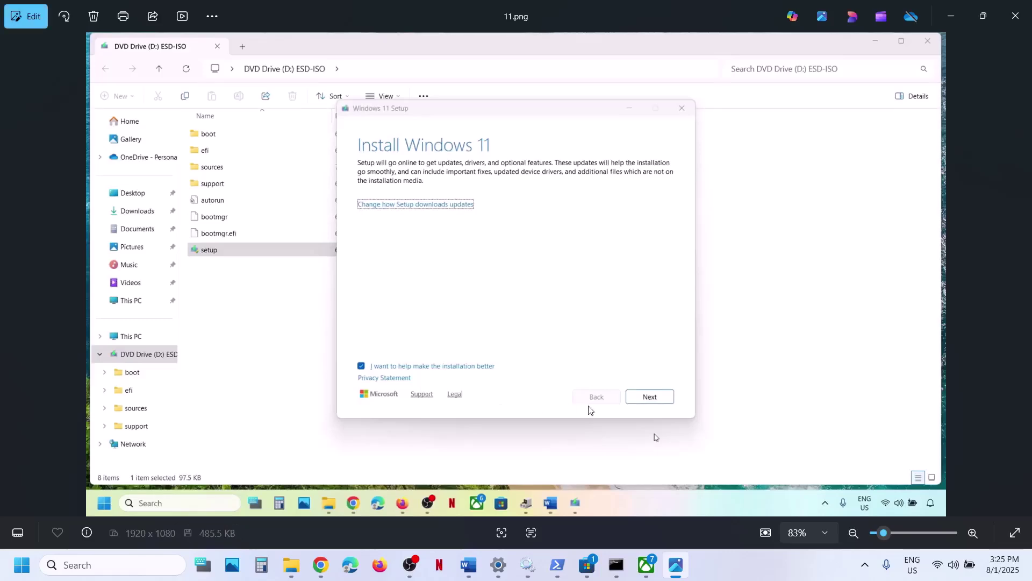
pyautogui.press('Right')
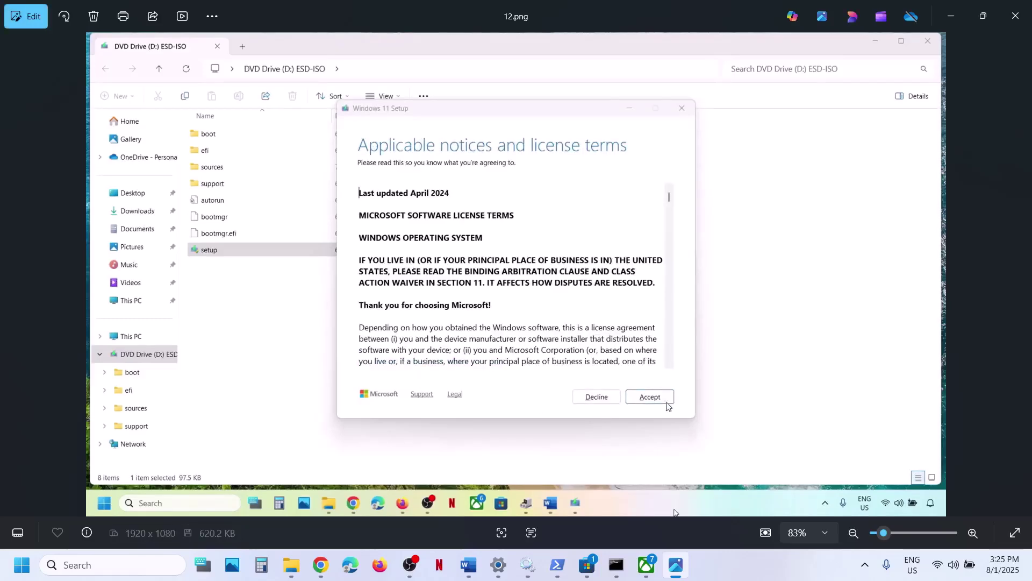
pyautogui.press('Right')
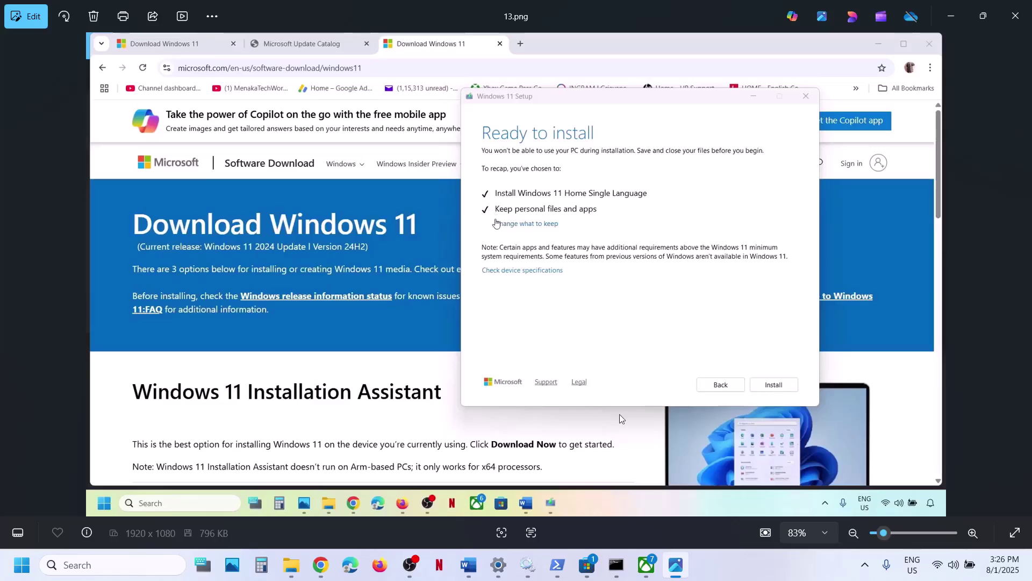
# Maximize Microsoft Store, then highlight the Step 17 link and Step 18 backup warning in Word.
pyautogui.click(586, 564)
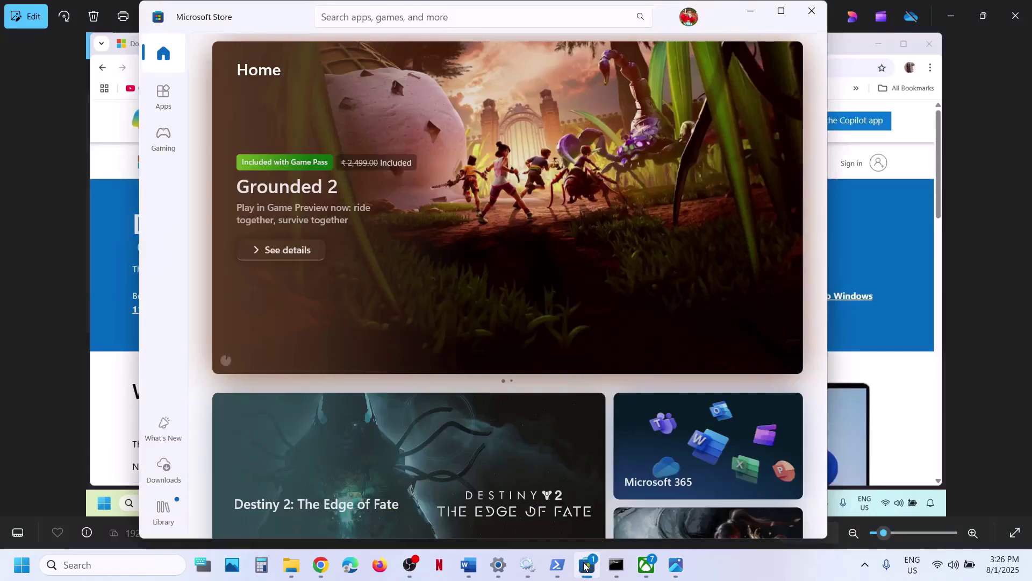
pyautogui.click(782, 12)
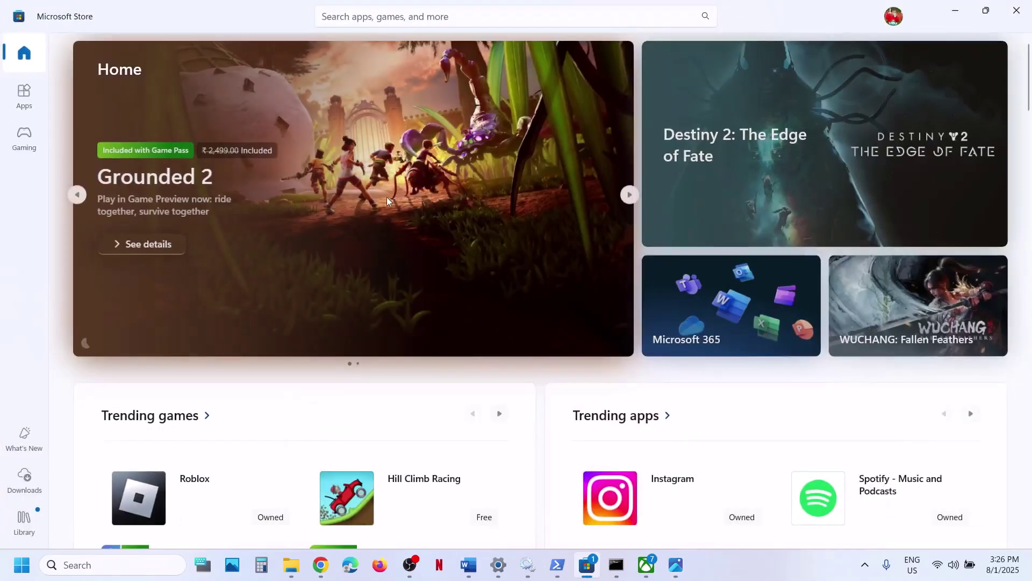
pyautogui.click(469, 565)
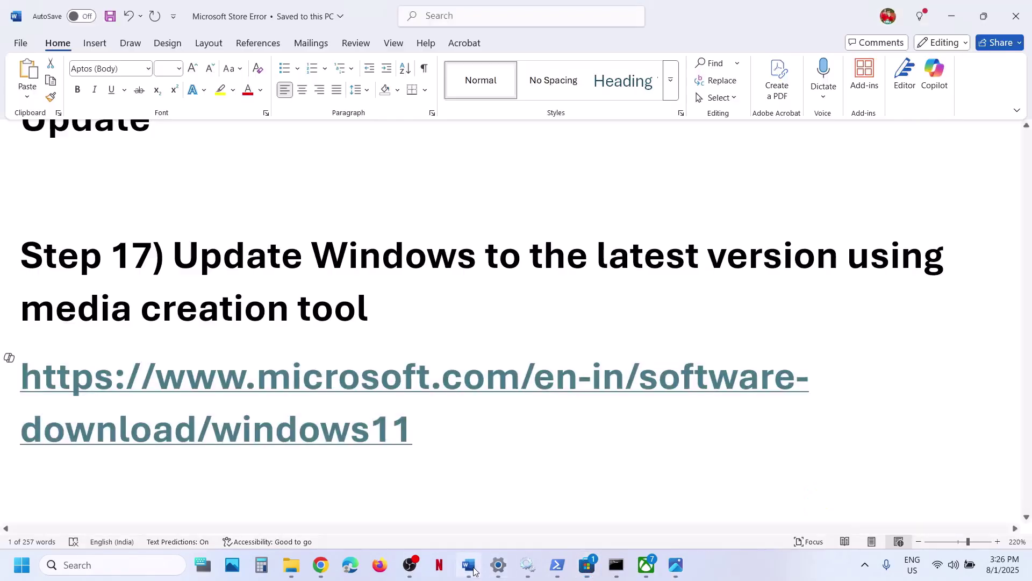
pyautogui.tripleClick(422, 414)
pyautogui.scroll(-2, 425, 413)
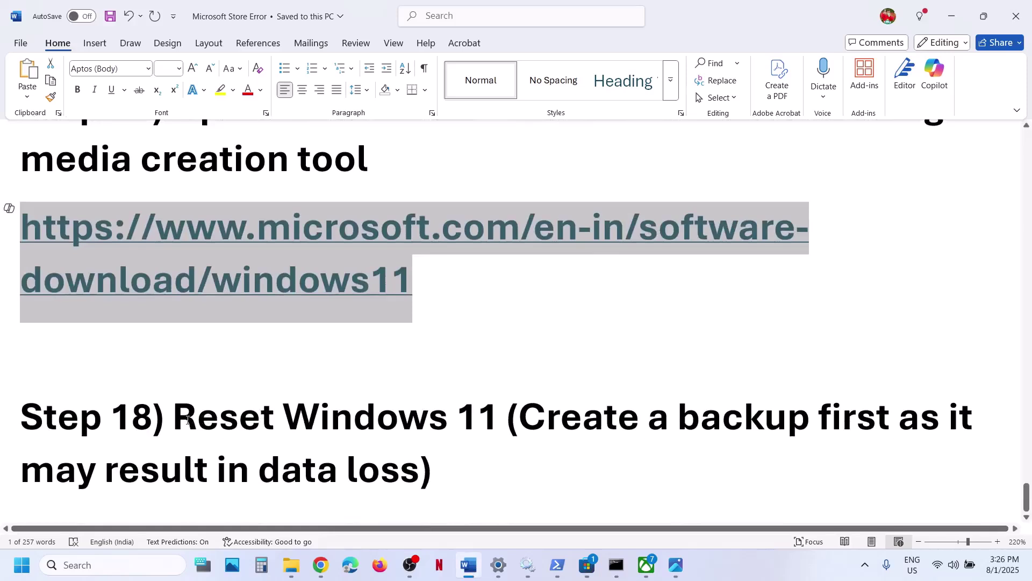
pyautogui.moveTo(188, 420); pyautogui.dragTo(395, 469)
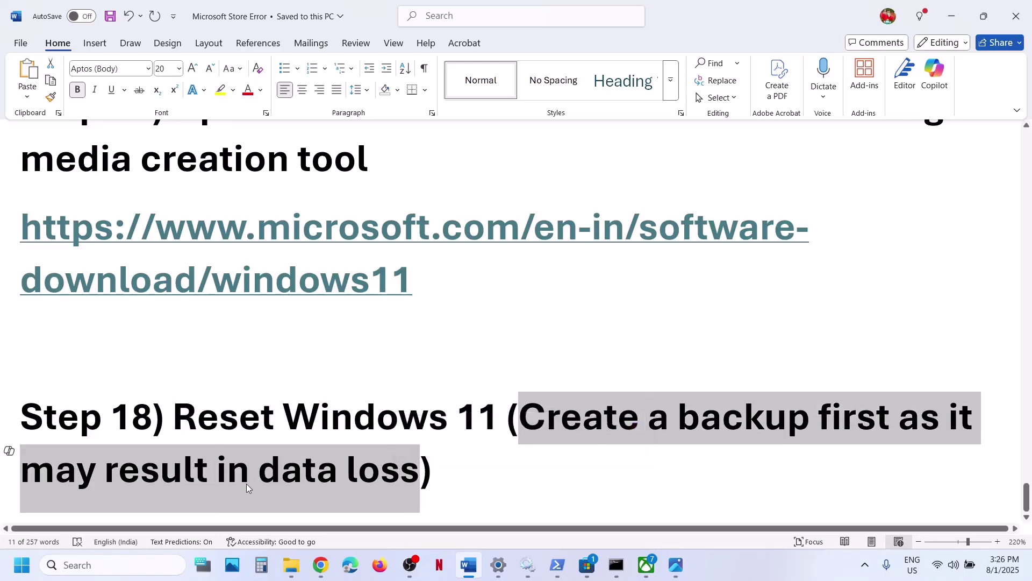
pyautogui.hotkey('alt', 'Tab')
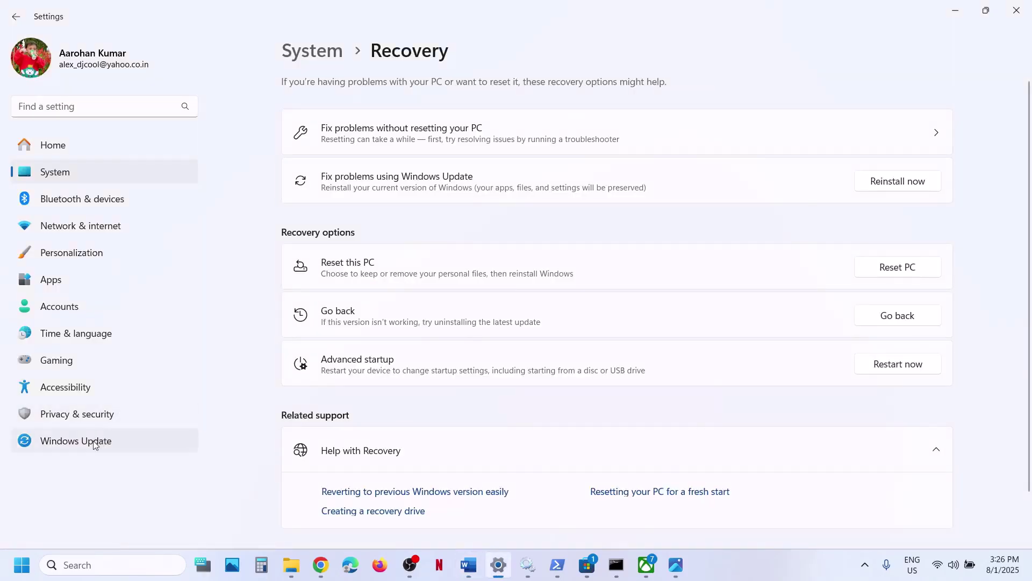
pyautogui.click(102, 441)
pyautogui.scroll(-3, 435, 349)
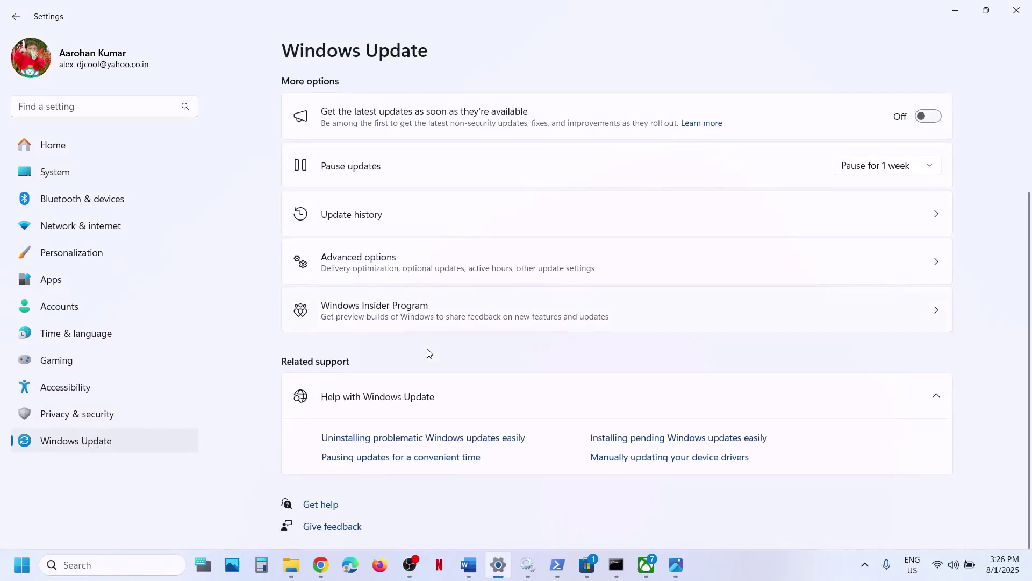
pyautogui.click(368, 258)
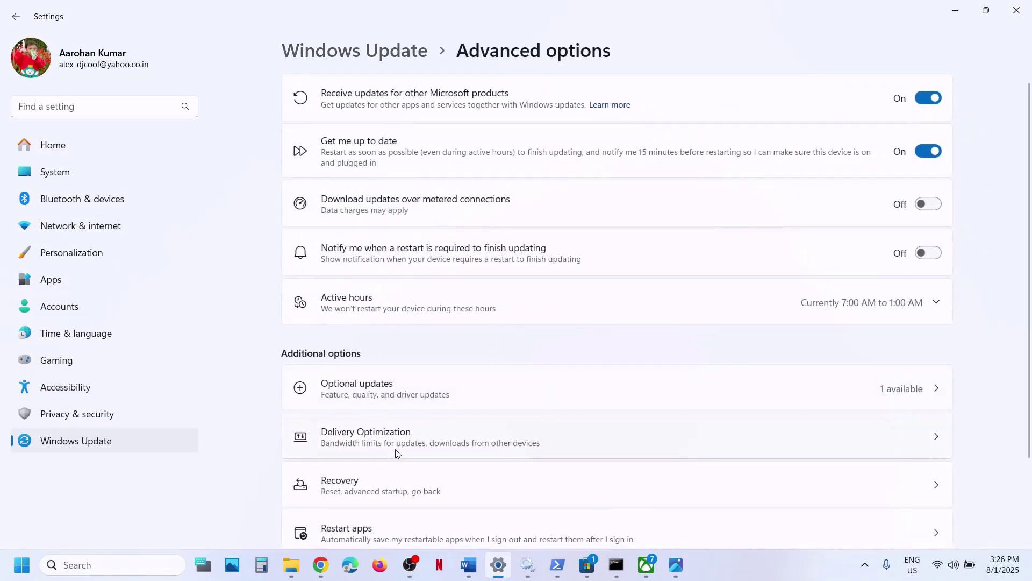
pyautogui.scroll(-2, 394, 454)
pyautogui.click(349, 397)
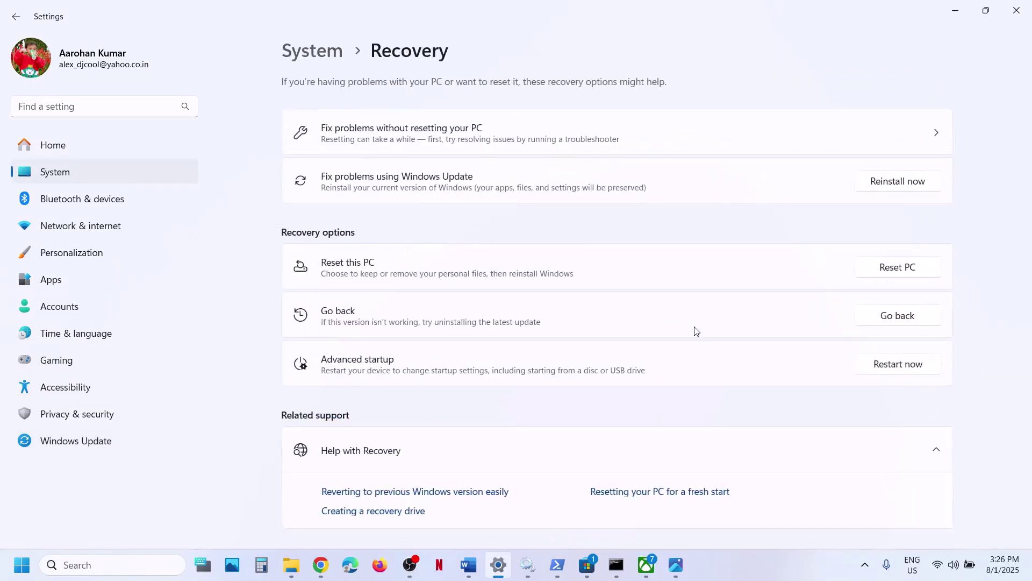
pyautogui.click(895, 269)
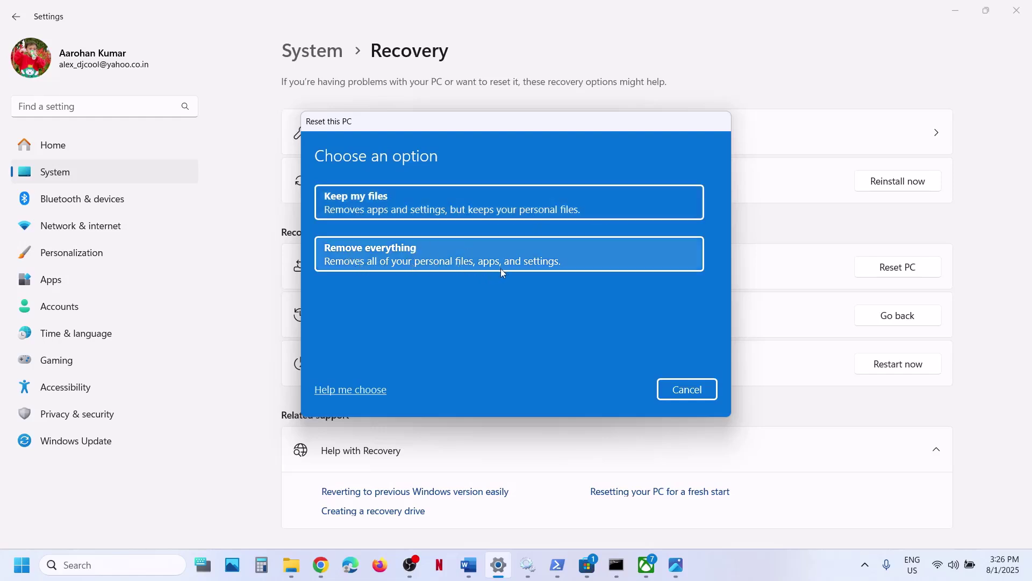
pyautogui.click(430, 205)
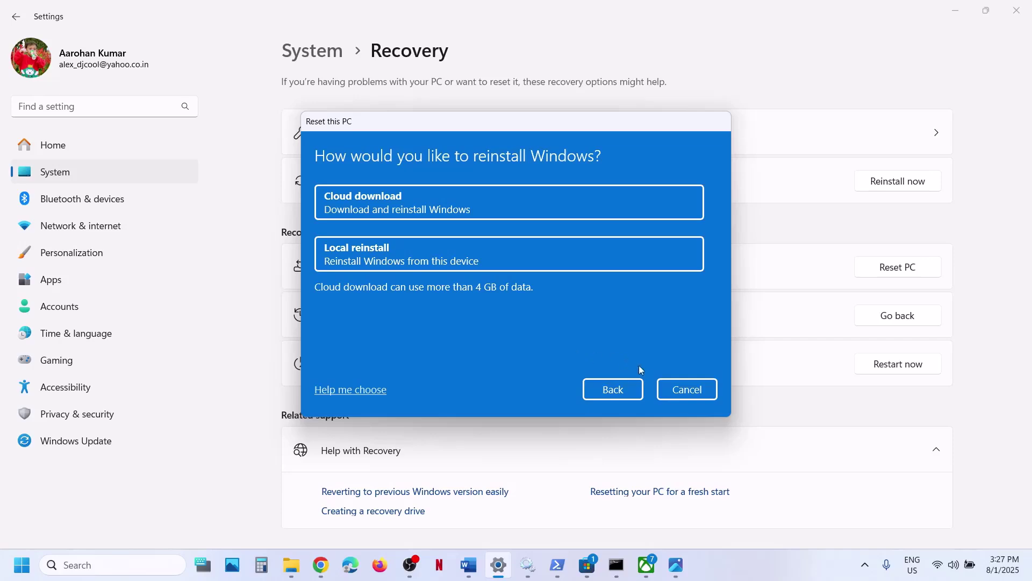
pyautogui.click(682, 390)
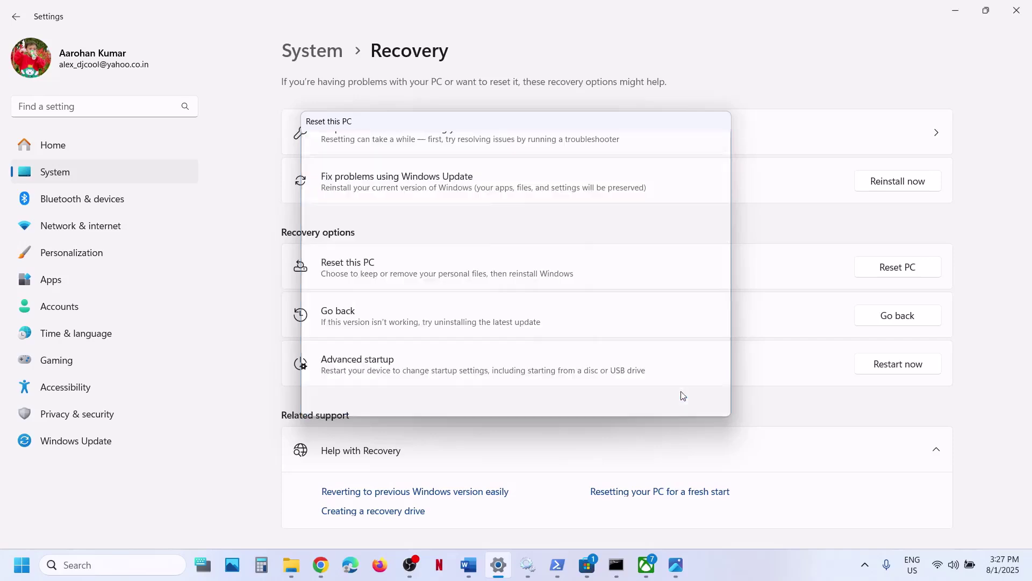
# Return to the top of the Word guide and select 0x8D050003 in the title.
pyautogui.click(588, 565)
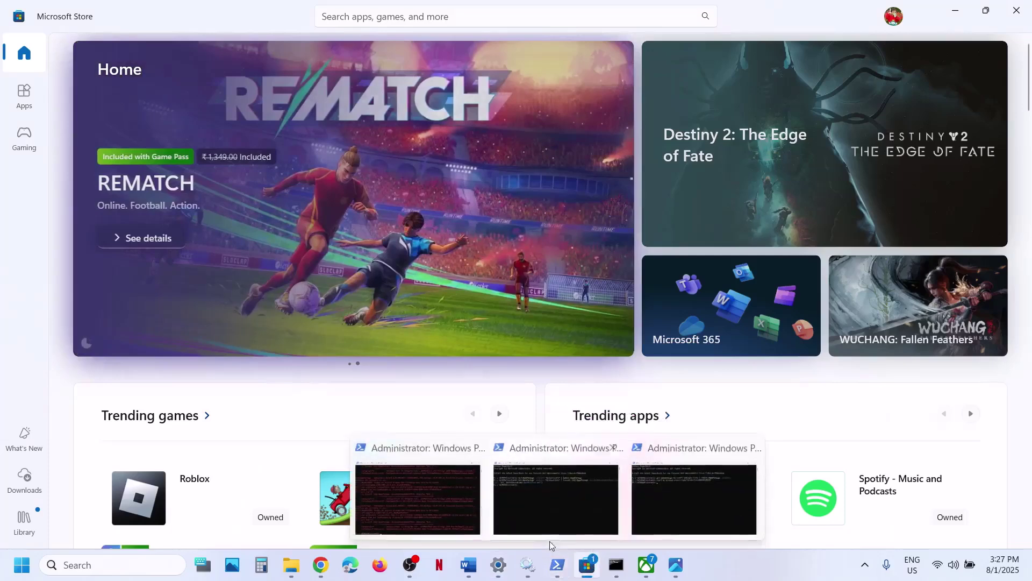
pyautogui.click(468, 565)
pyautogui.scroll(20, 419, 394)
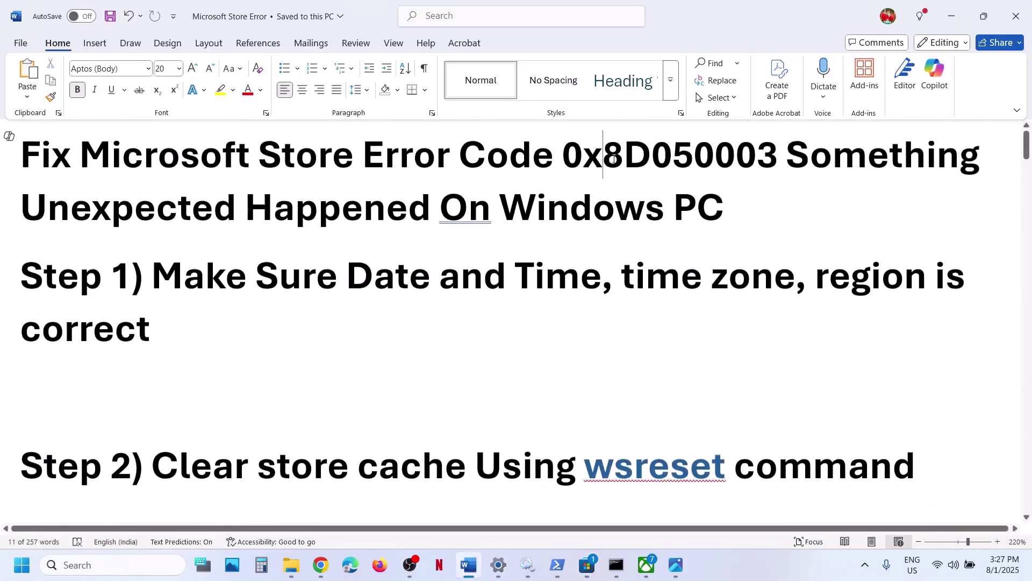
pyautogui.doubleClick(614, 159)
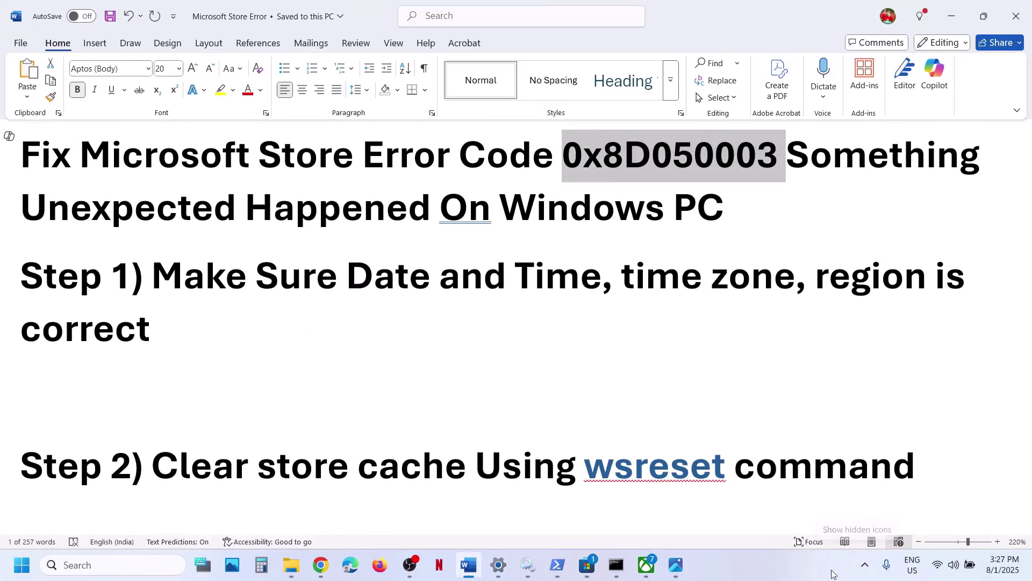